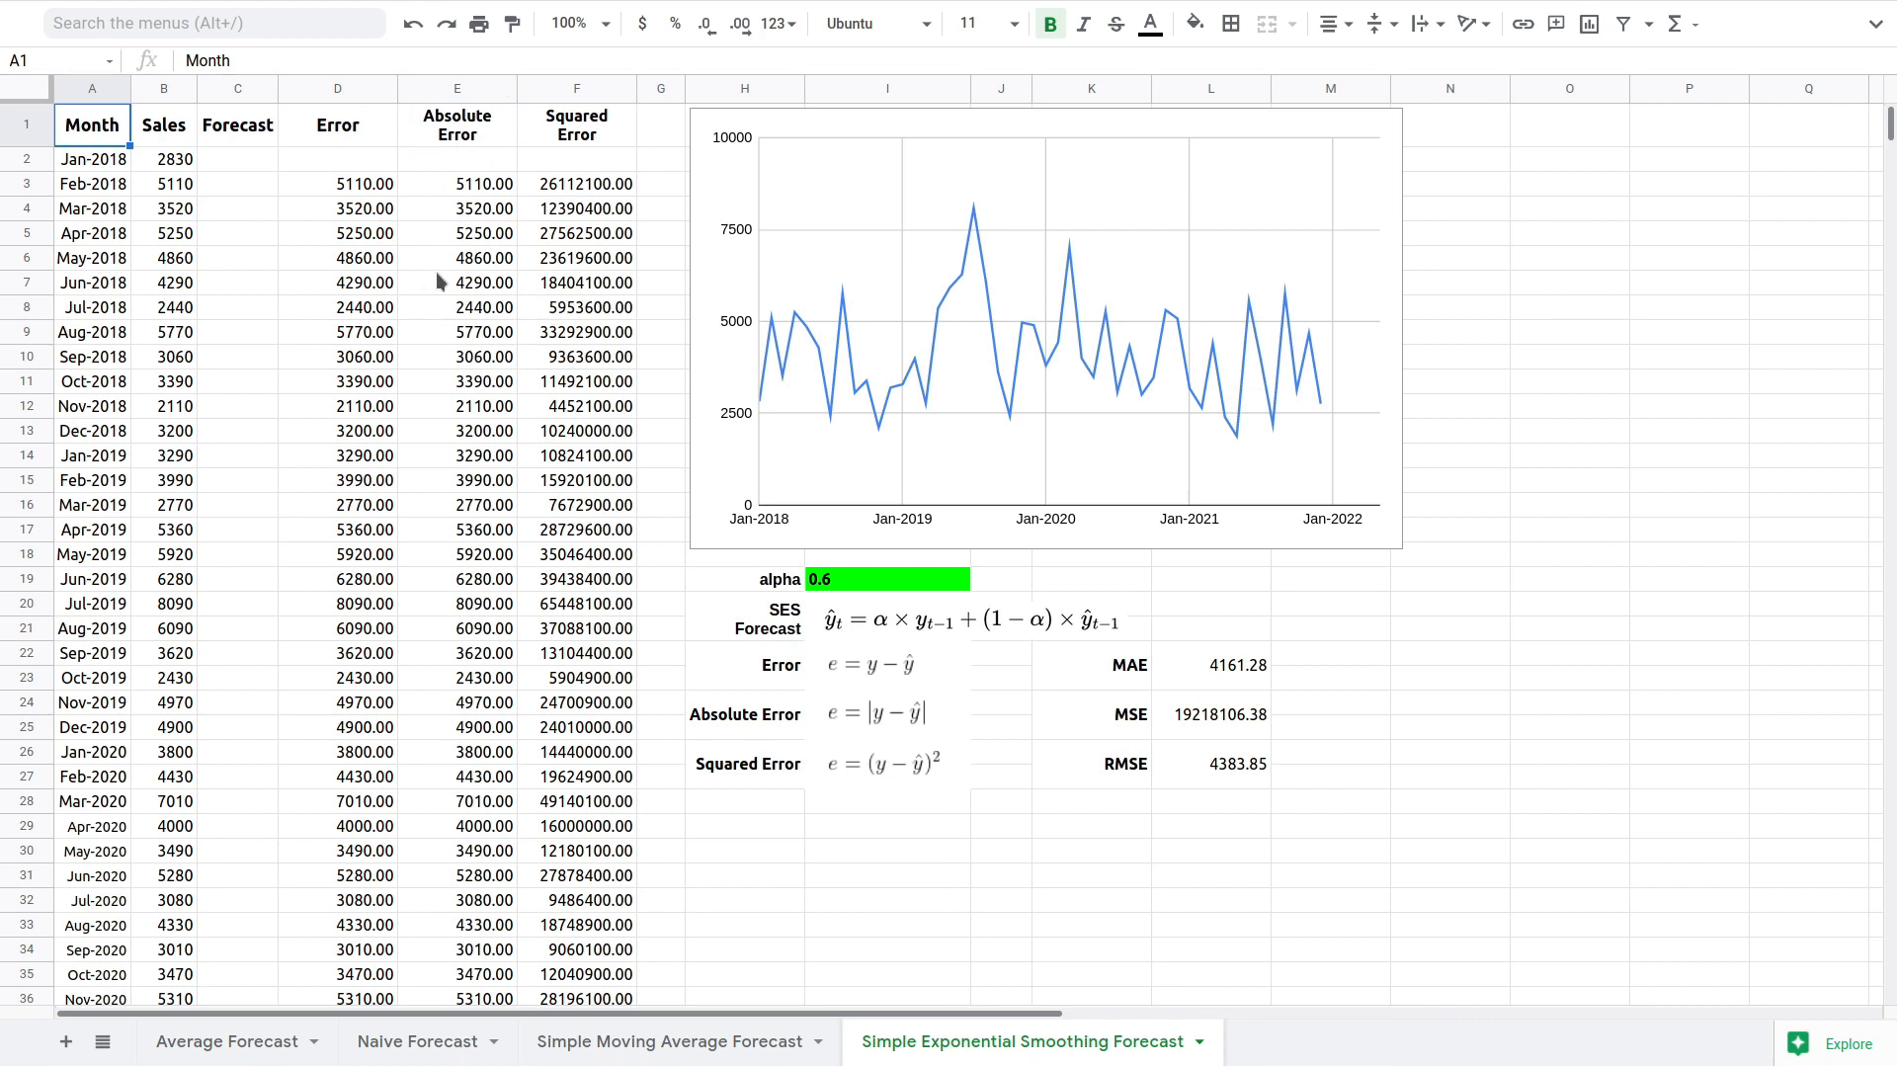
Step: Examine the formulas behind the error columns and the MAE, MSE and RMSE cells, and compare with the Simple Moving Average Forecast sheet
left_click(384, 187)
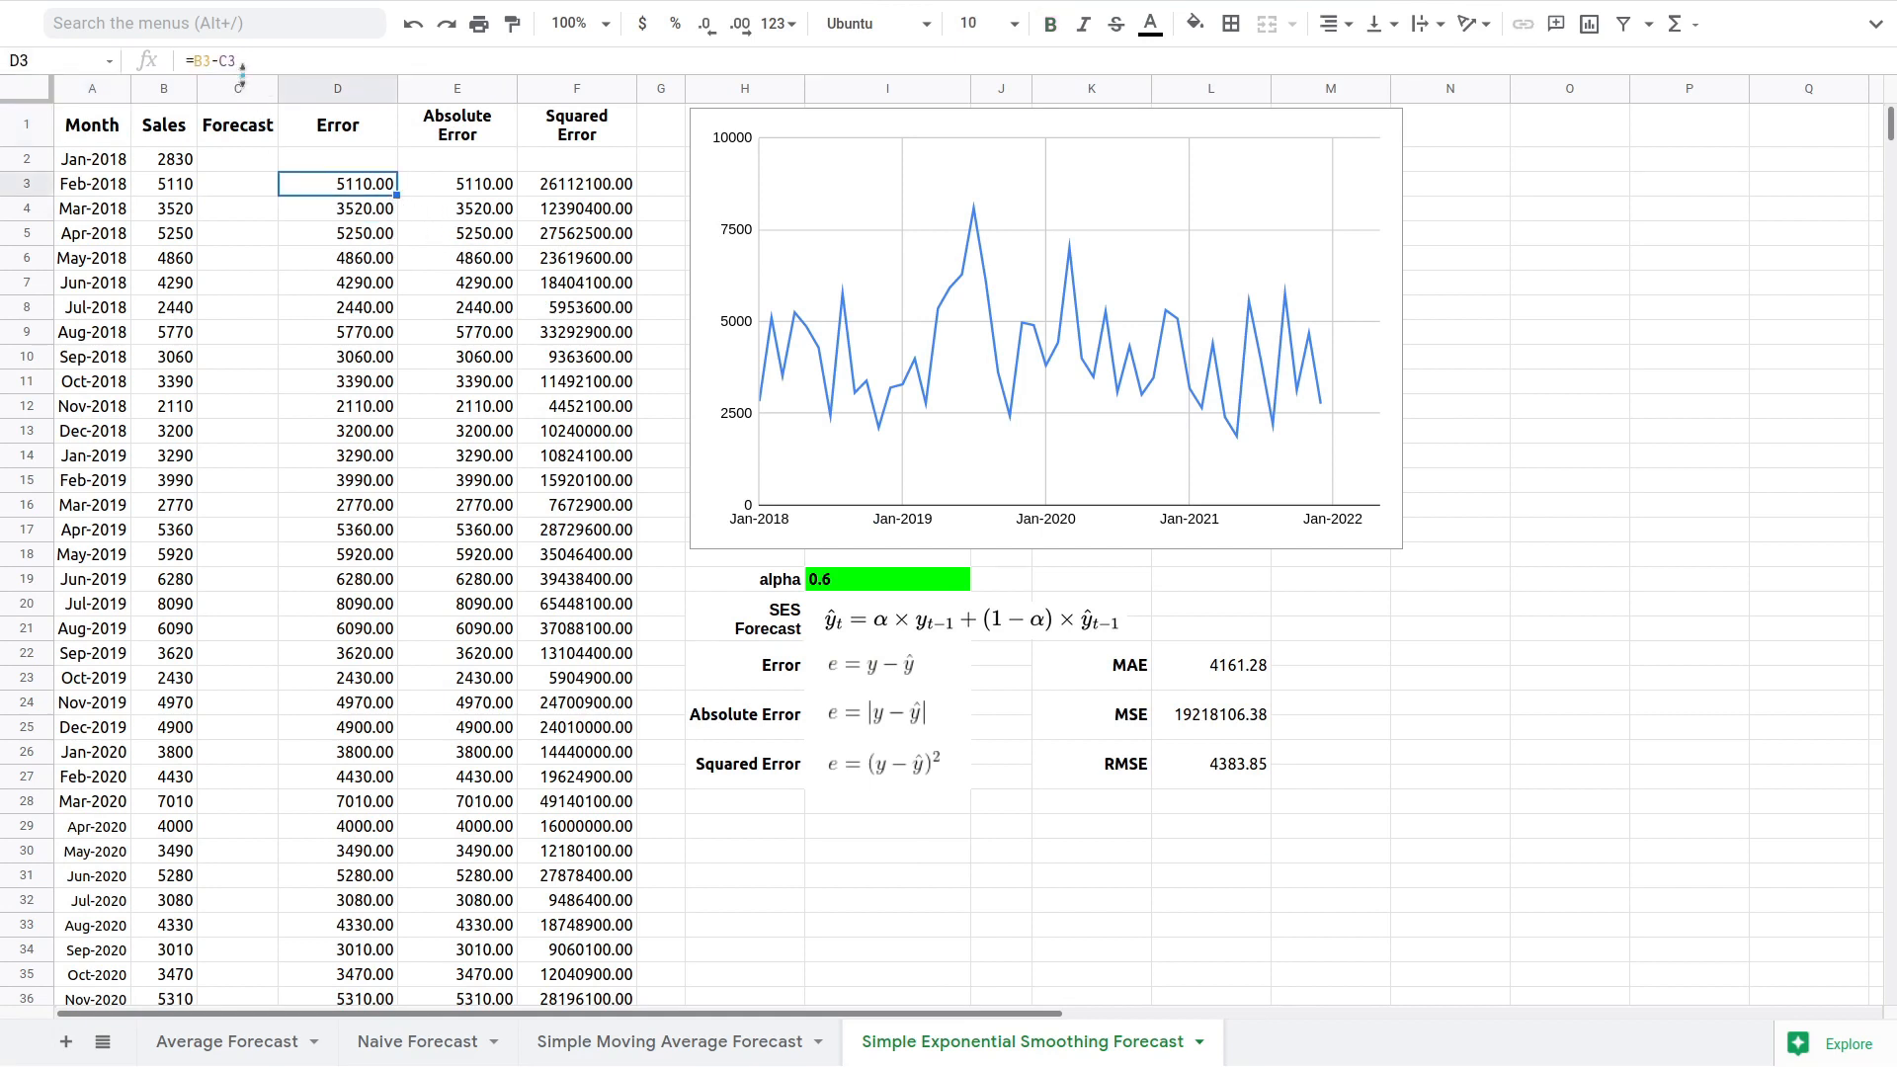
left_click(470, 191)
left_click(572, 192)
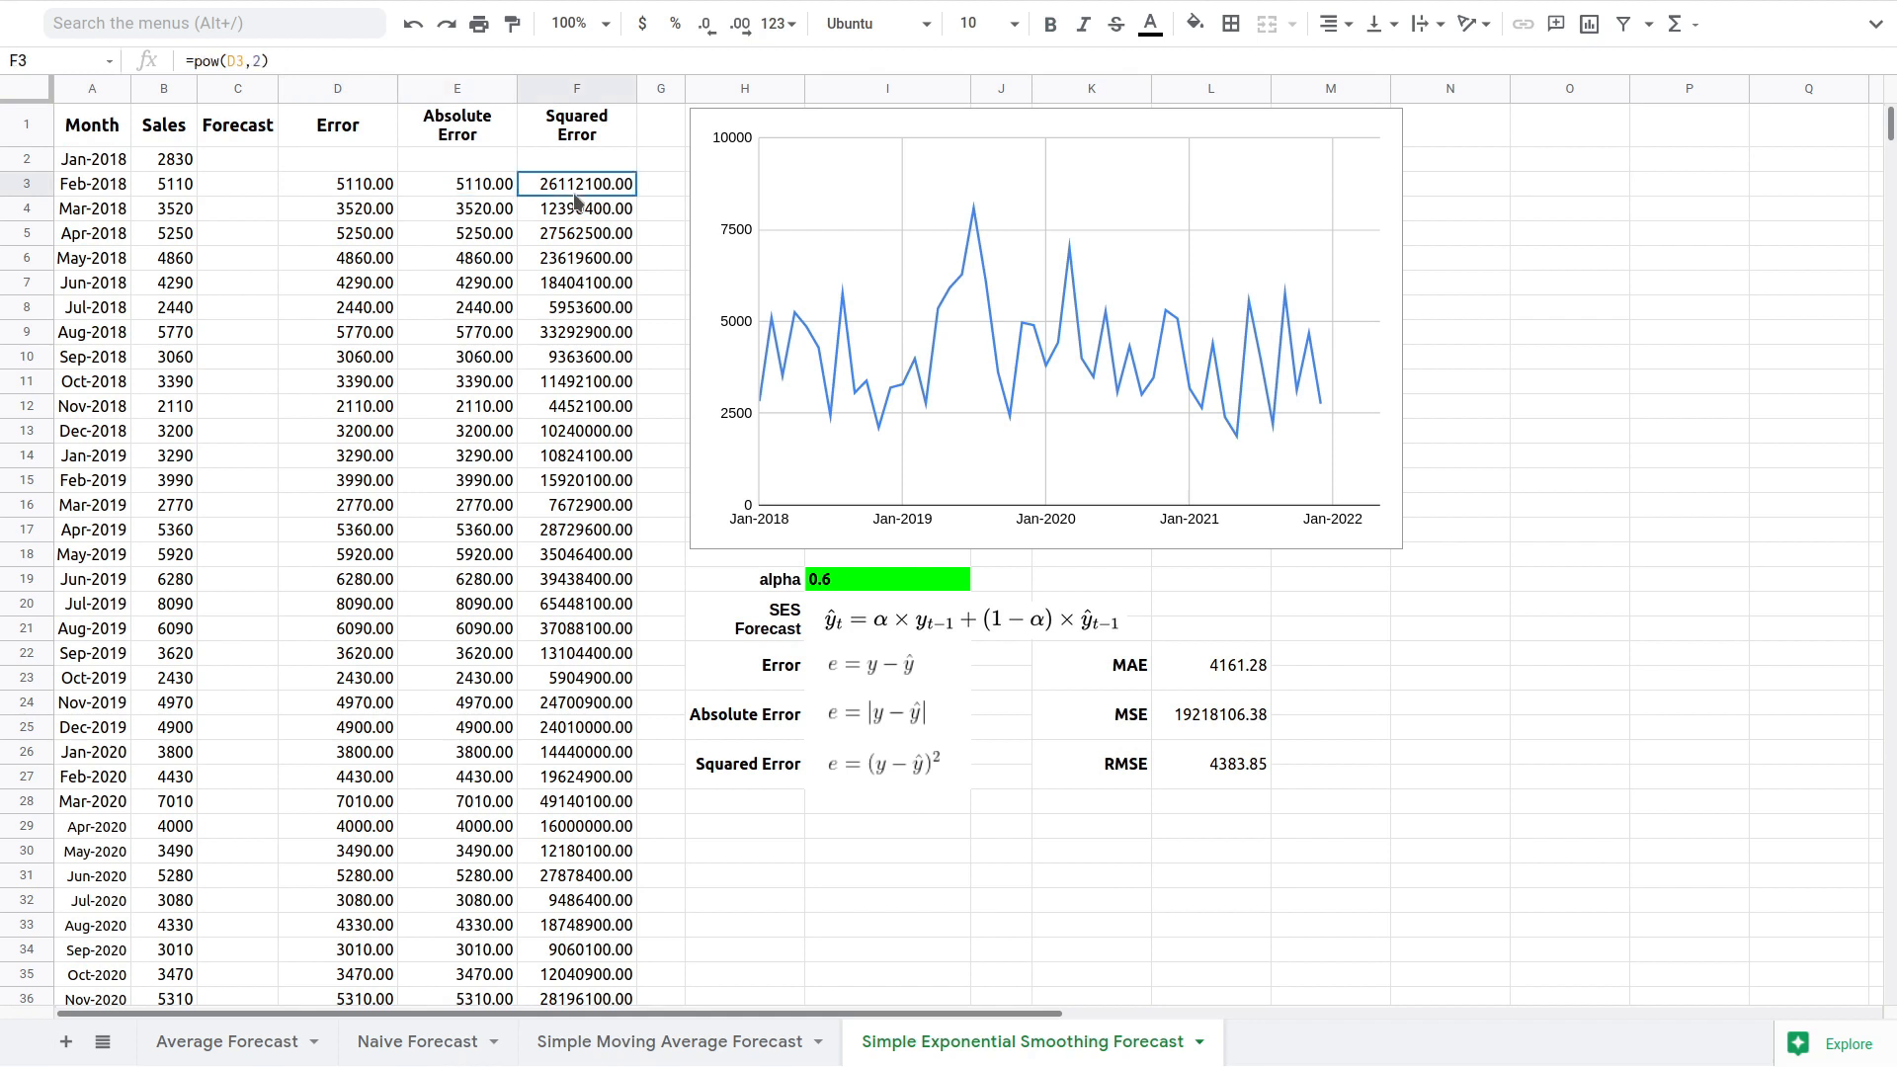
left_click(360, 190)
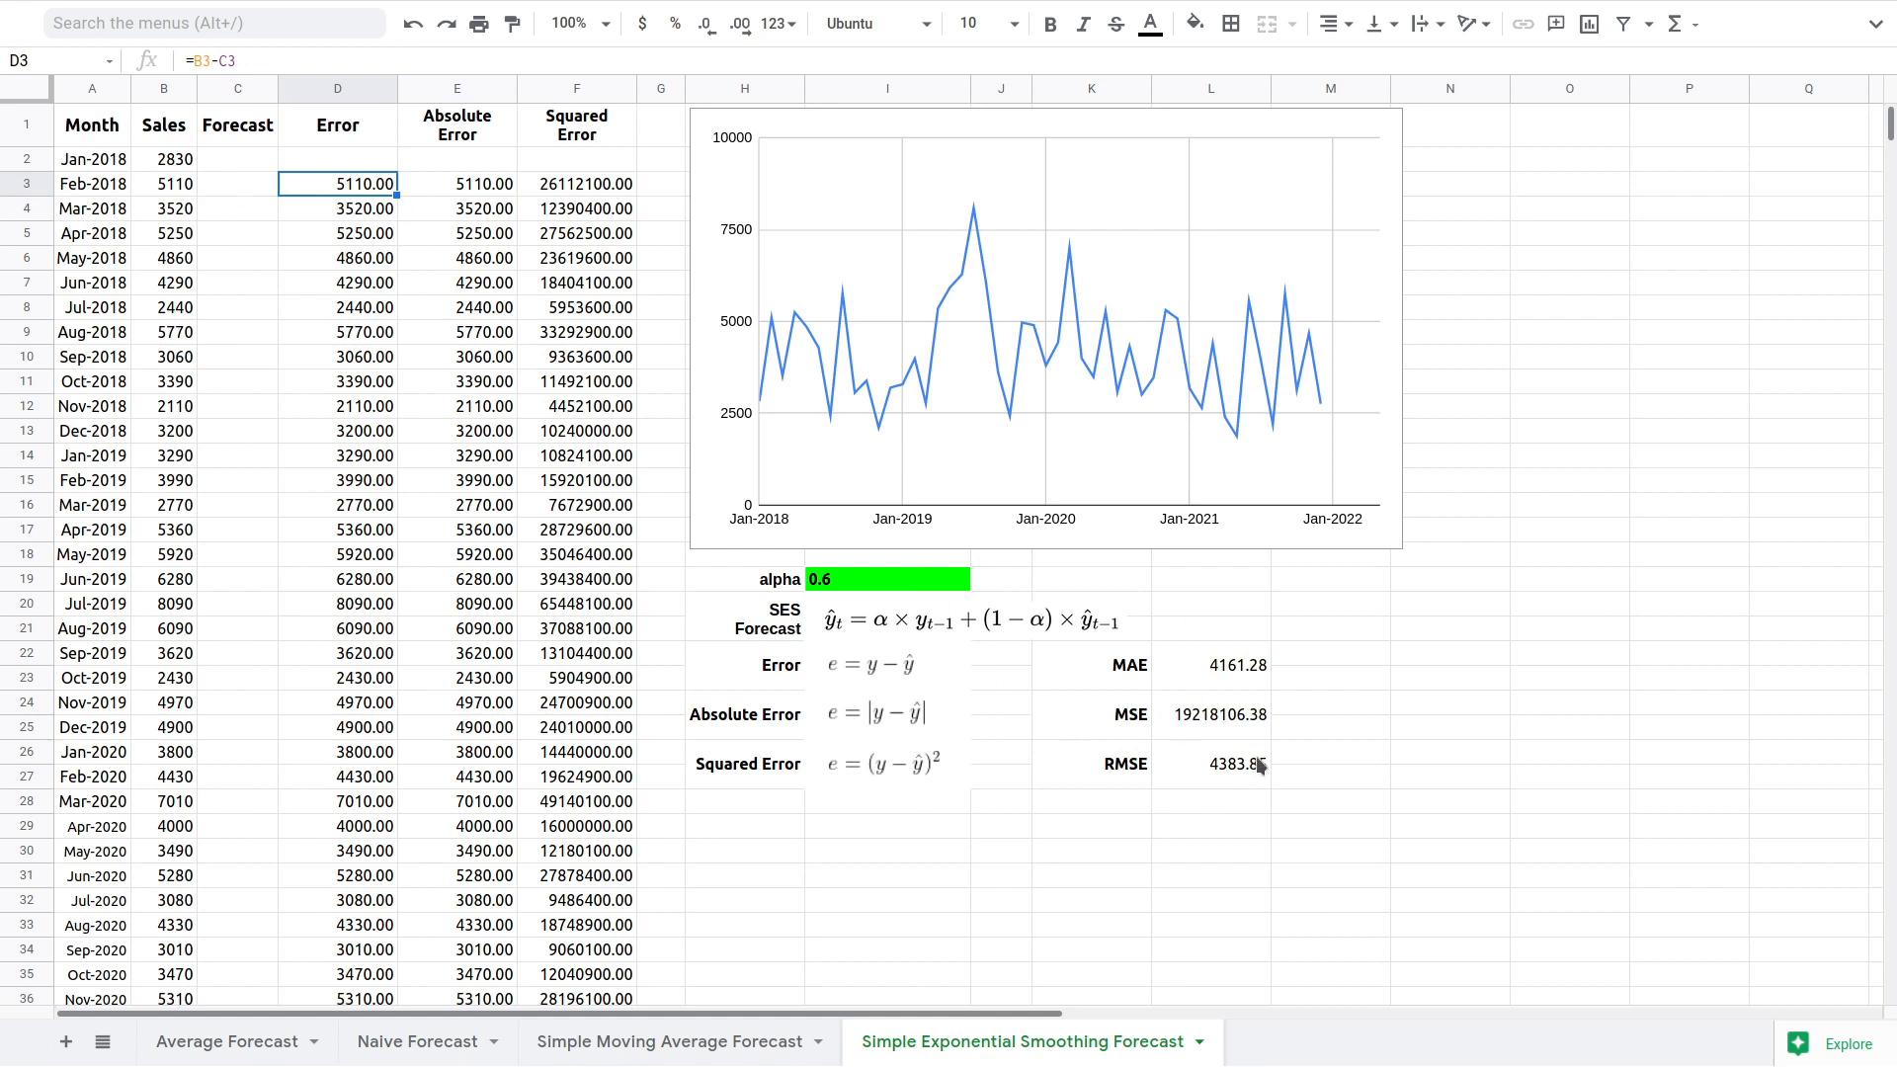
left_click(1206, 662)
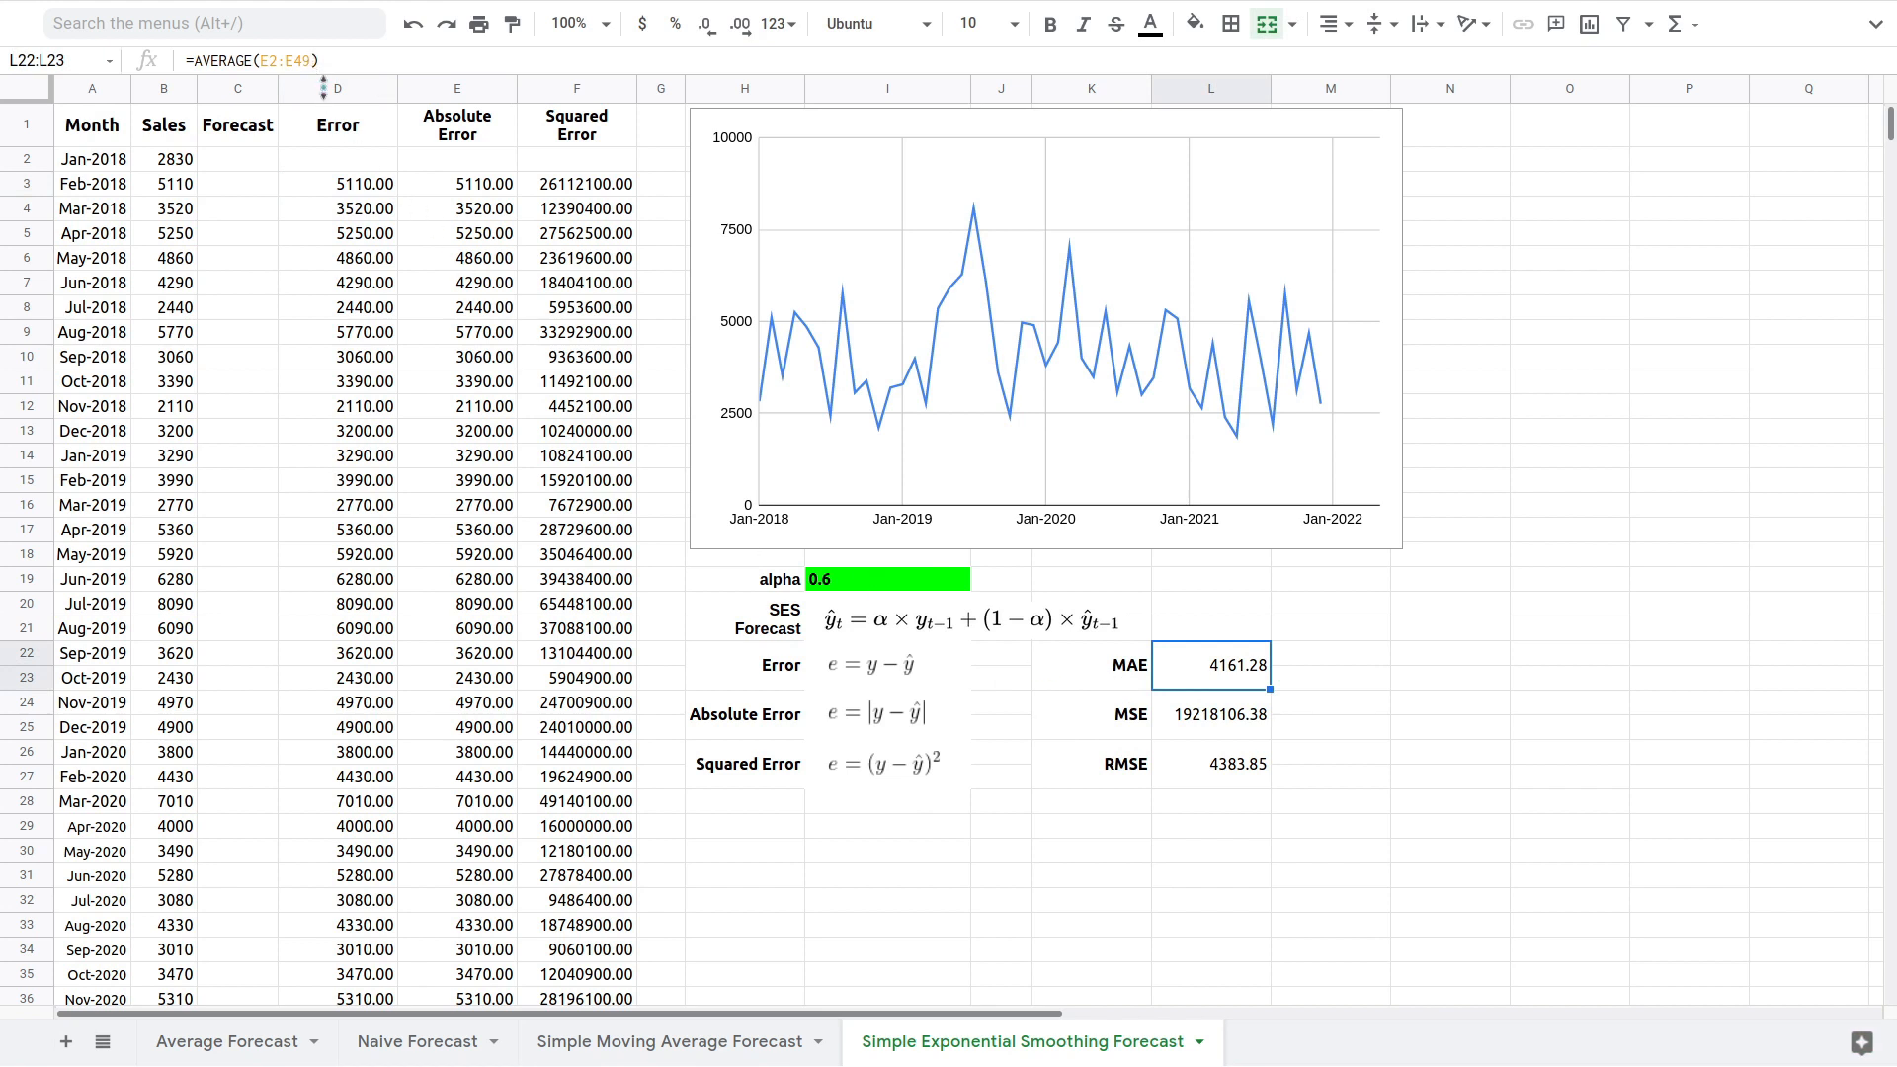
left_click(1222, 717)
left_click(1217, 760)
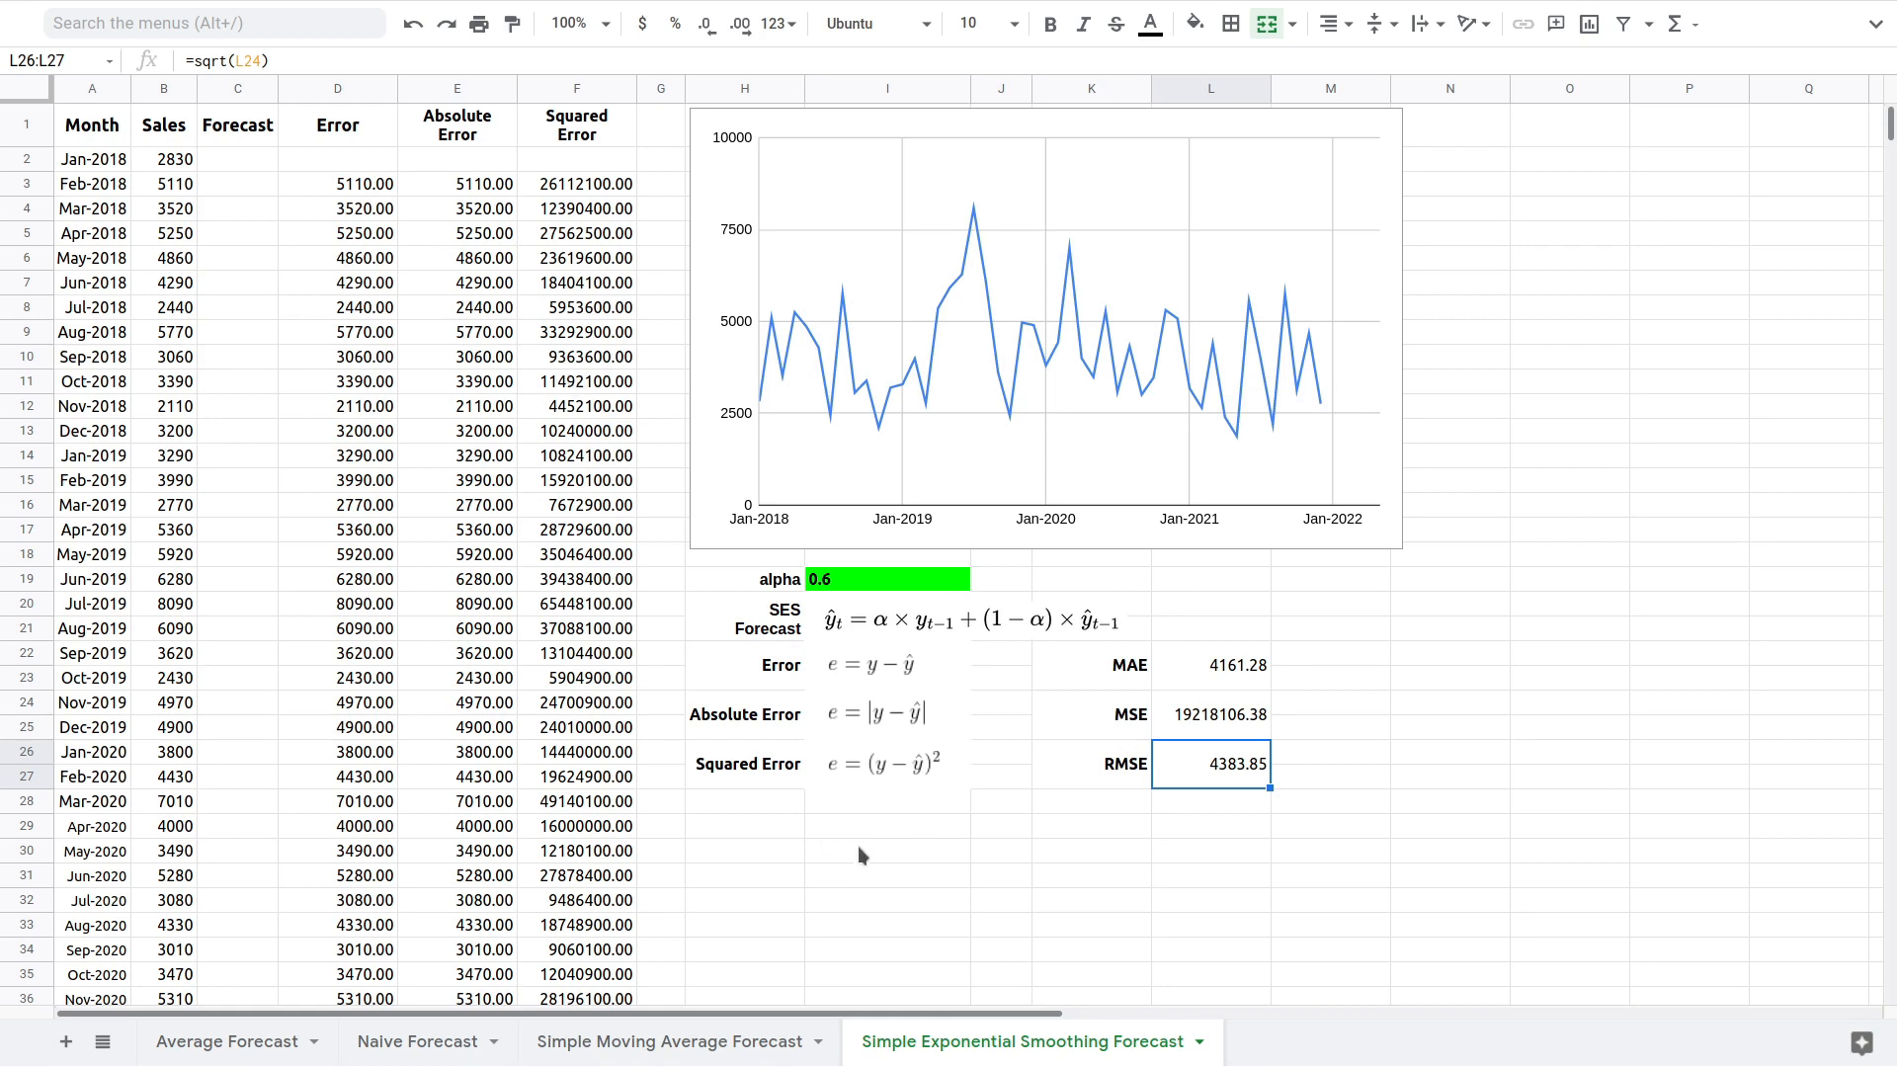
left_click(762, 1045)
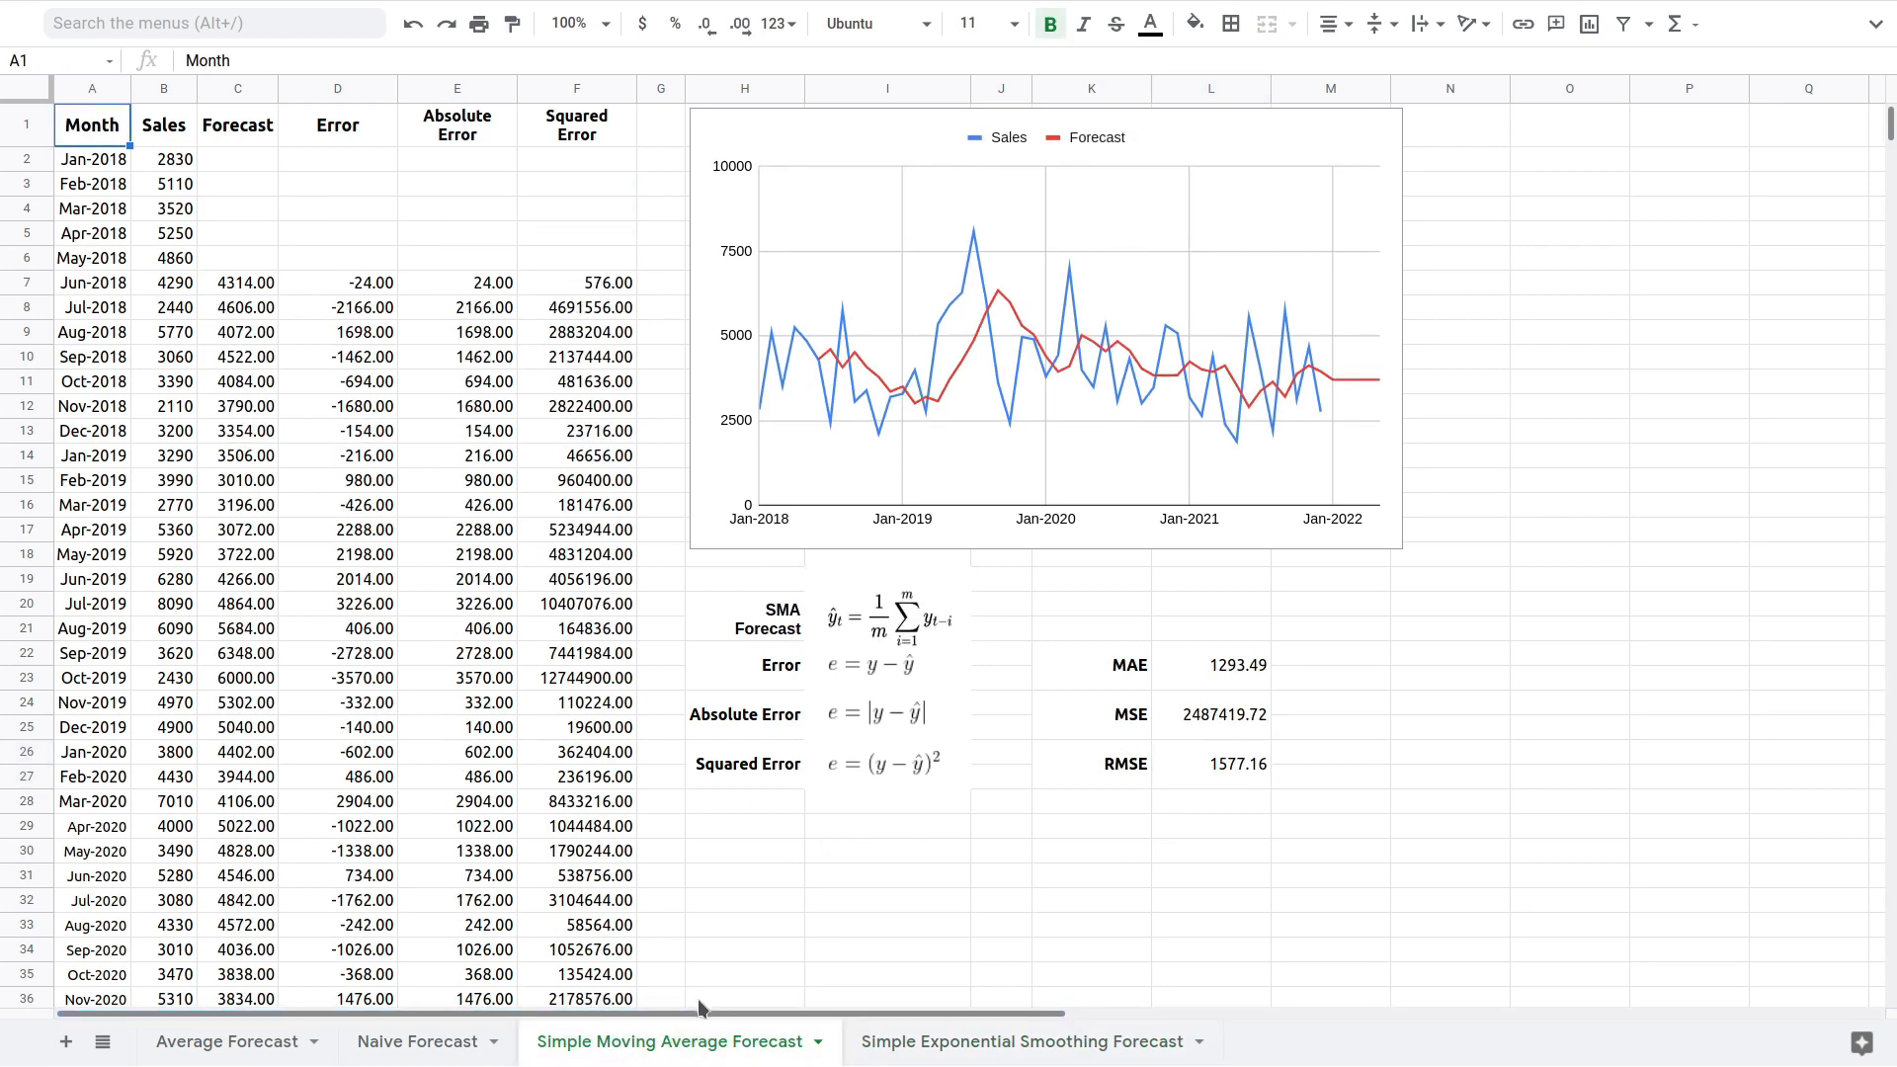
left_click(985, 1043)
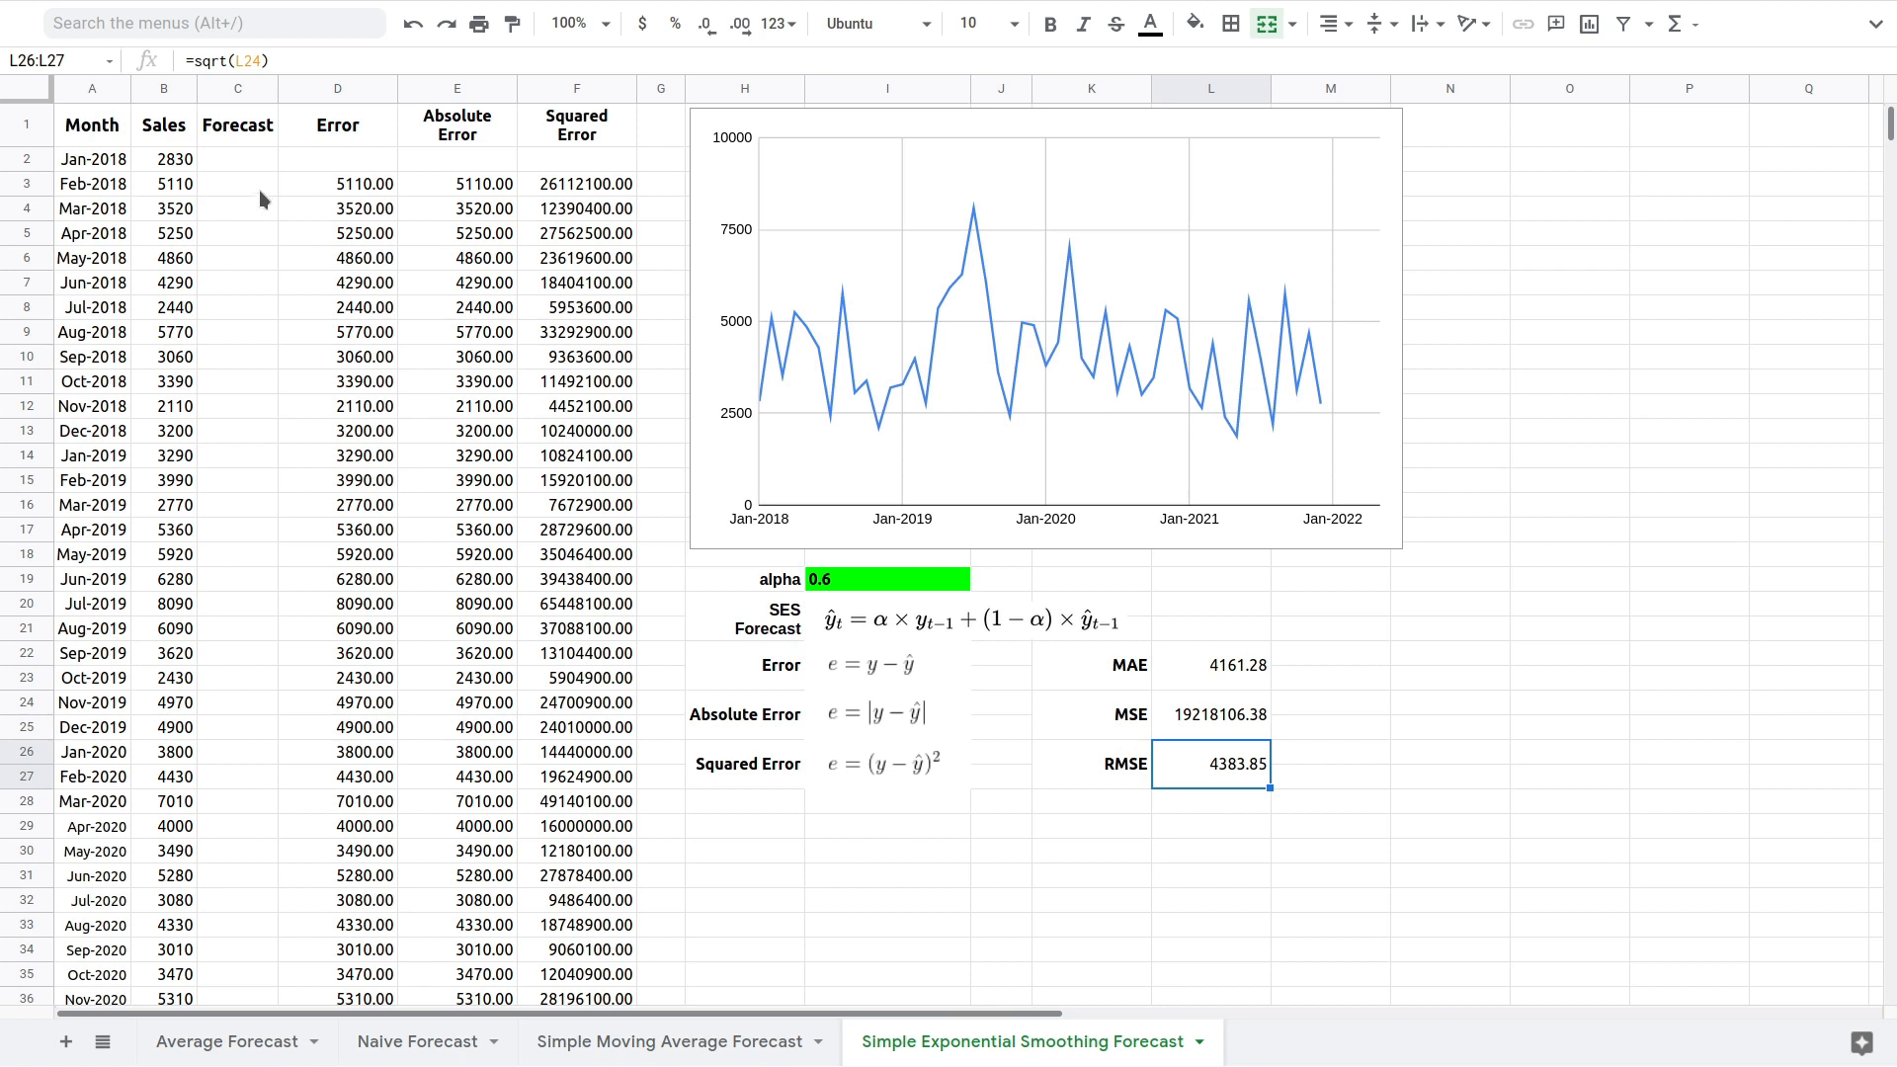
Step: Enter =B2 as the Jan-2018 forecast in C2 and reject the suggested autofill
left_click(247, 162)
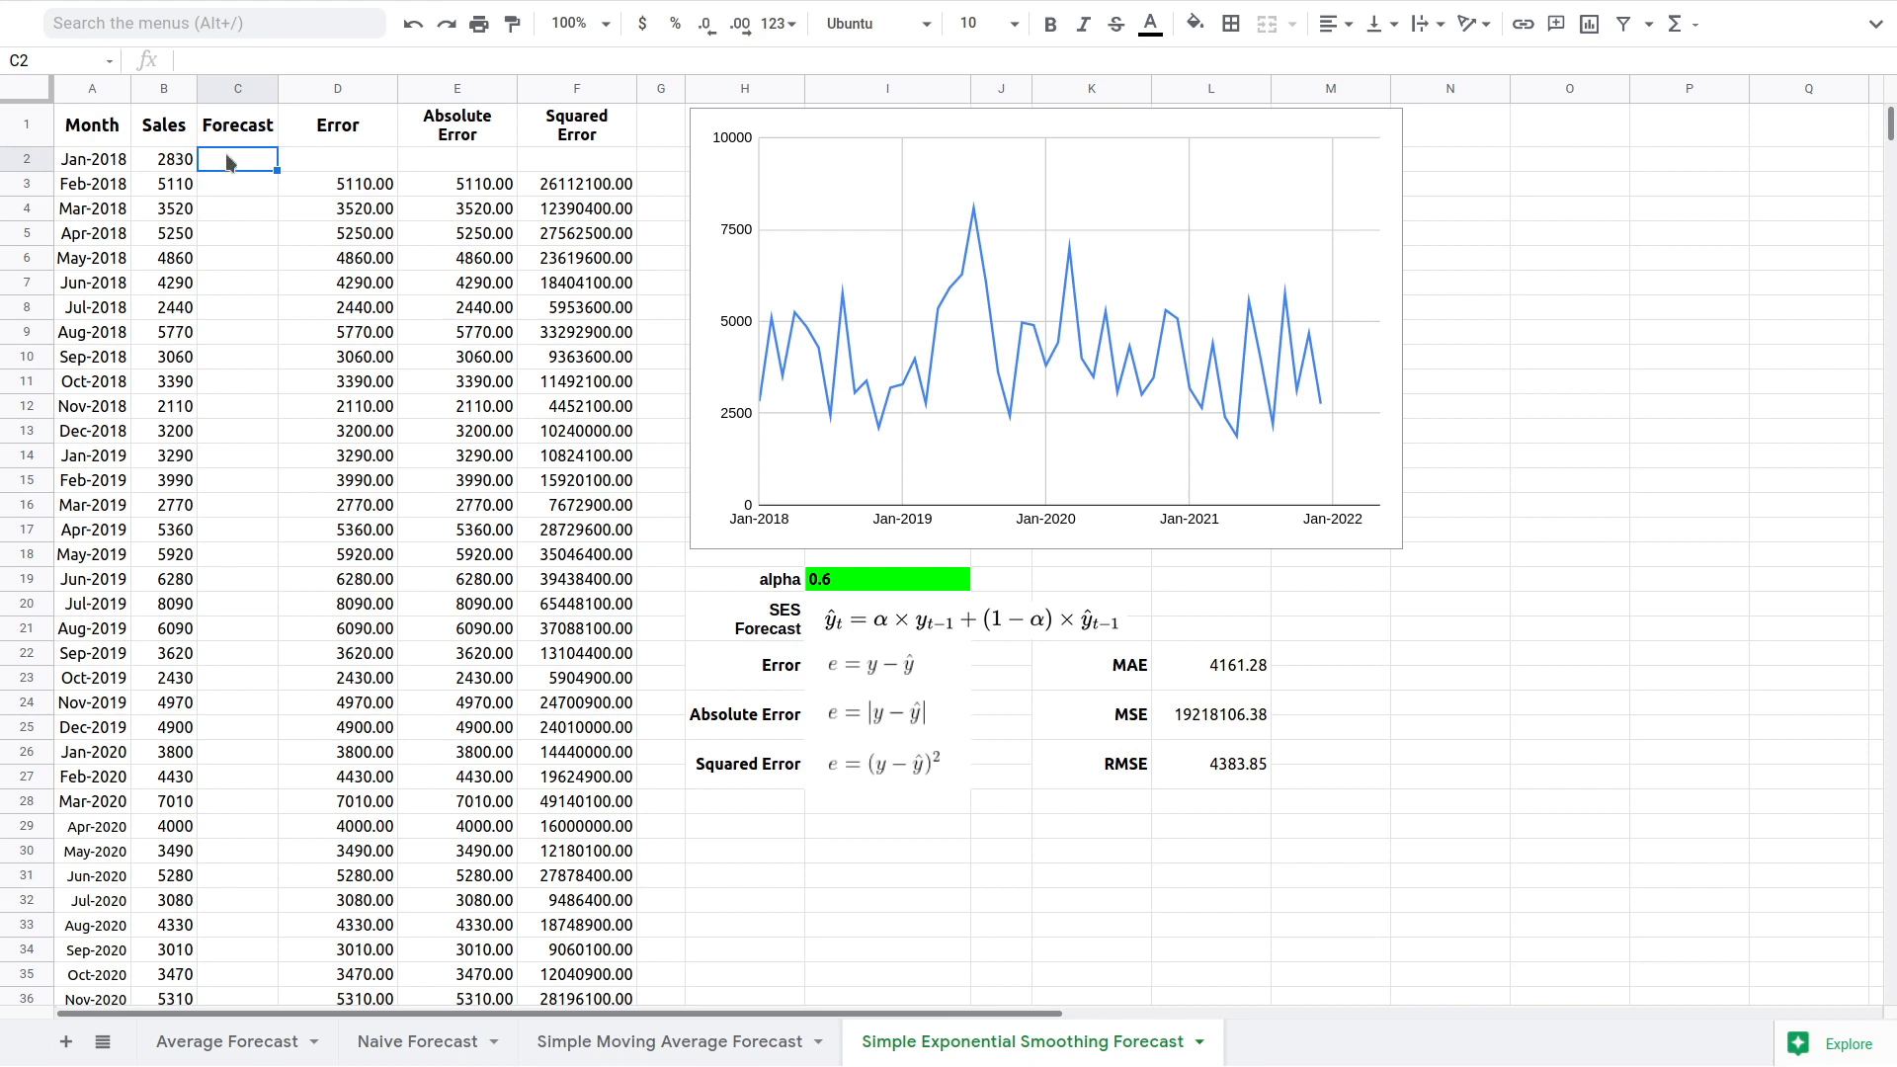
type("=")
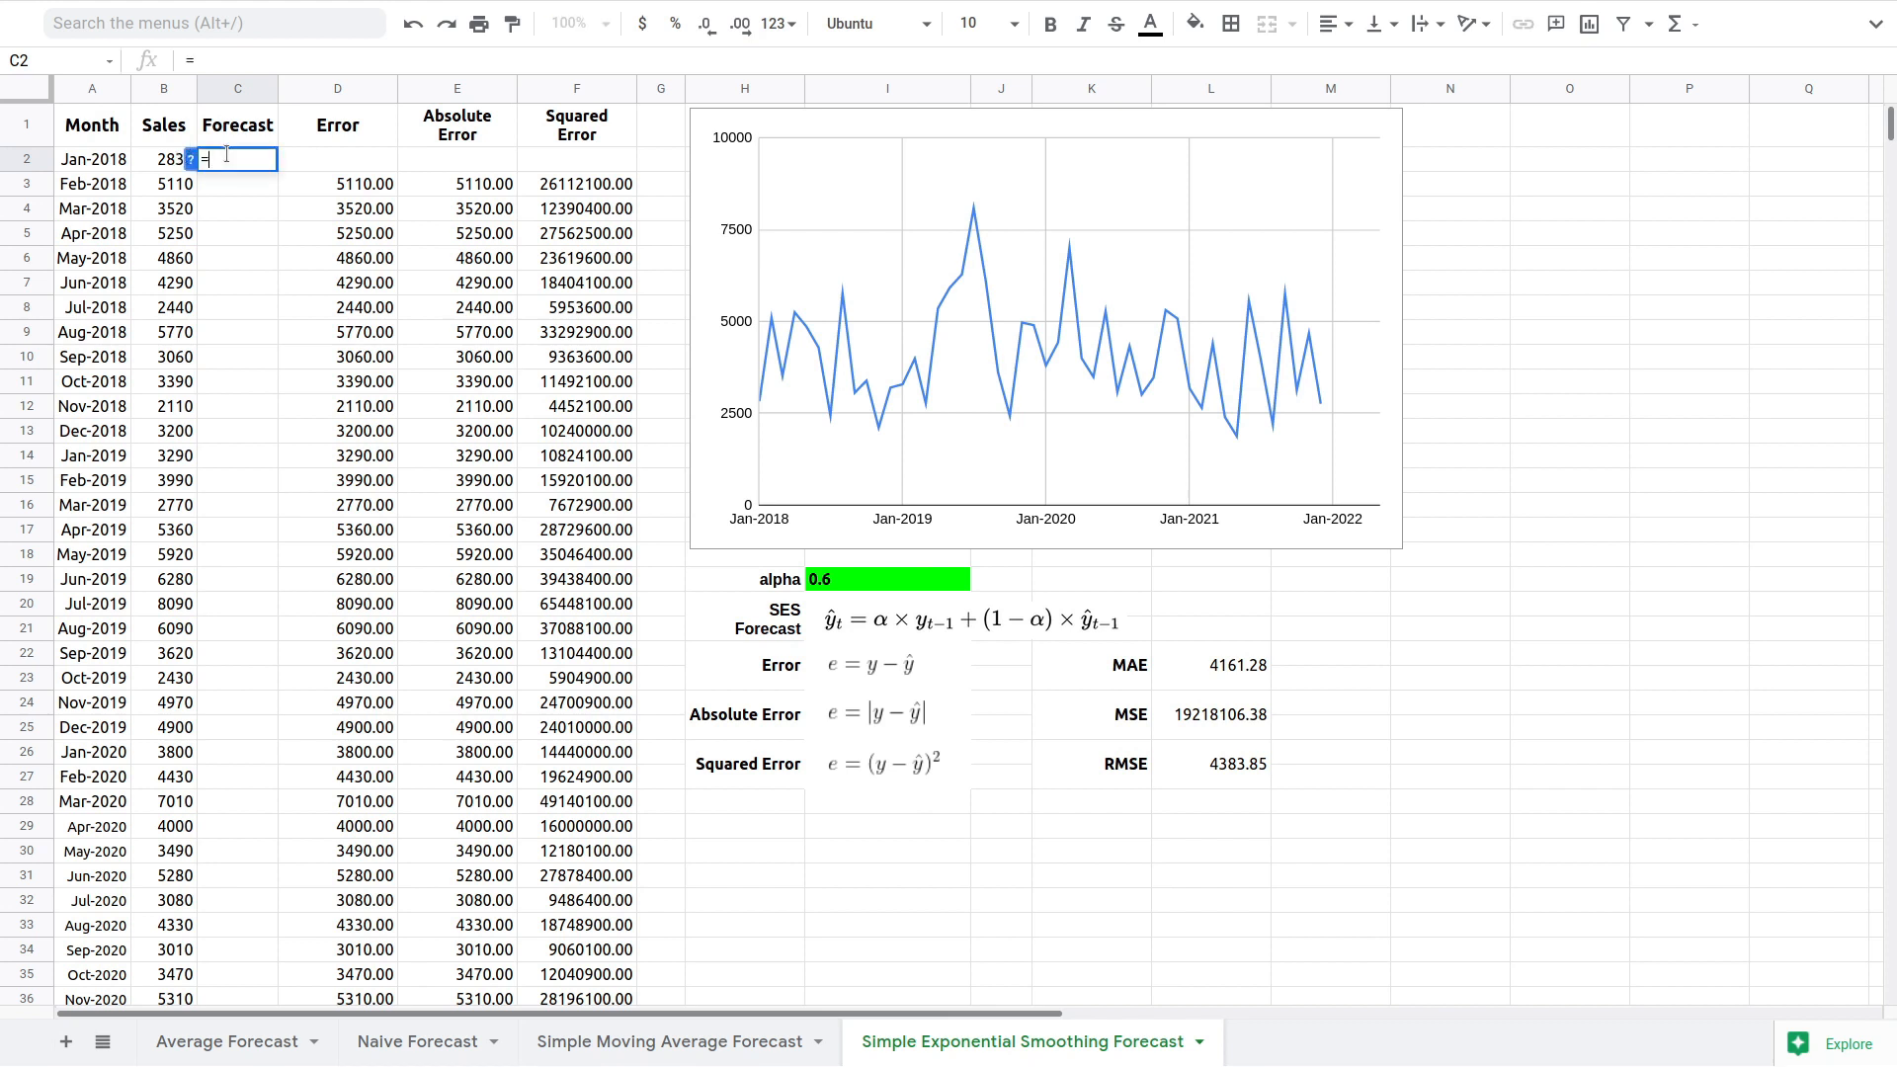
left_click(178, 165)
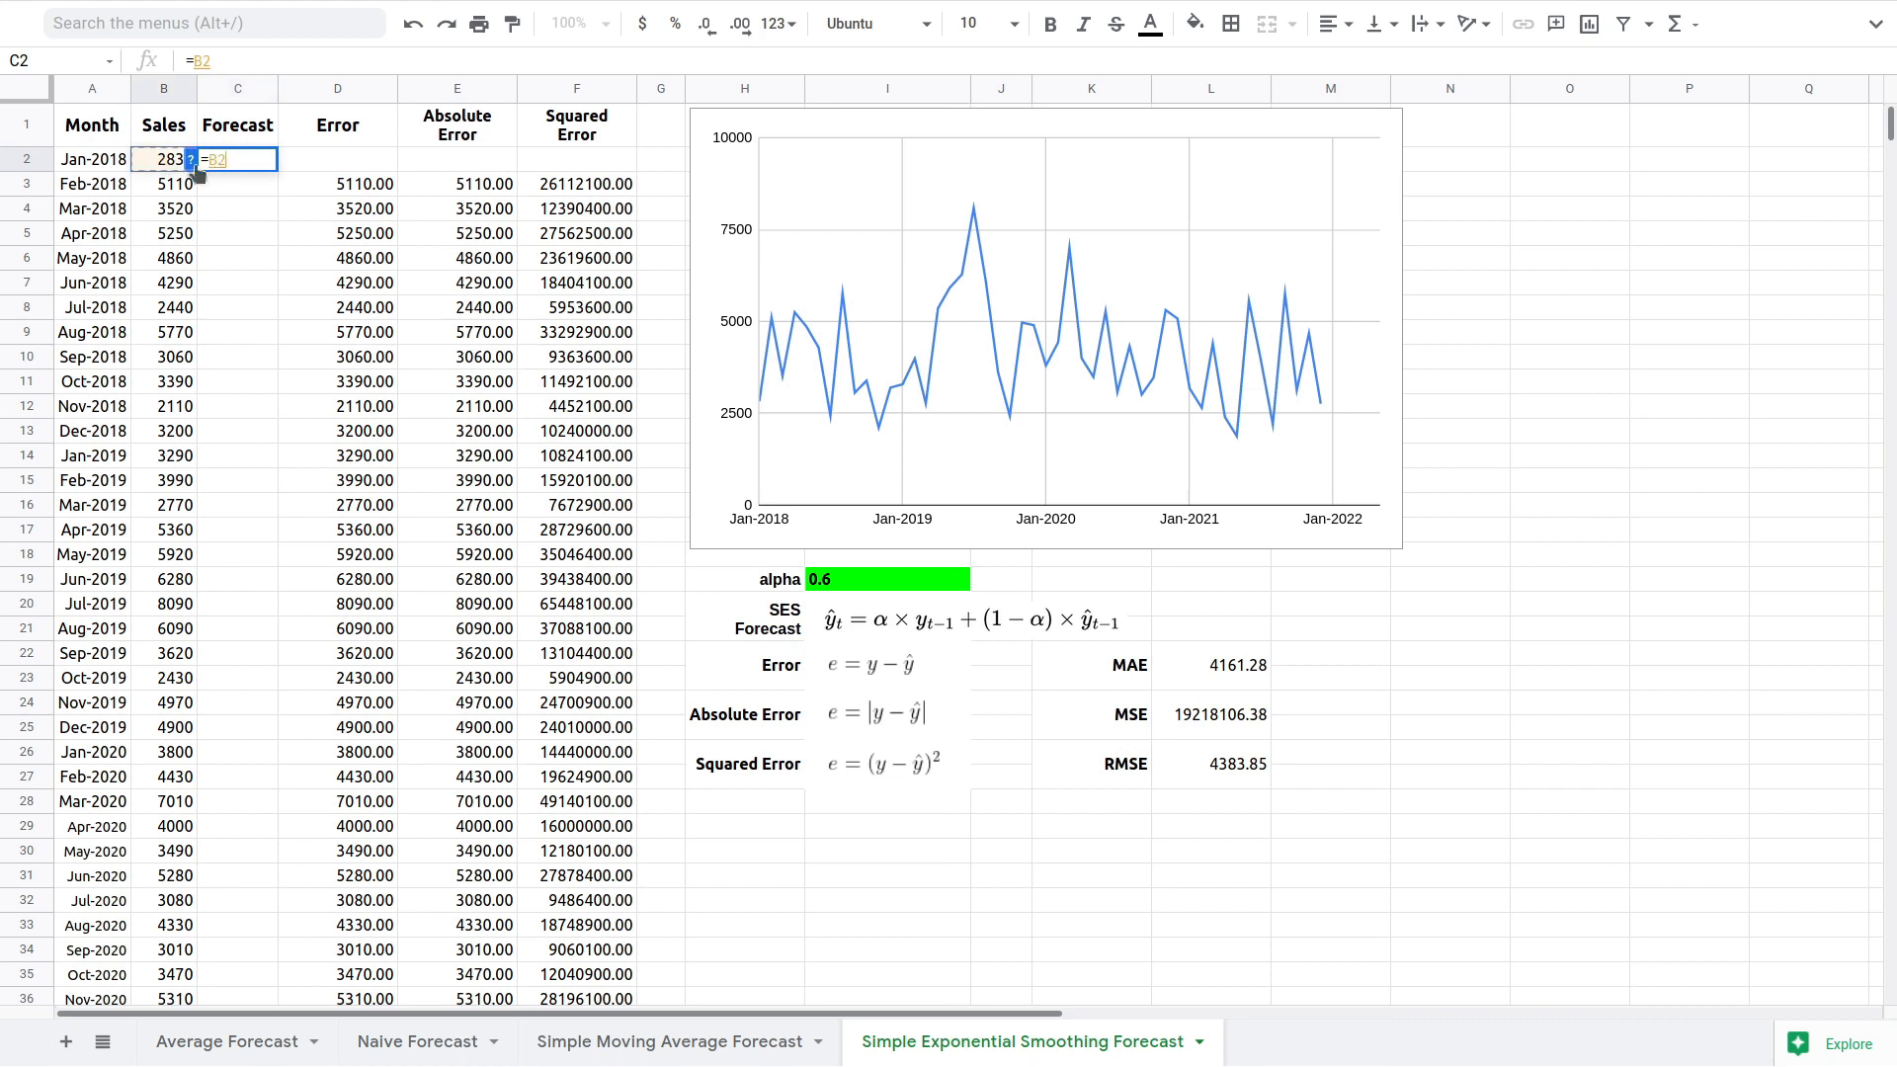
key("Return")
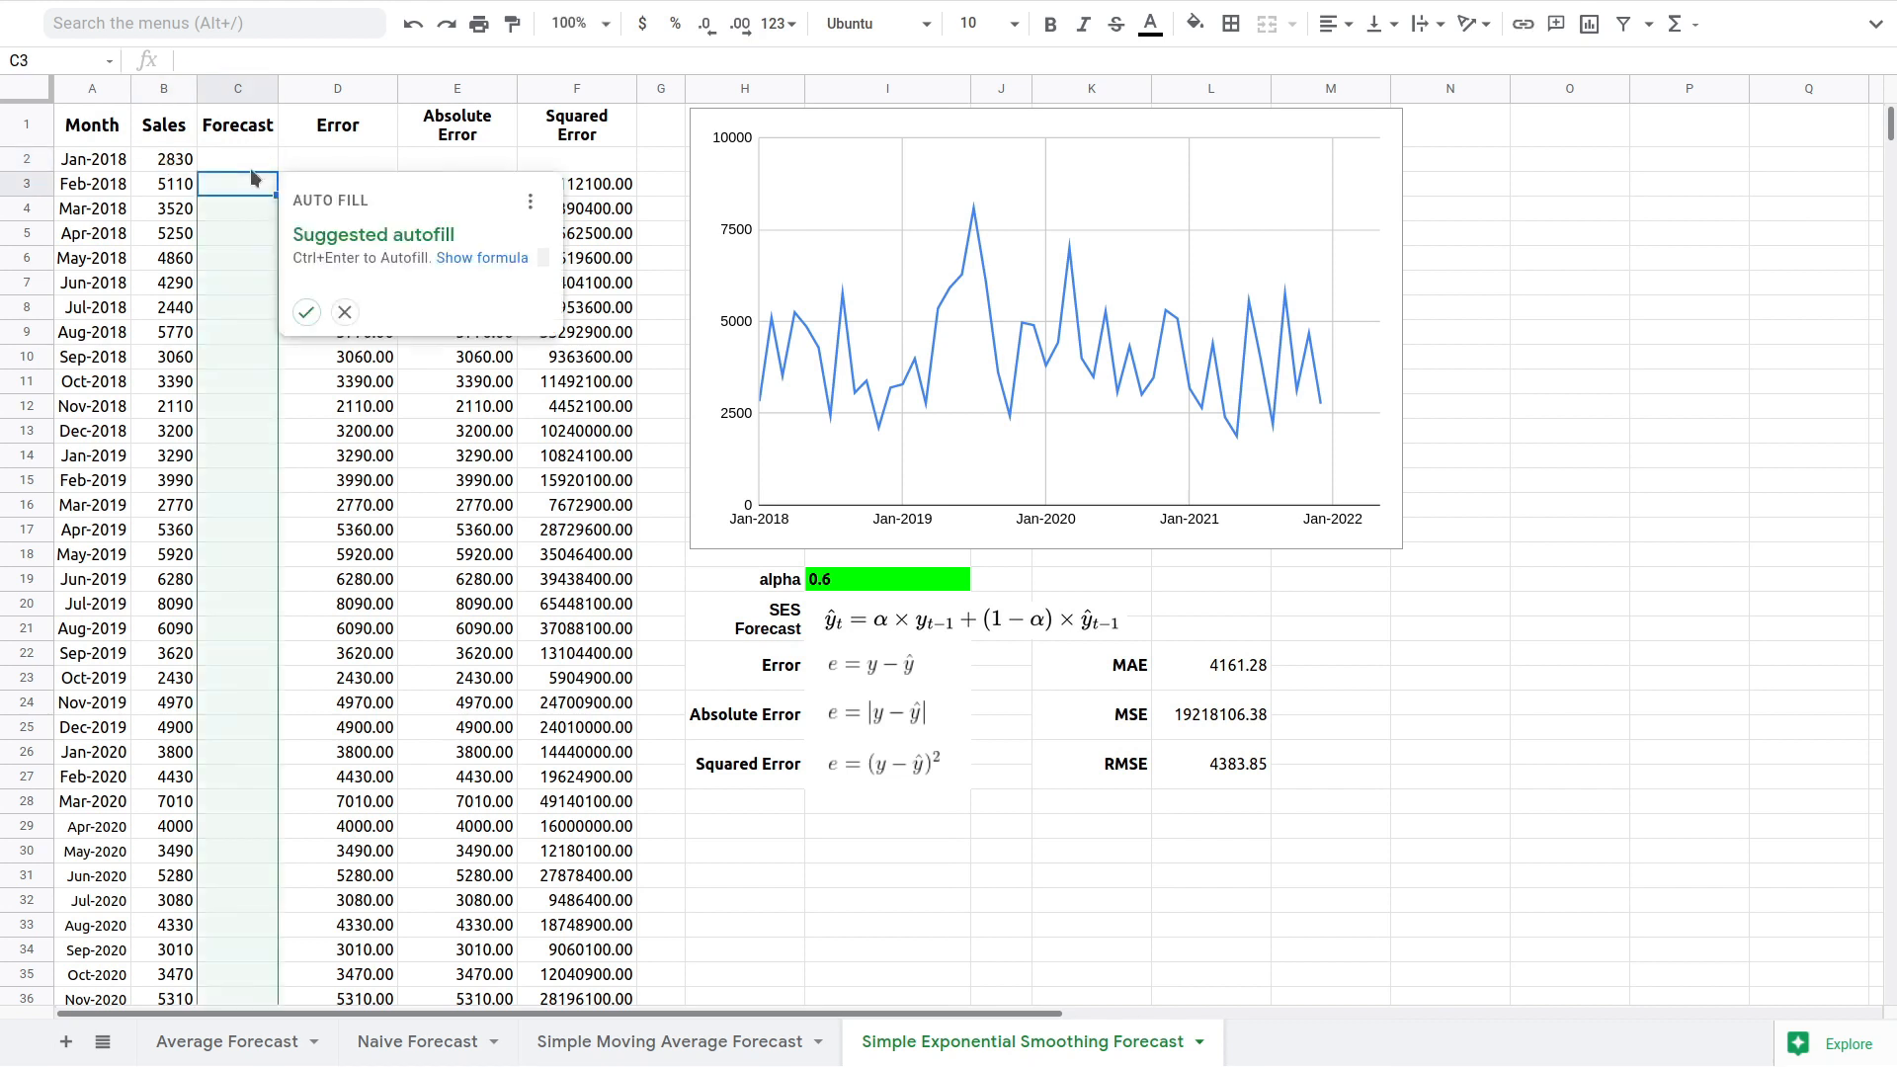
left_click(344, 311)
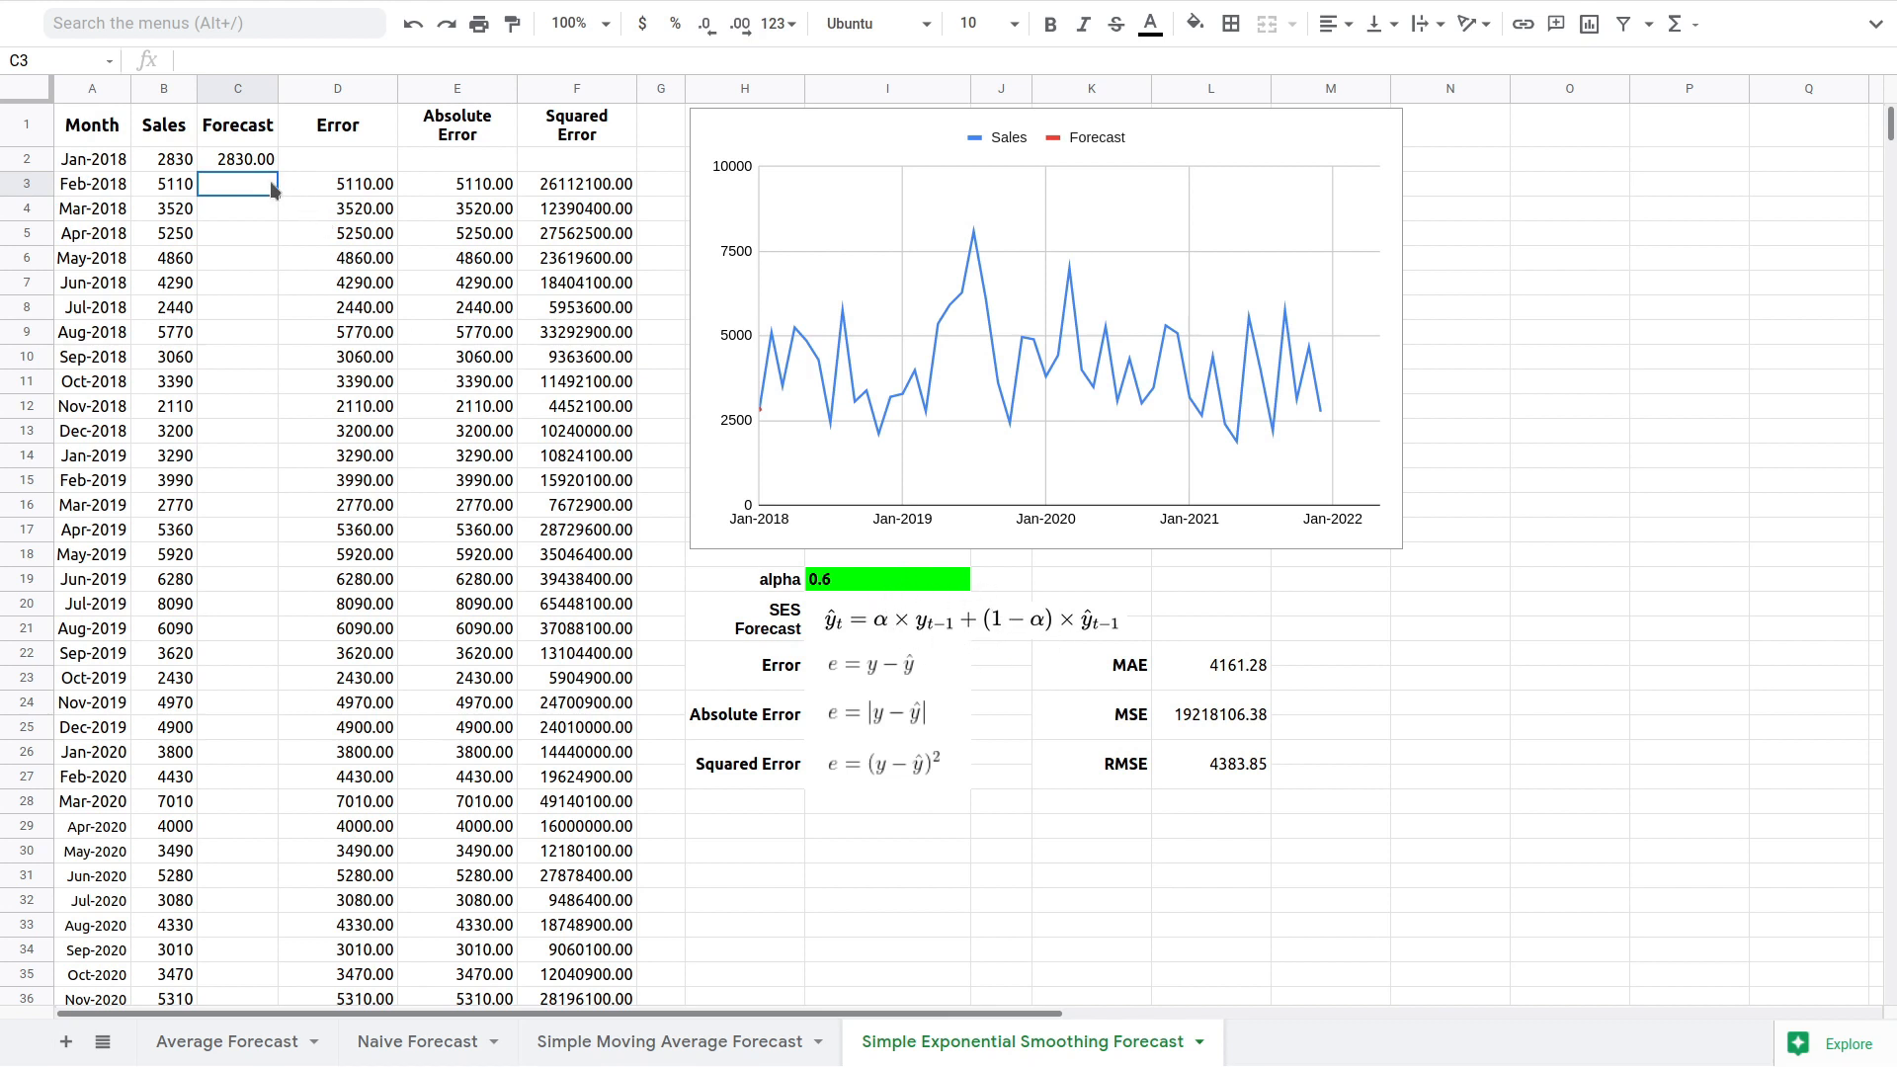
Step: Enter the exponential smoothing formula =I19*B2+(1-I19)*C2 as the Feb-2018 forecast in C3
type("=")
left_click(867, 579)
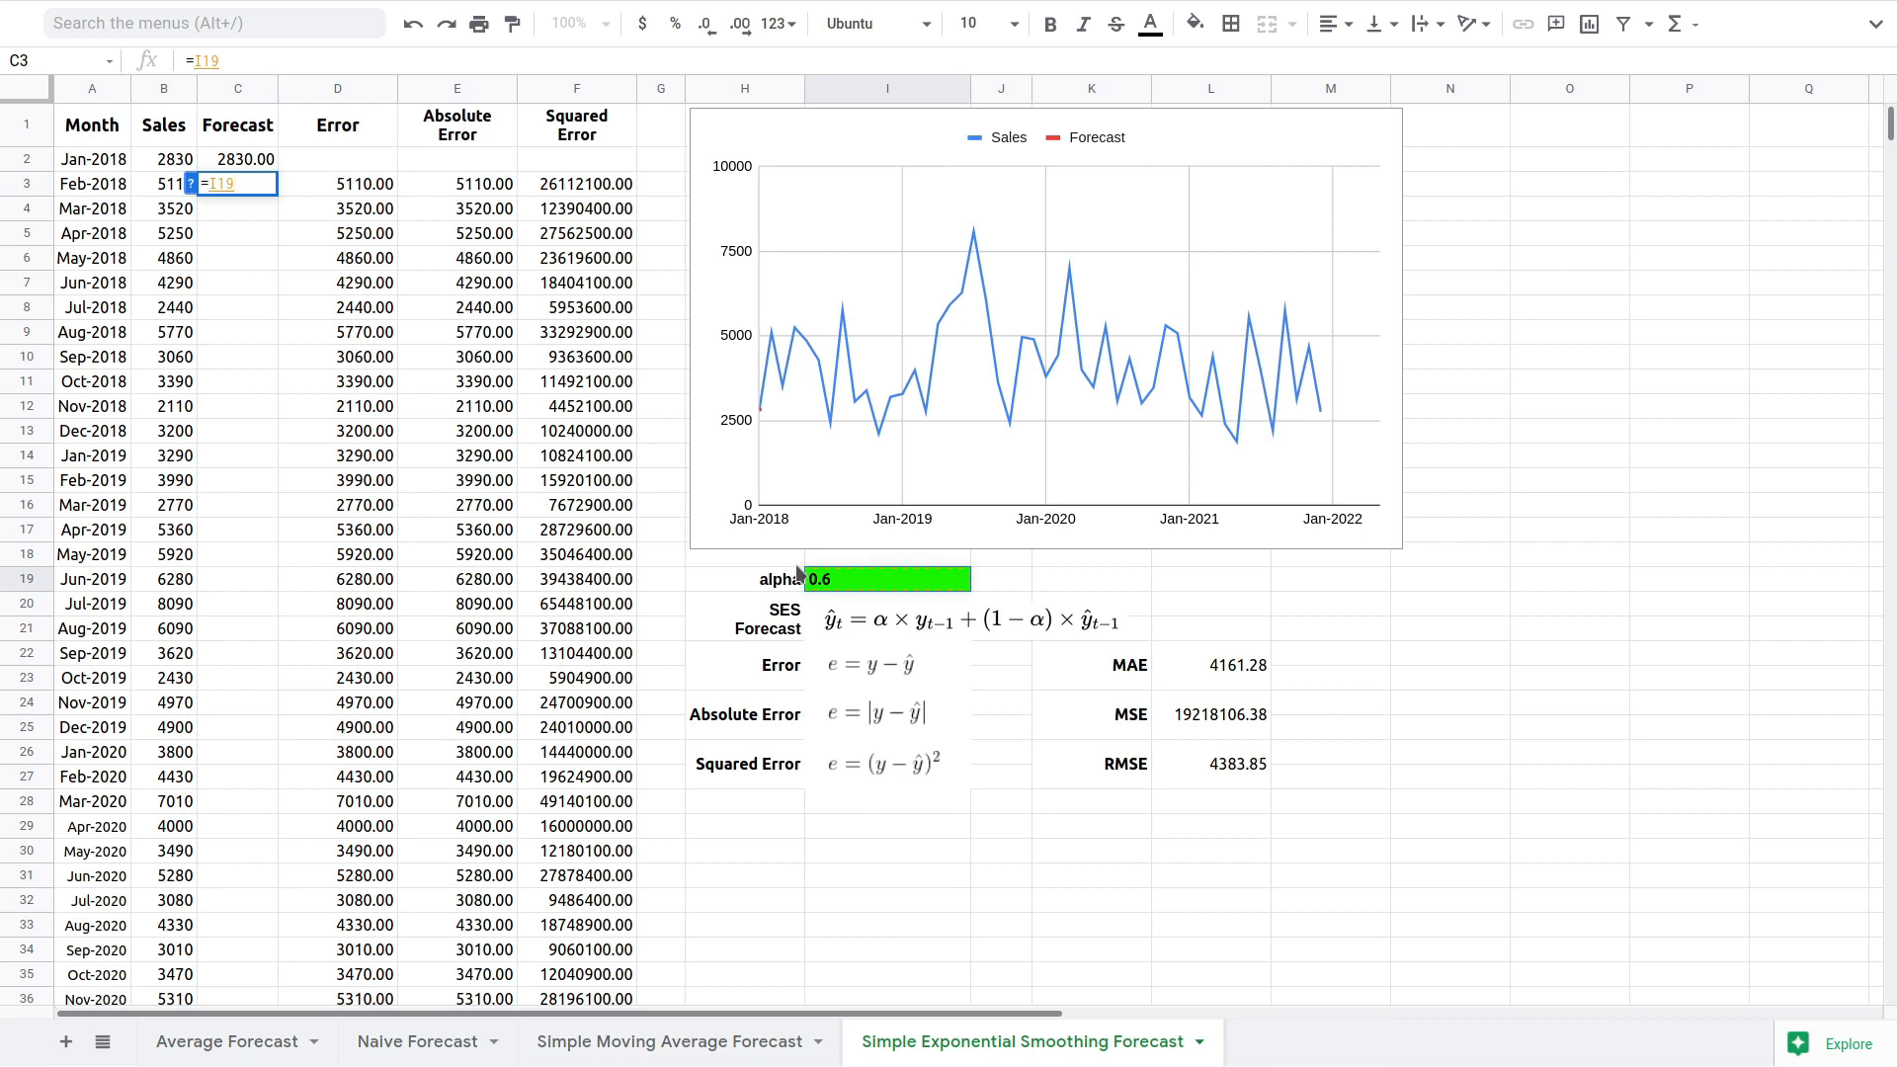
type("*")
left_click(173, 158)
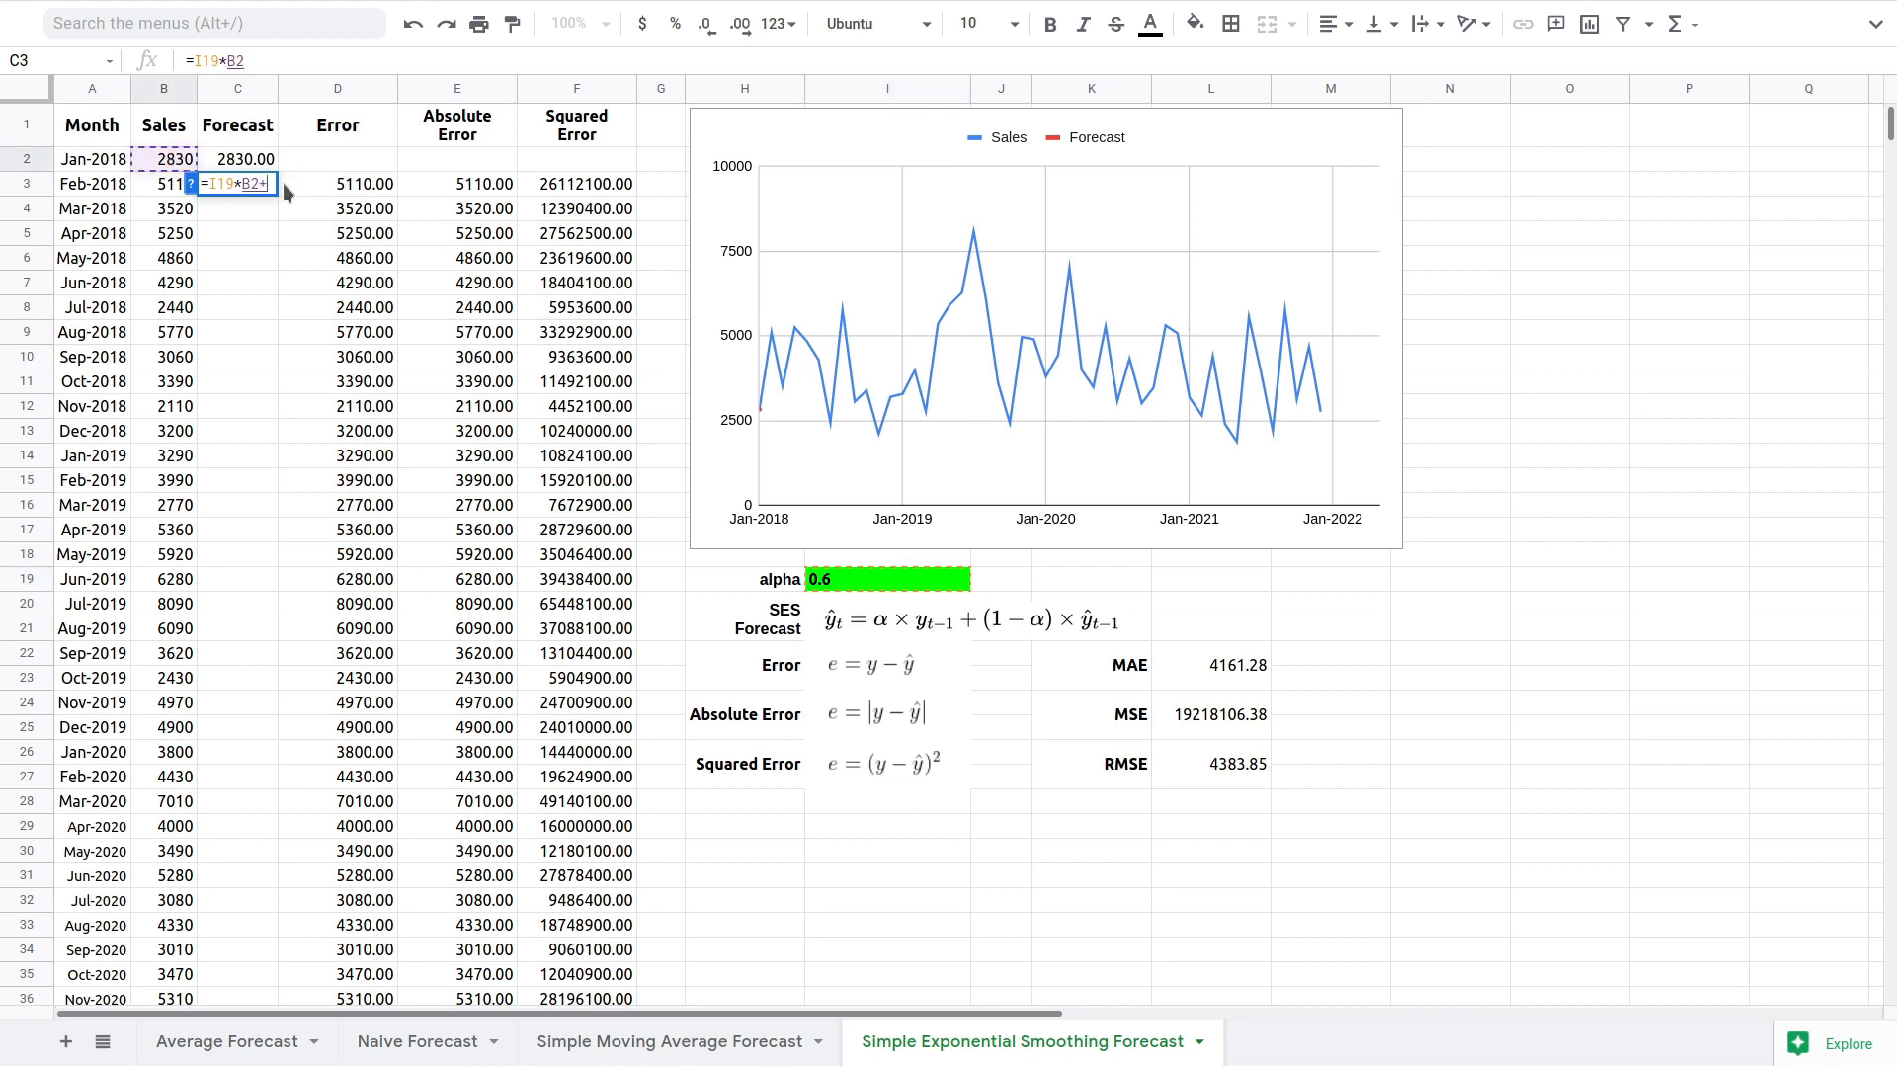
type("+(1-")
left_click(836, 580)
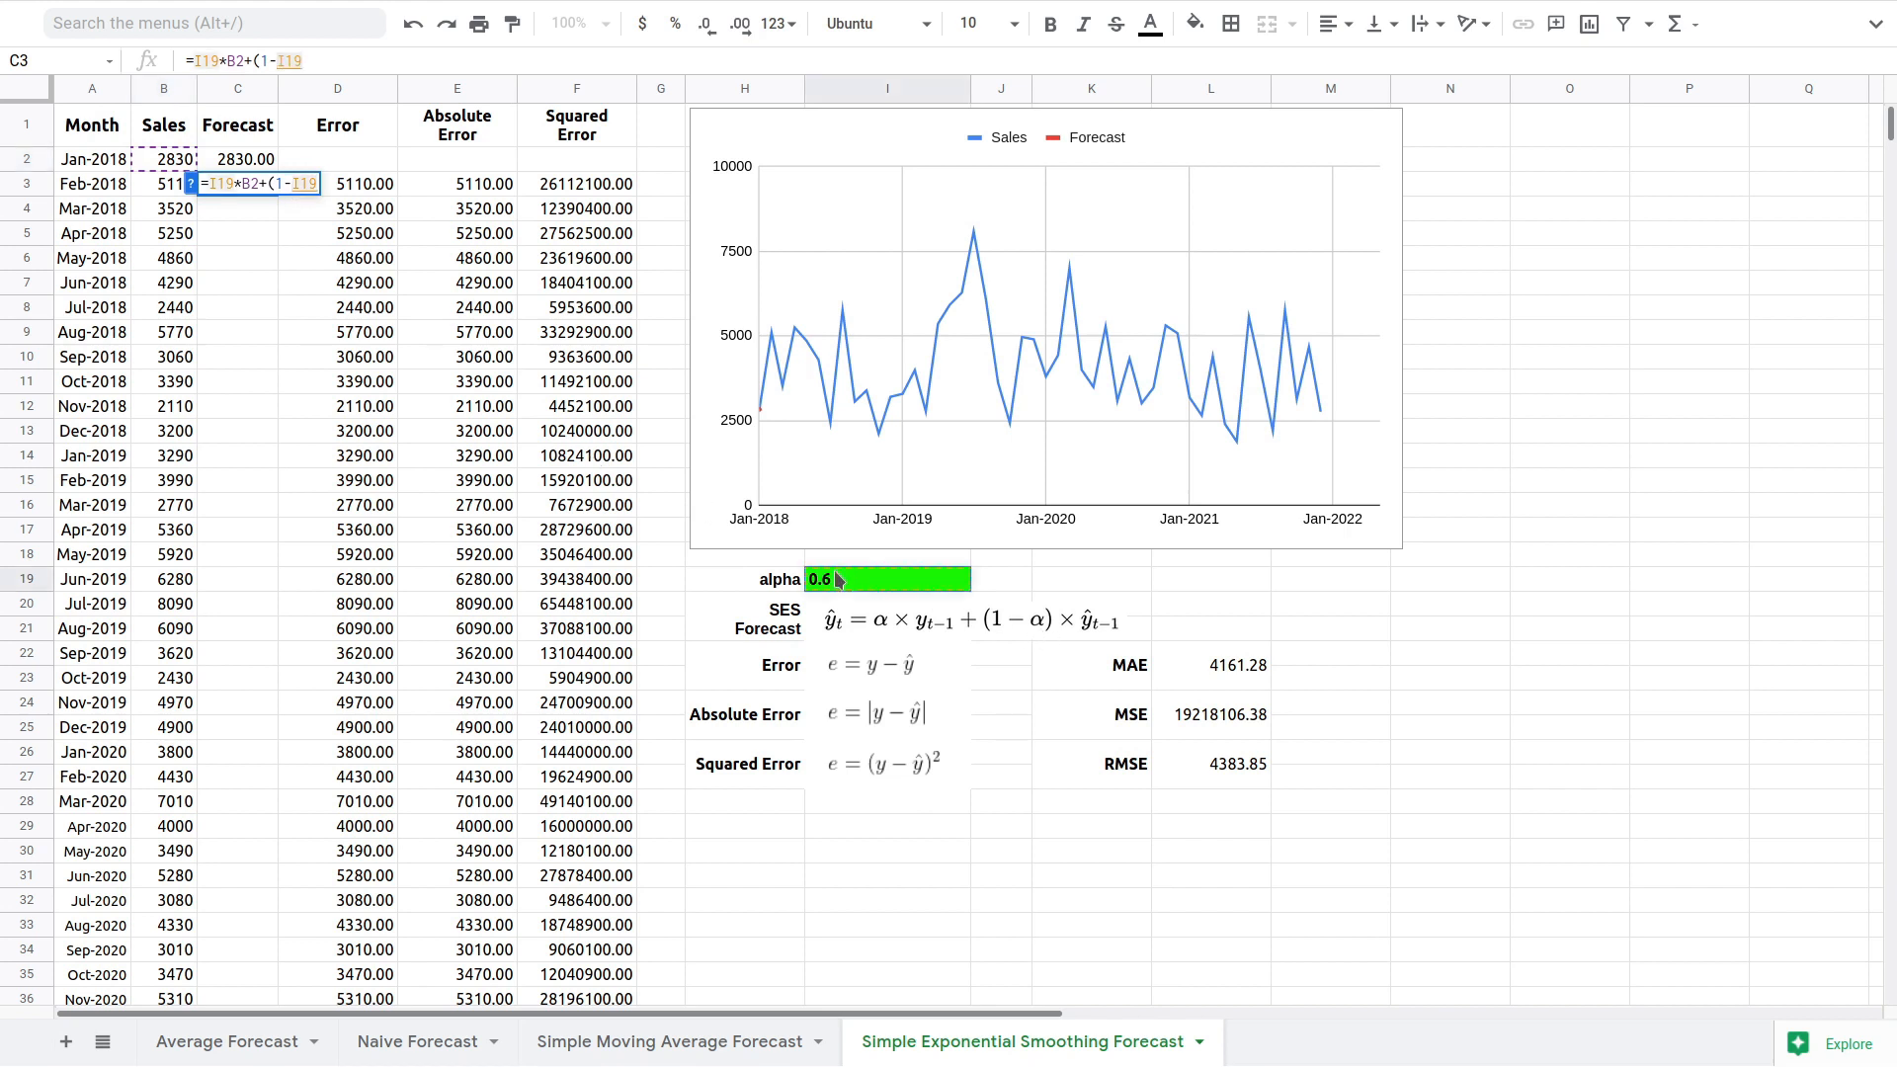
type(")")
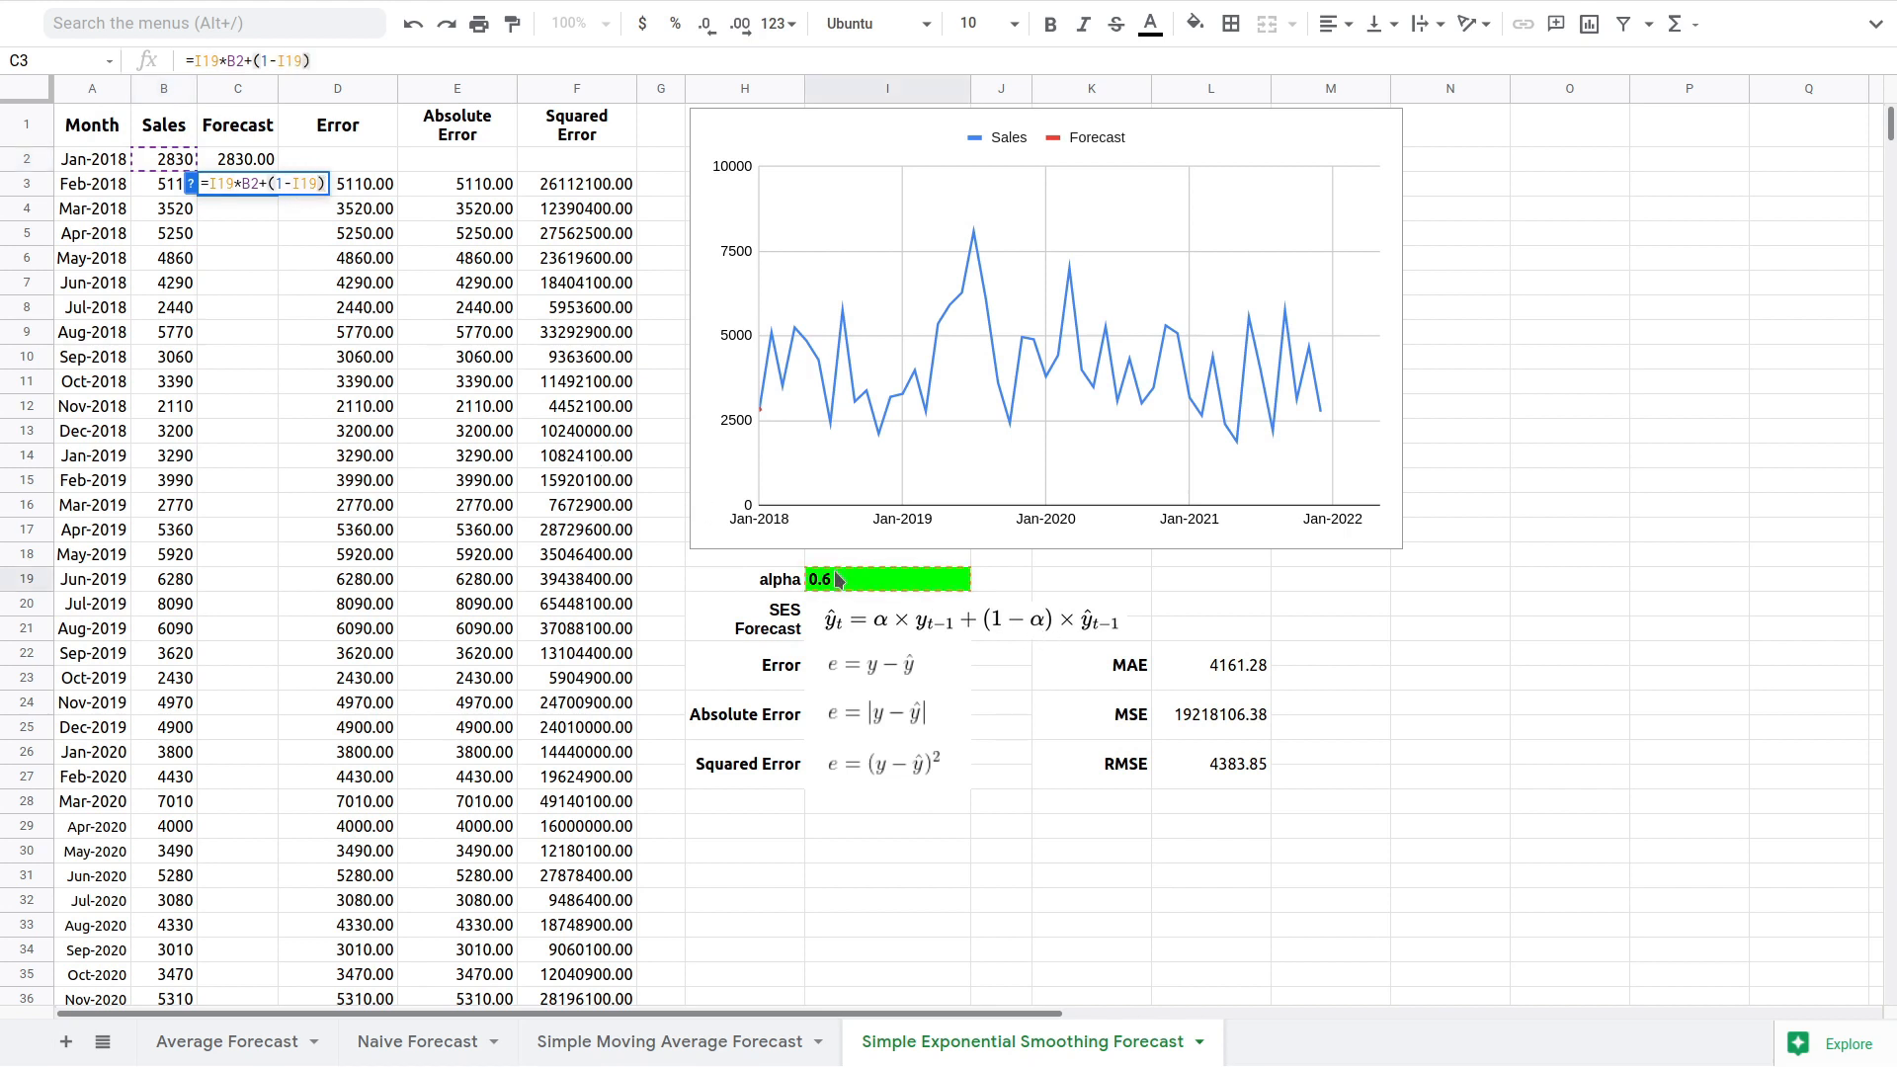
type("*")
left_click(268, 163)
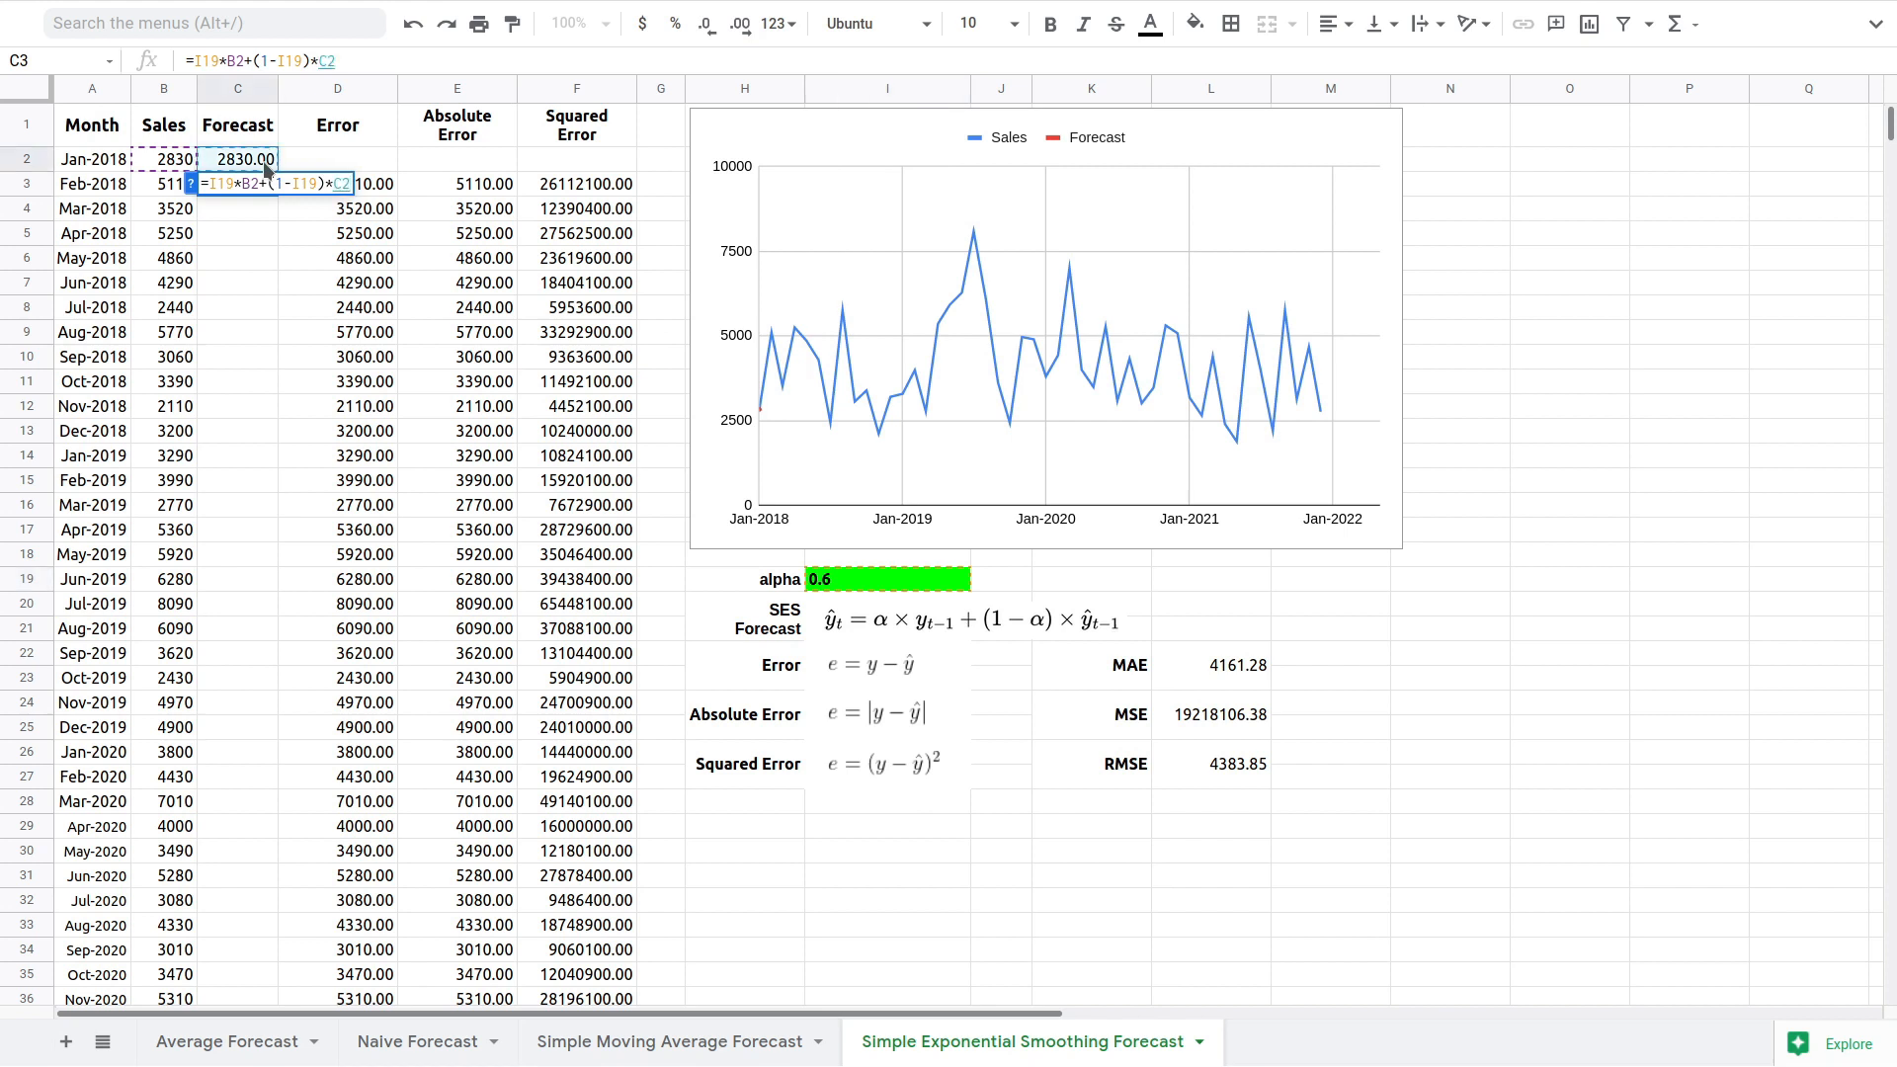
key("Return")
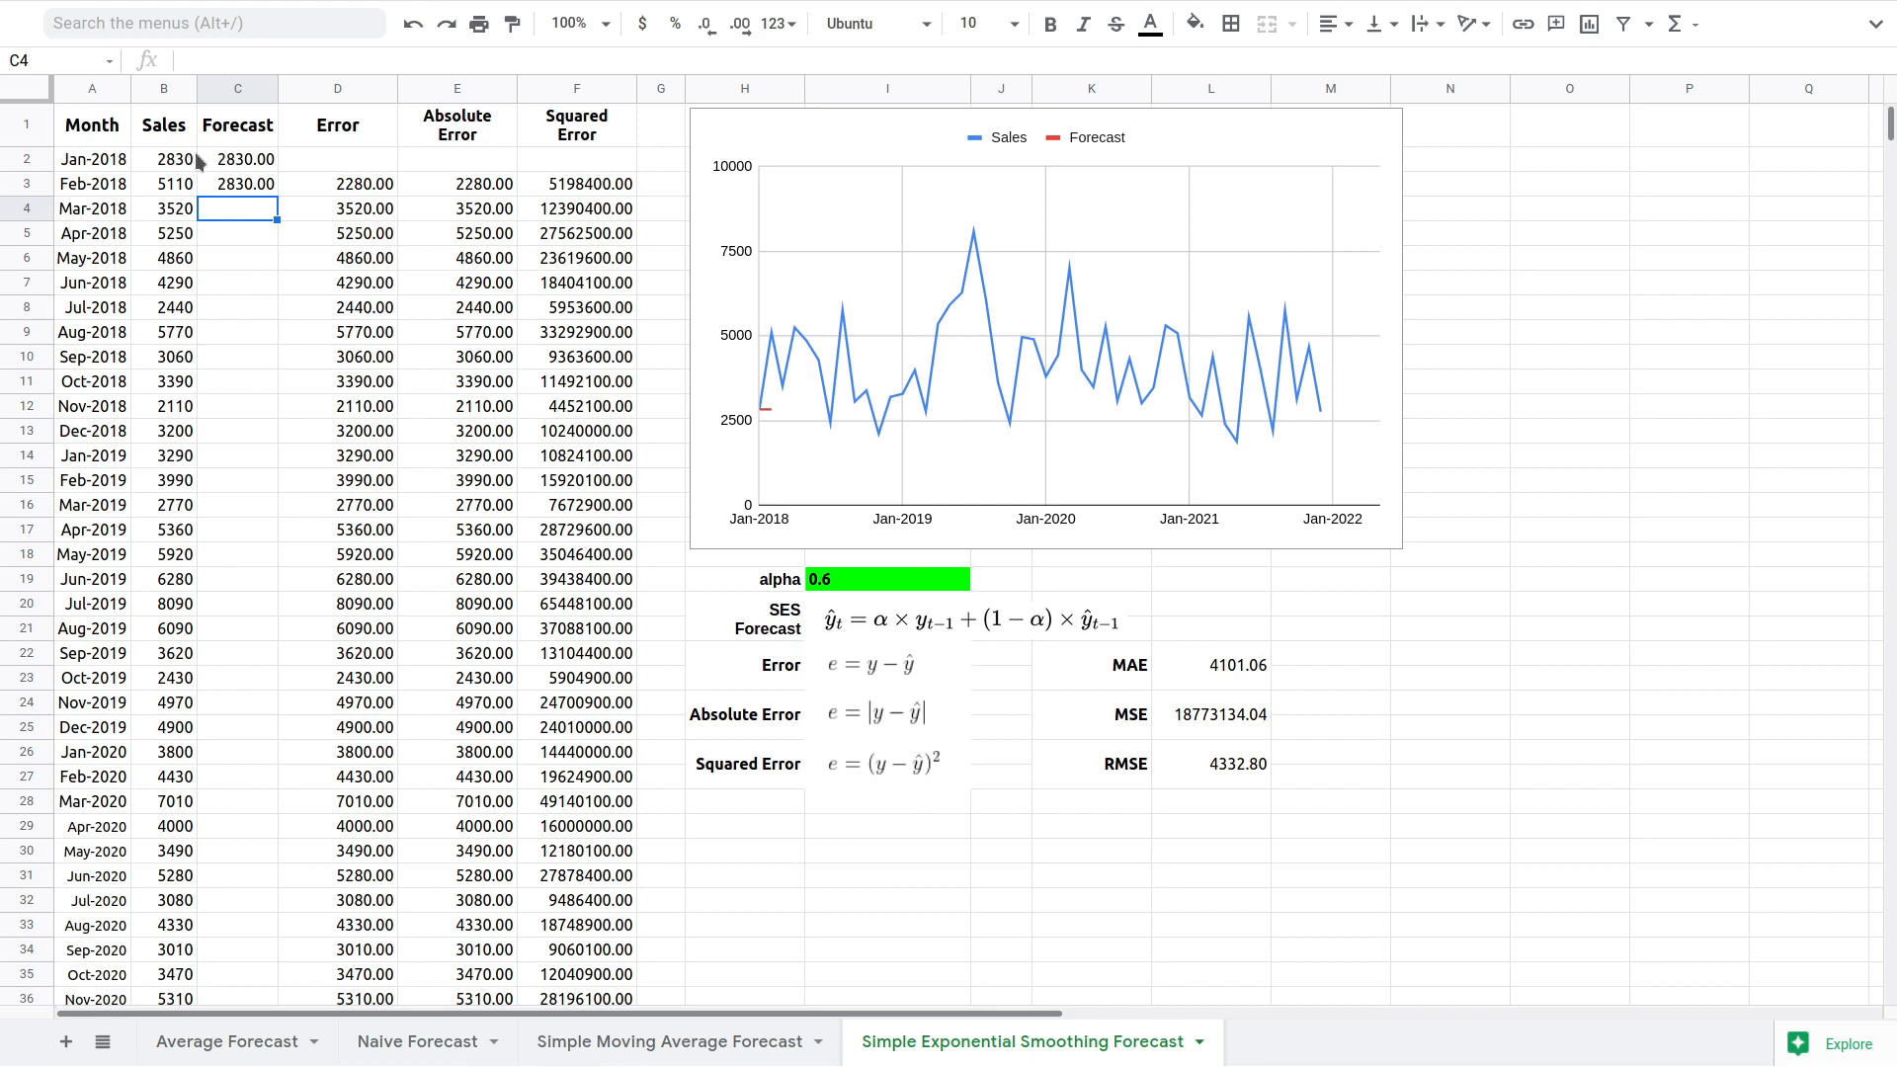
Step: Make both alpha references in the C3 formula absolute, giving =$I$19*B2+(1-$I$19)*C2
left_click(254, 191)
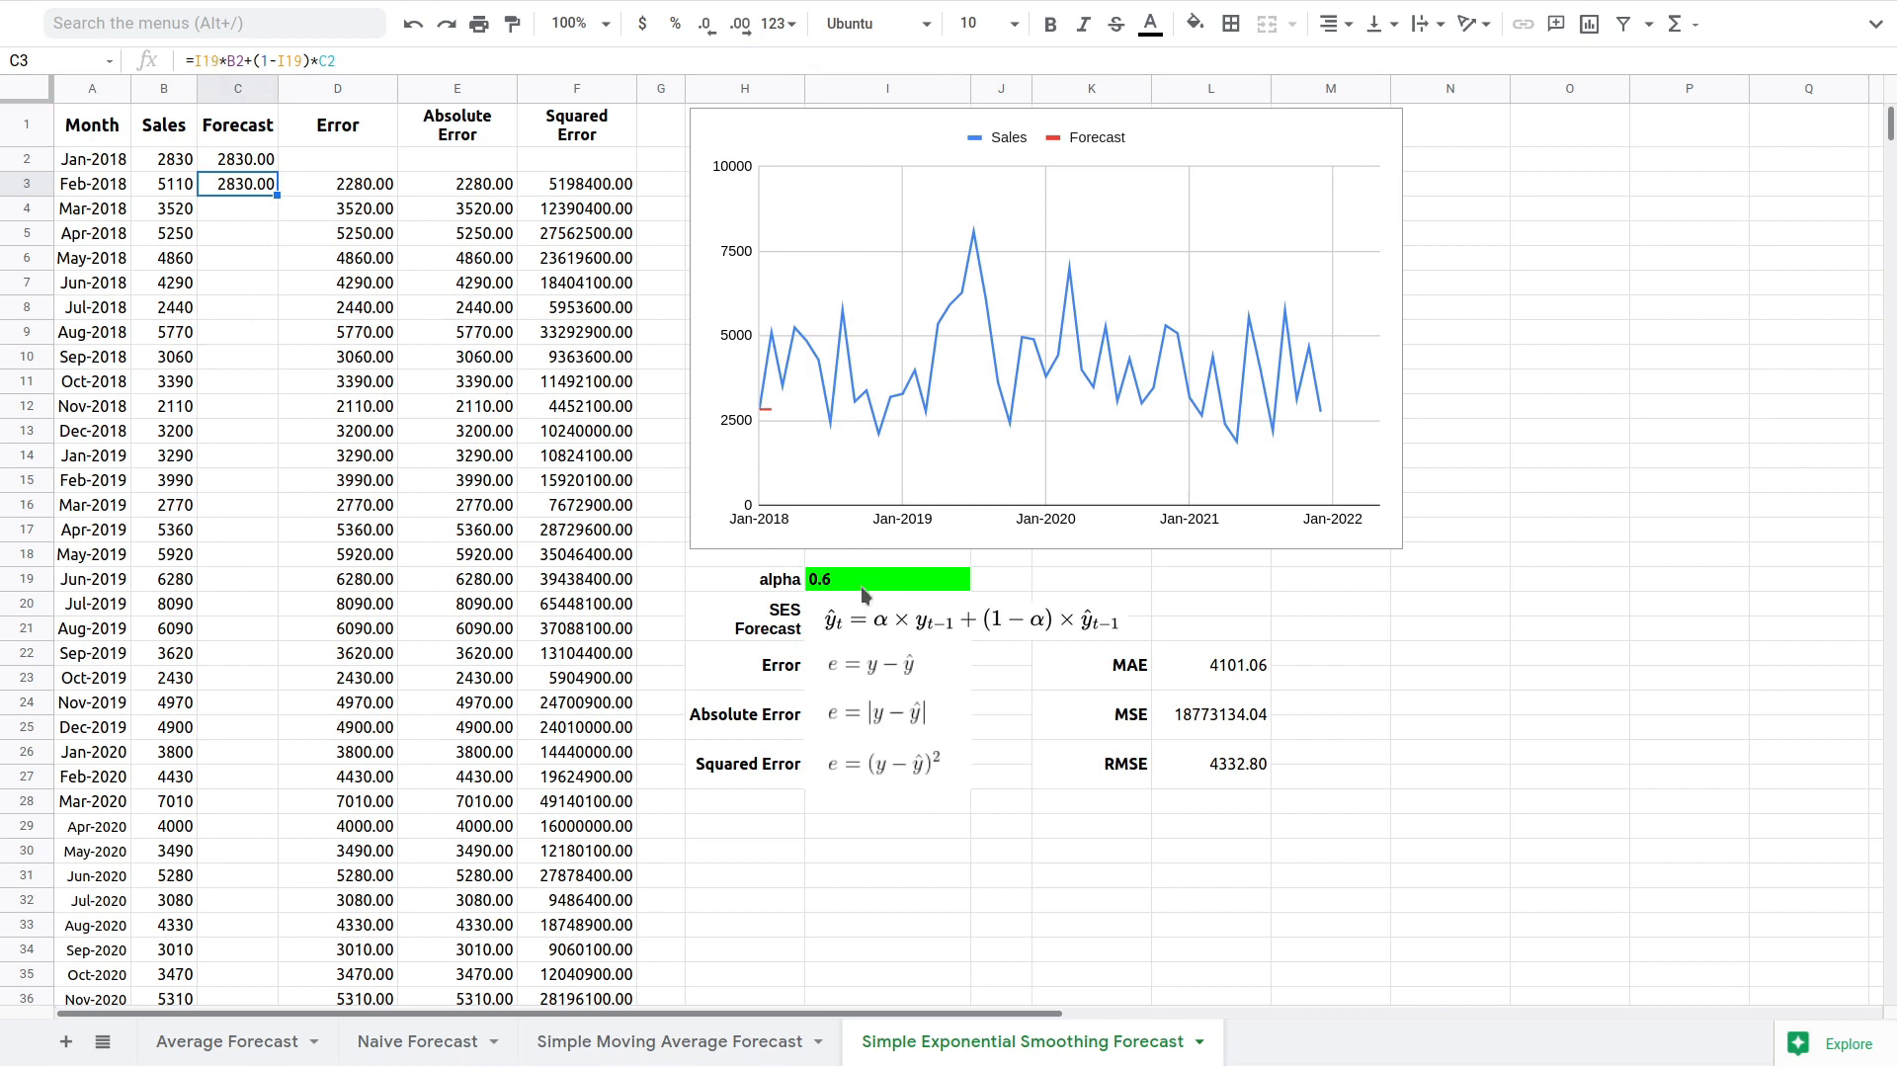
double_click(204, 60)
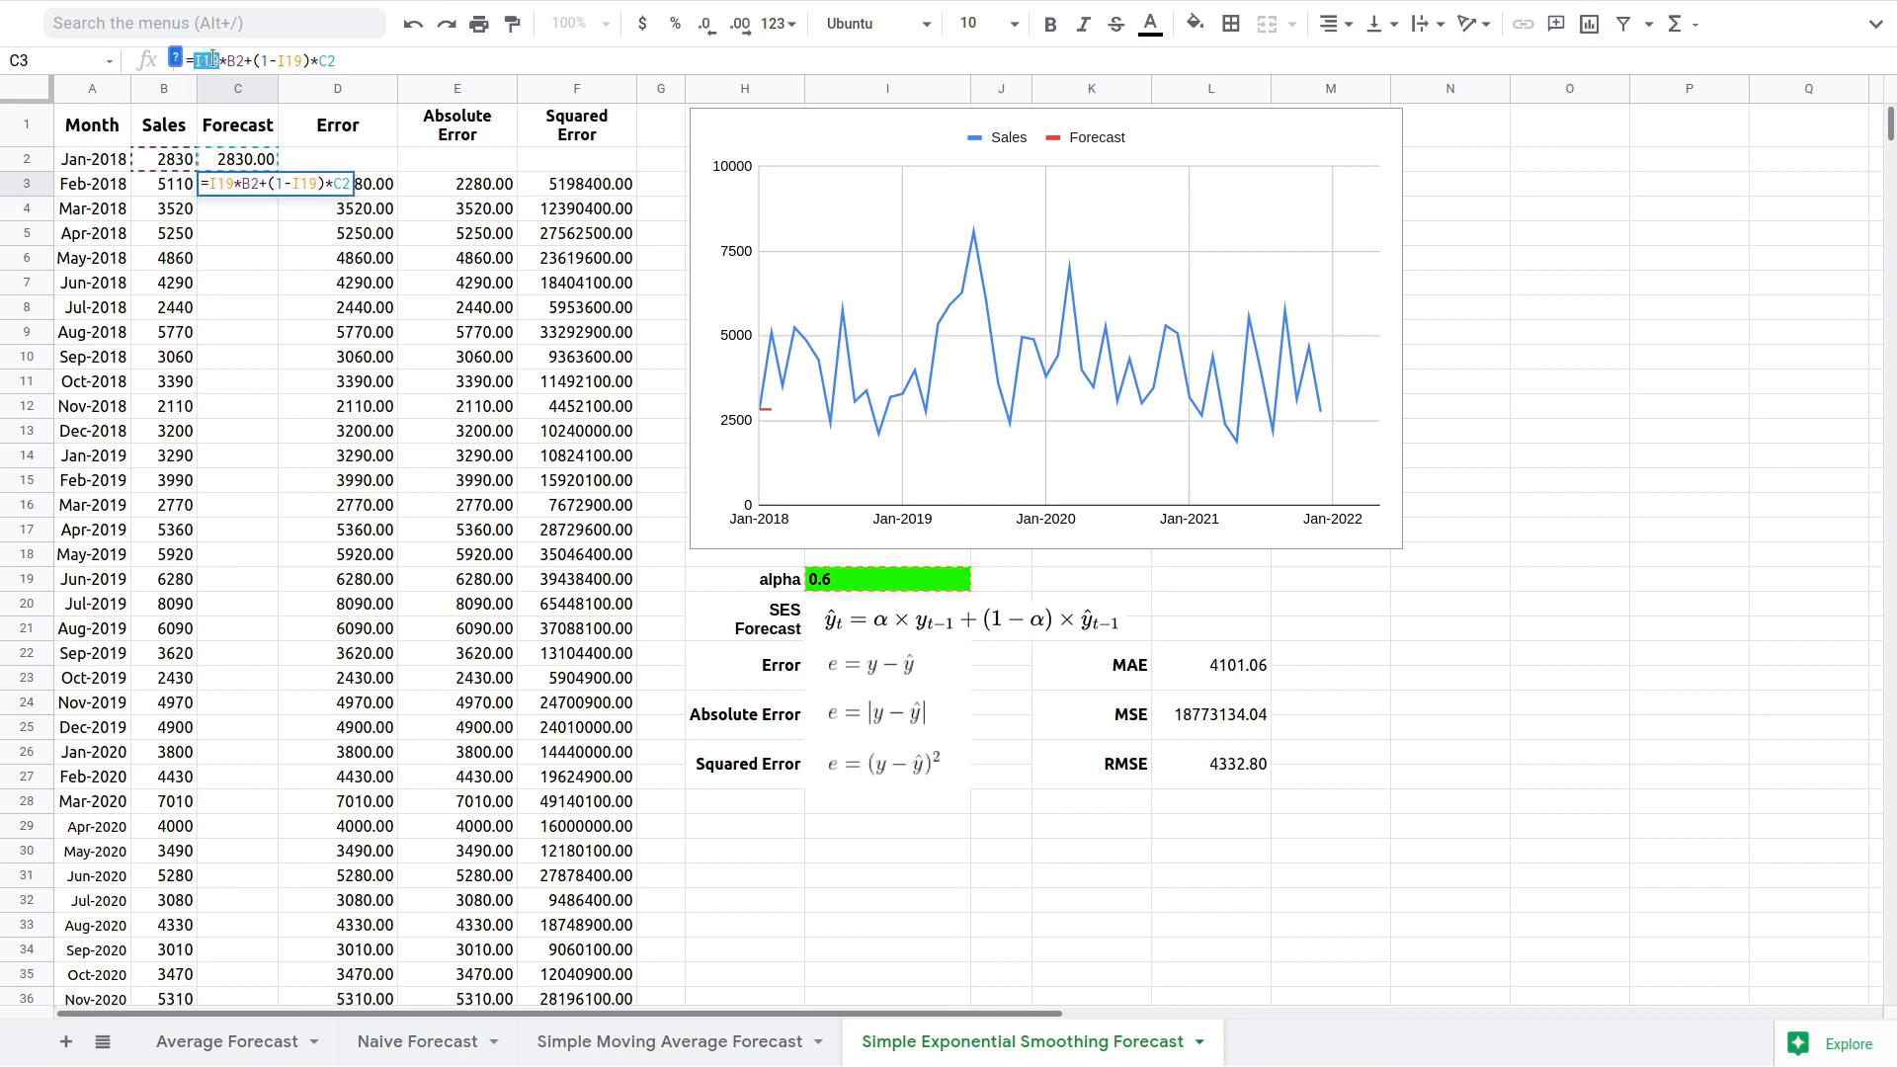
key("F4")
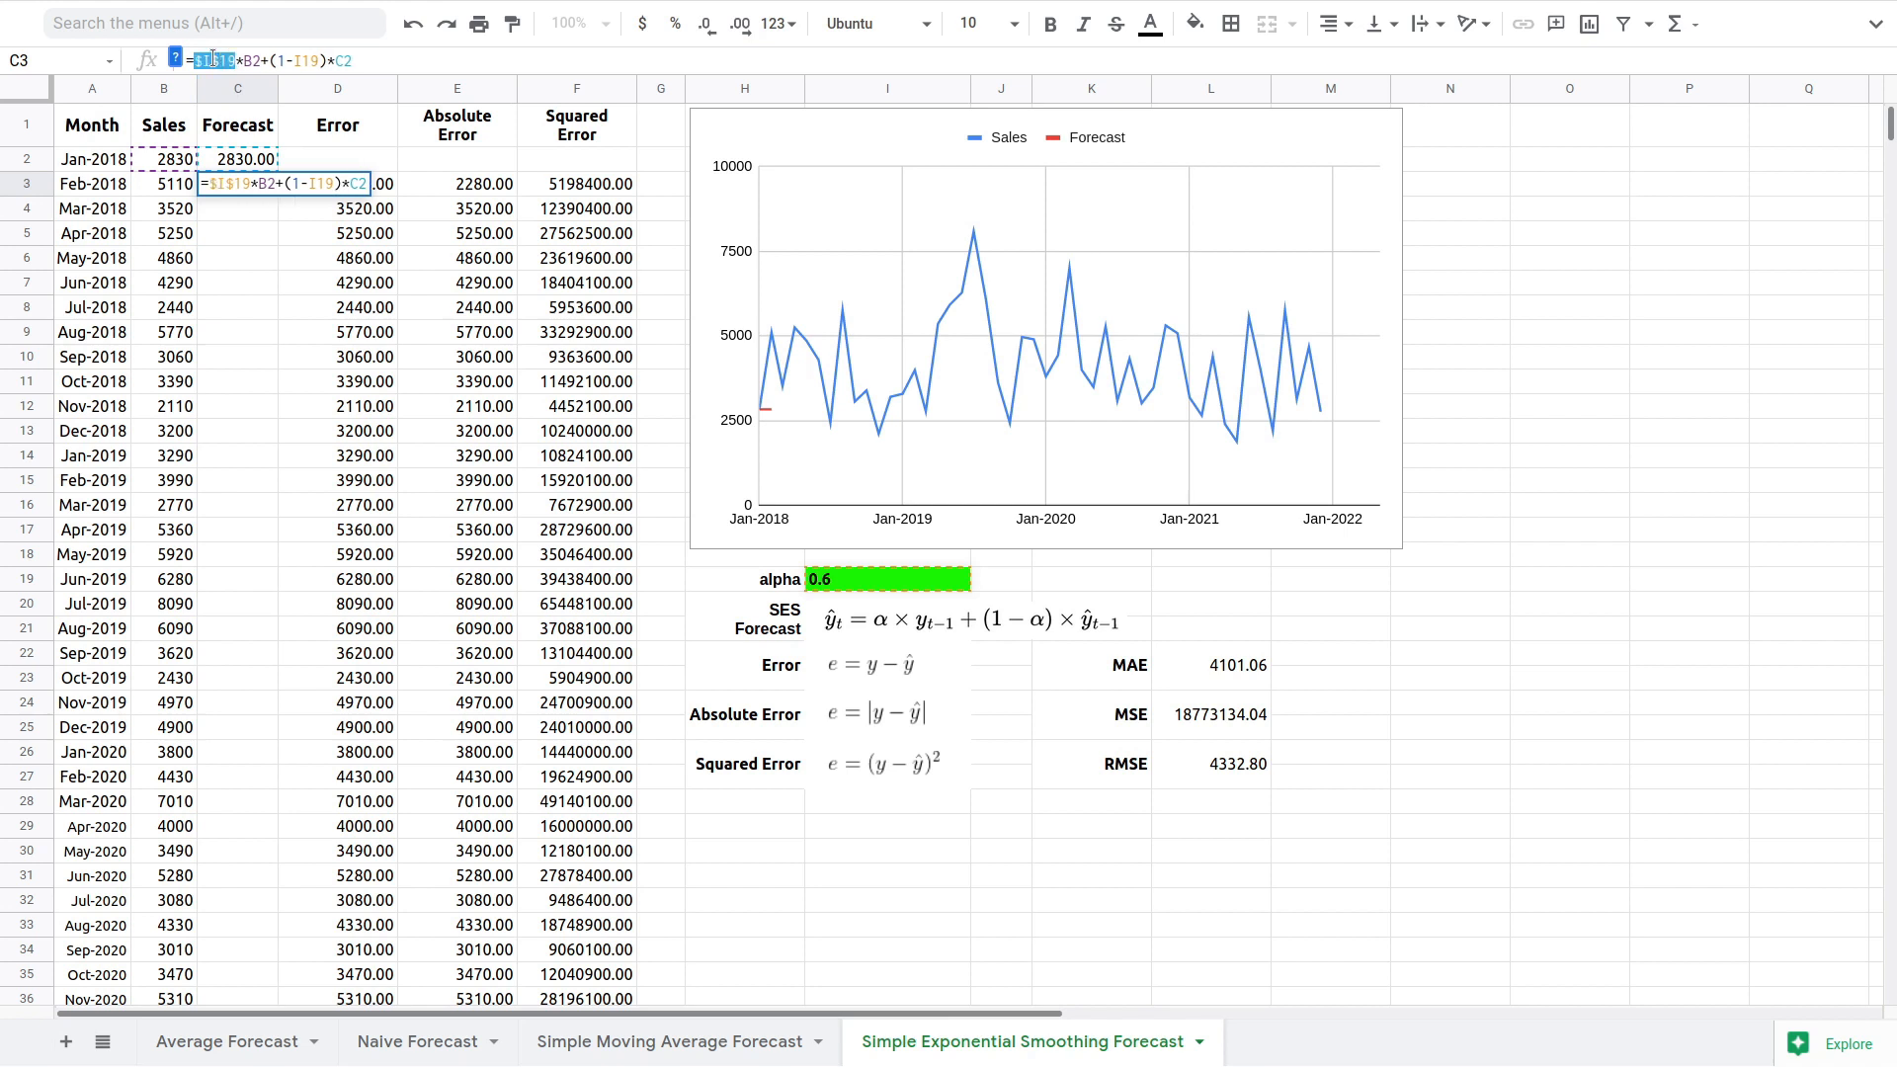
double_click(304, 62)
key("F4")
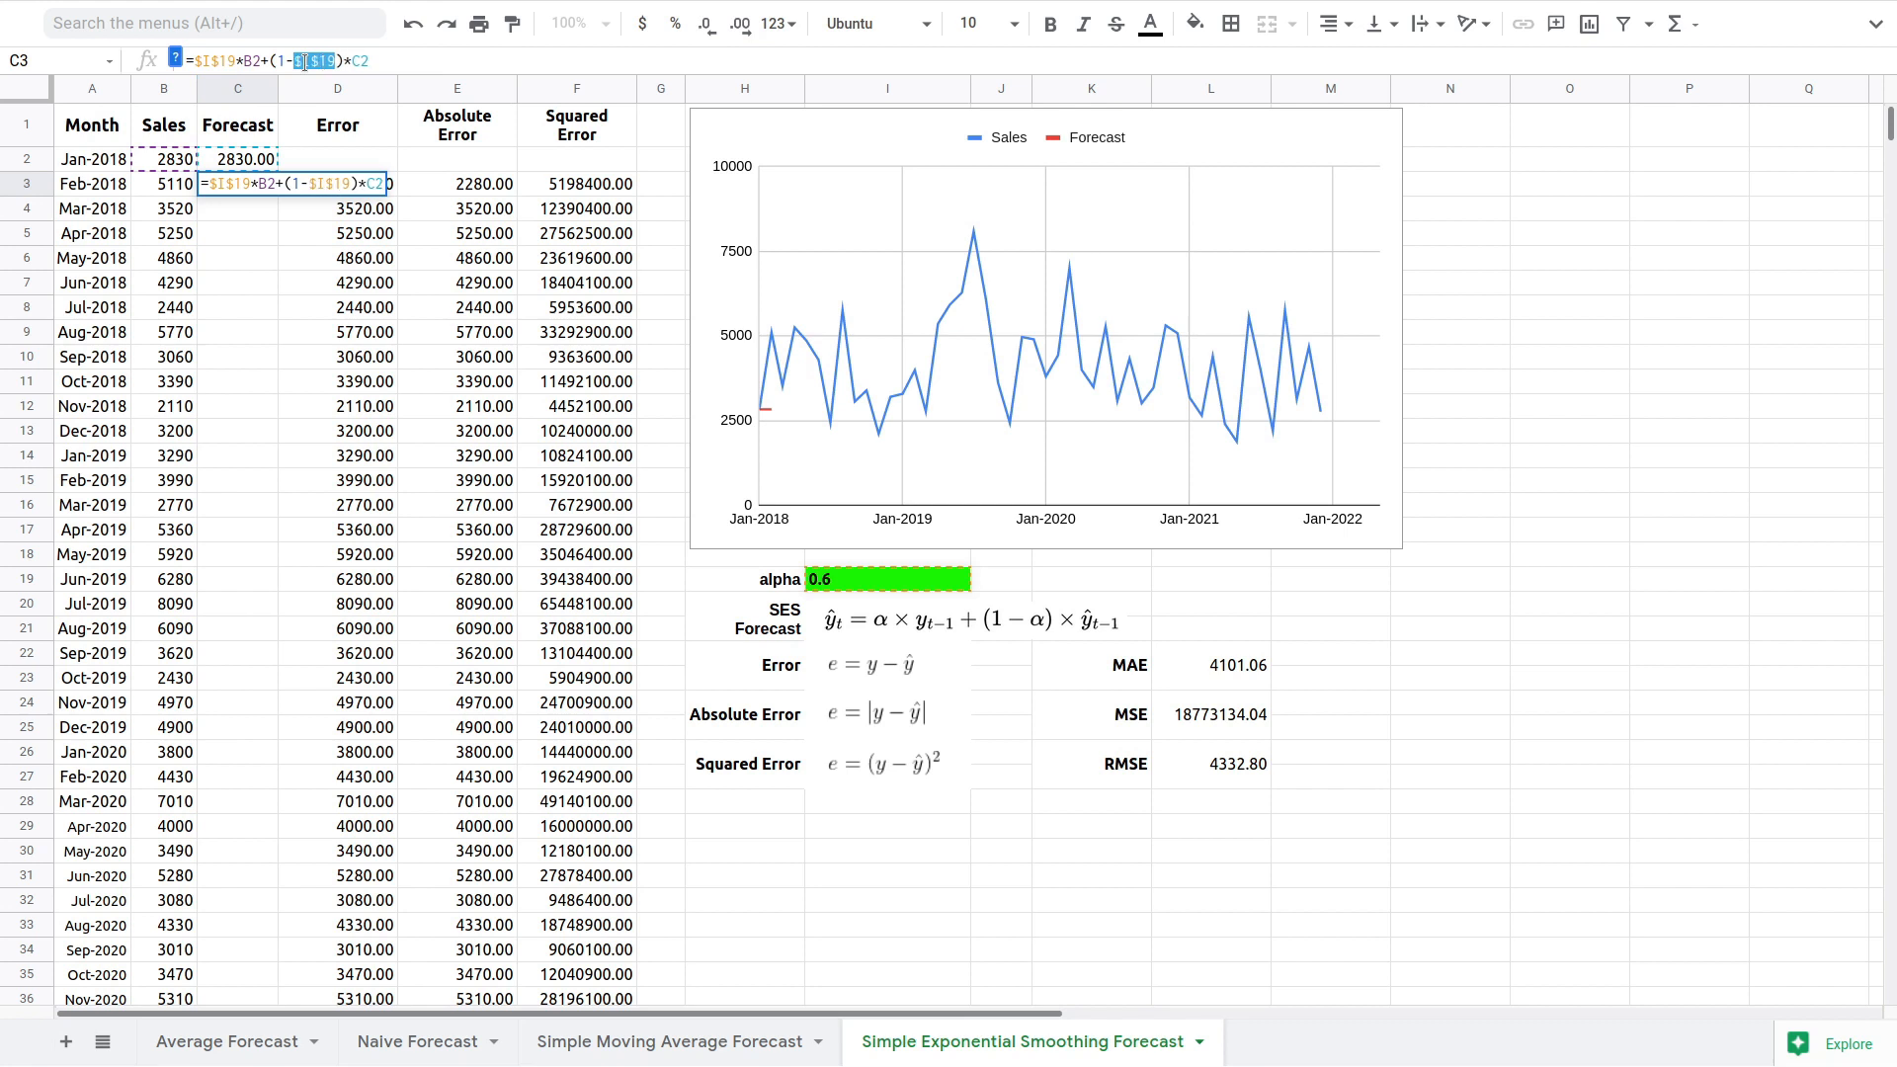
key("Return")
Step: Fill the C3 forecast formula down the Forecast column to Dec-2021 and check several of the copied formulas
left_click(267, 188)
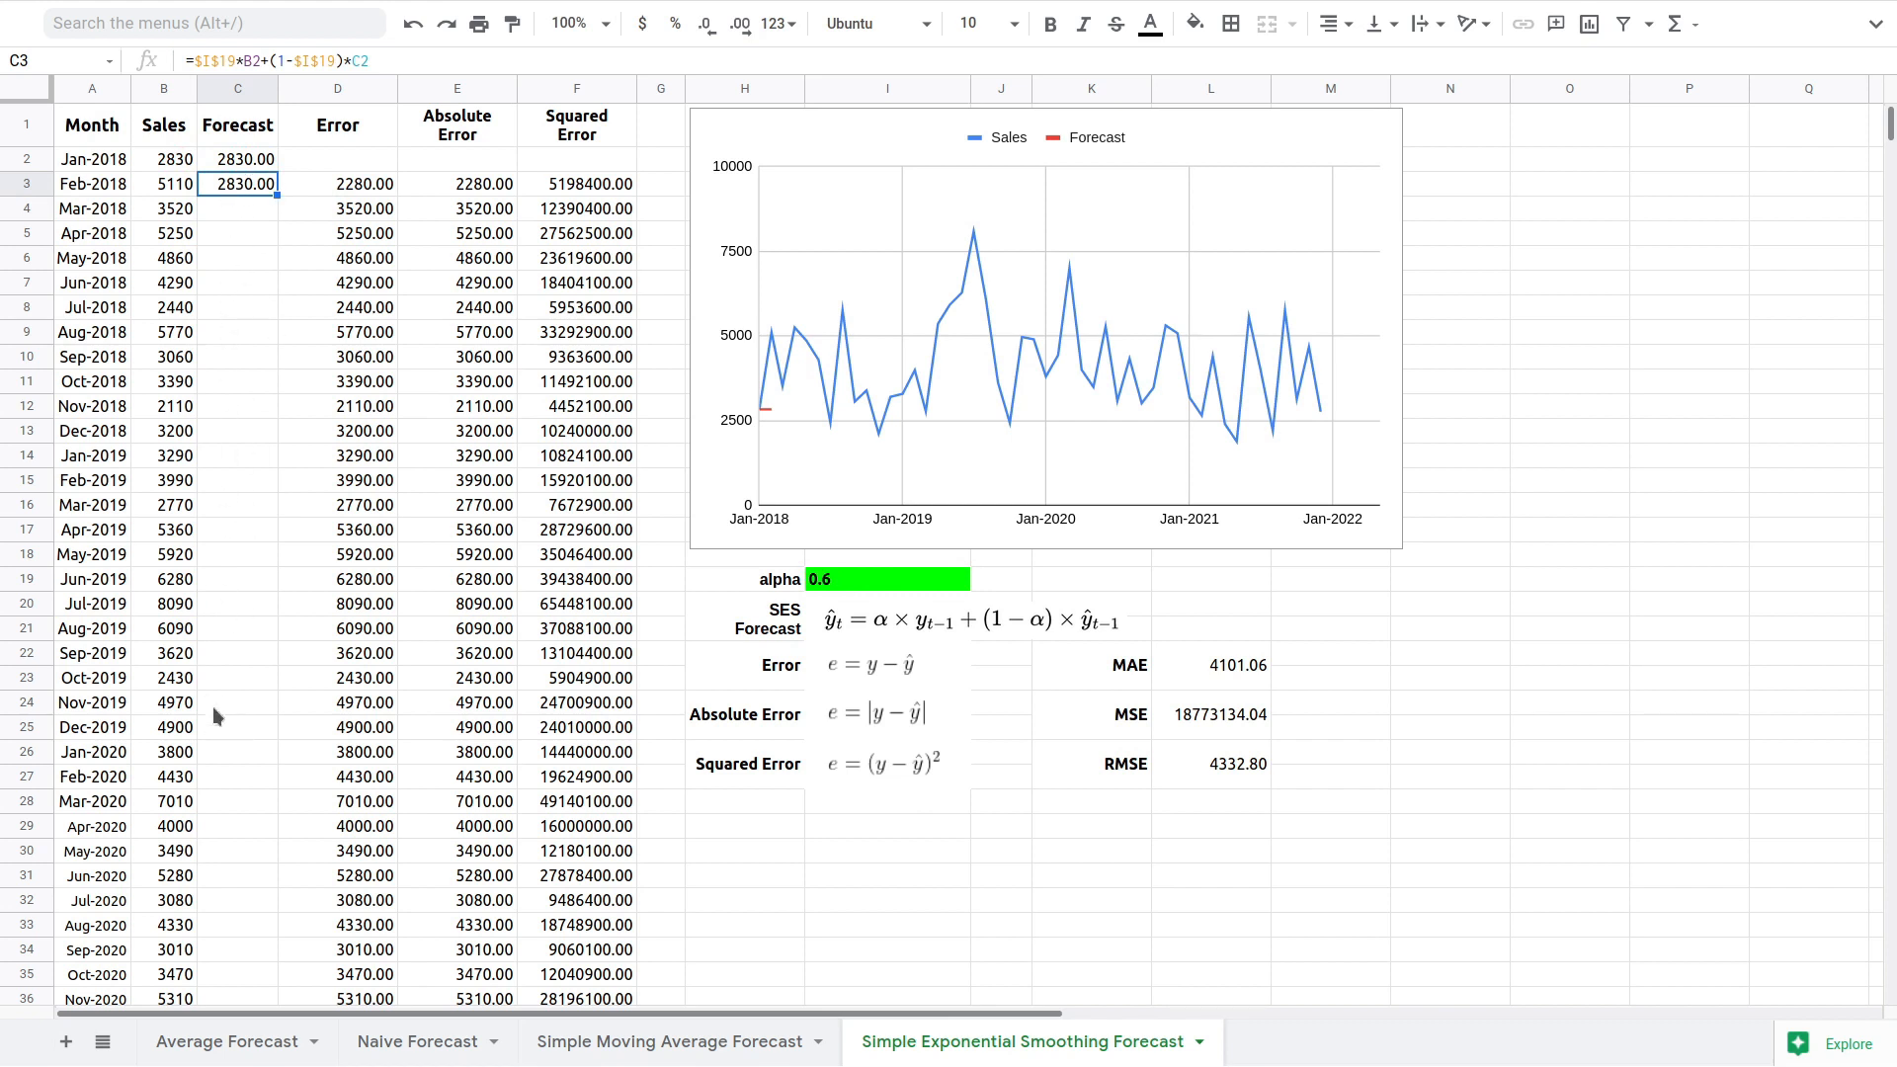
double_click(276, 194)
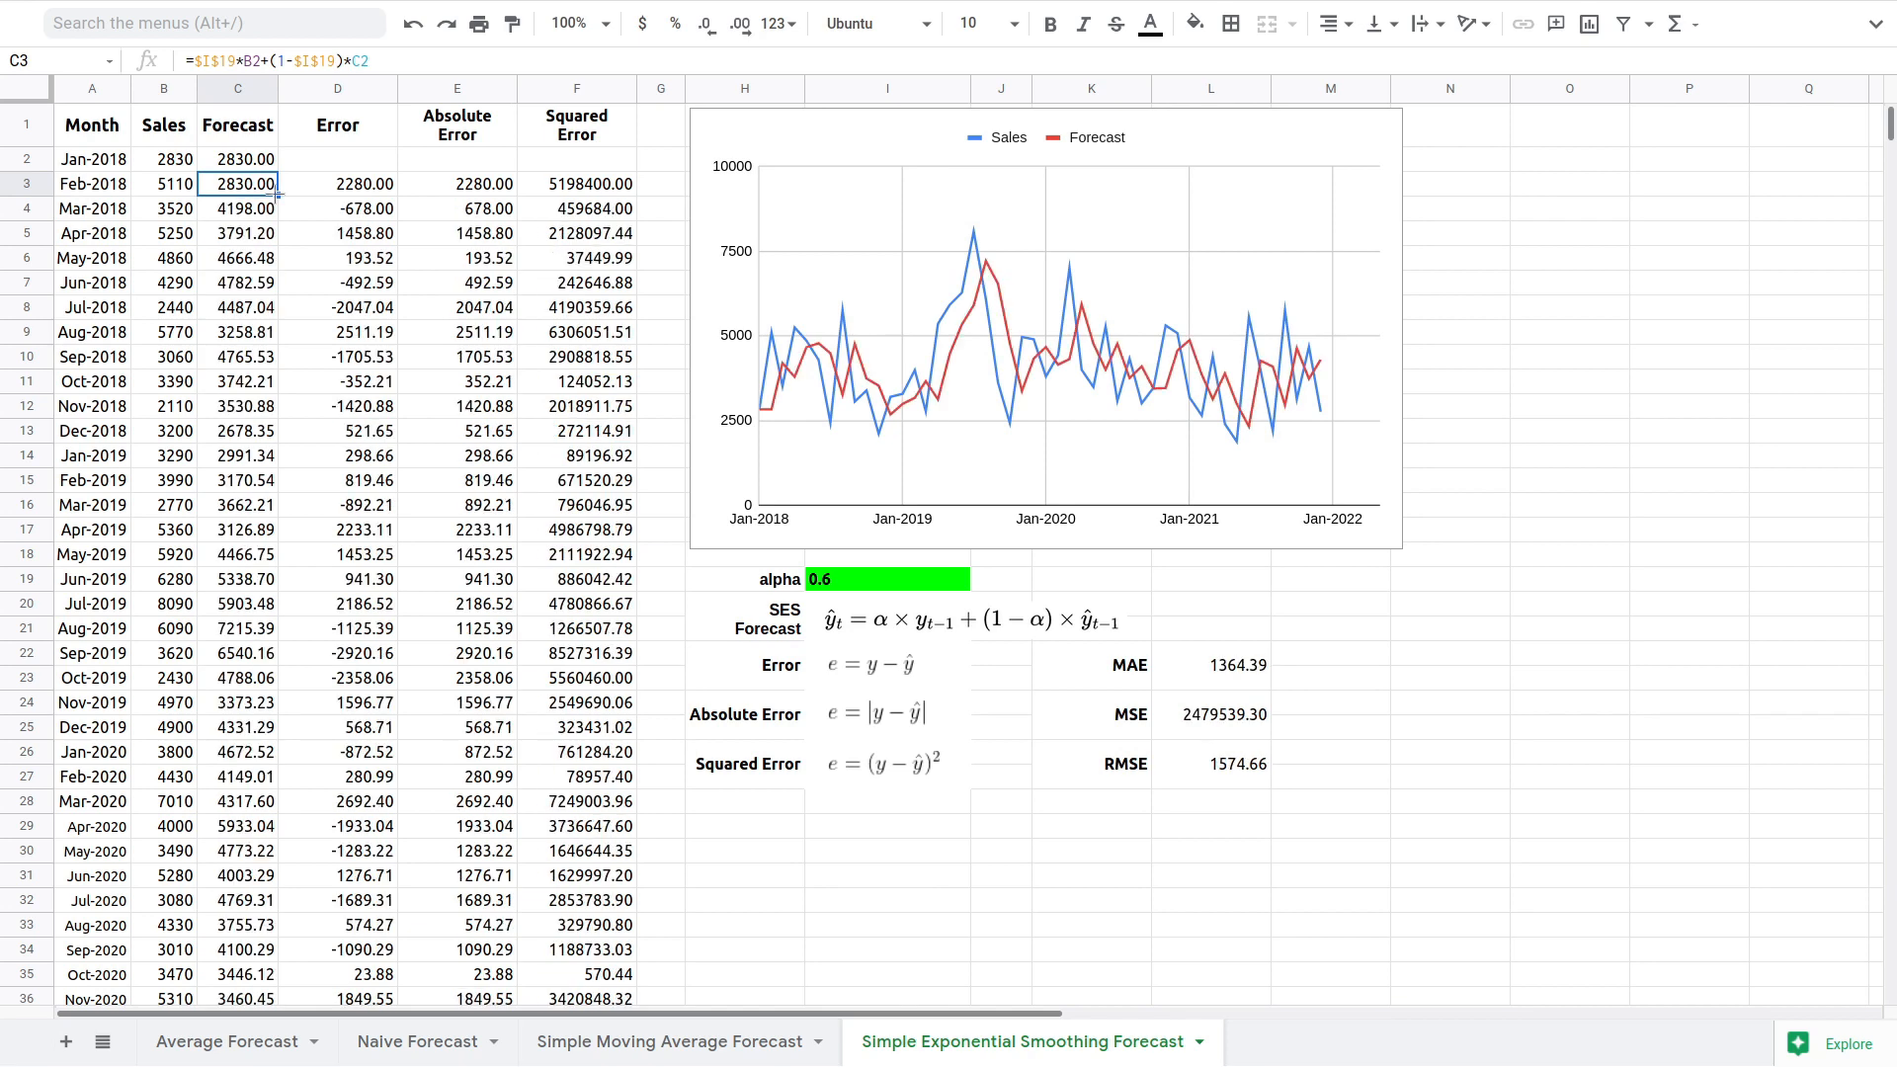
left_click(262, 209)
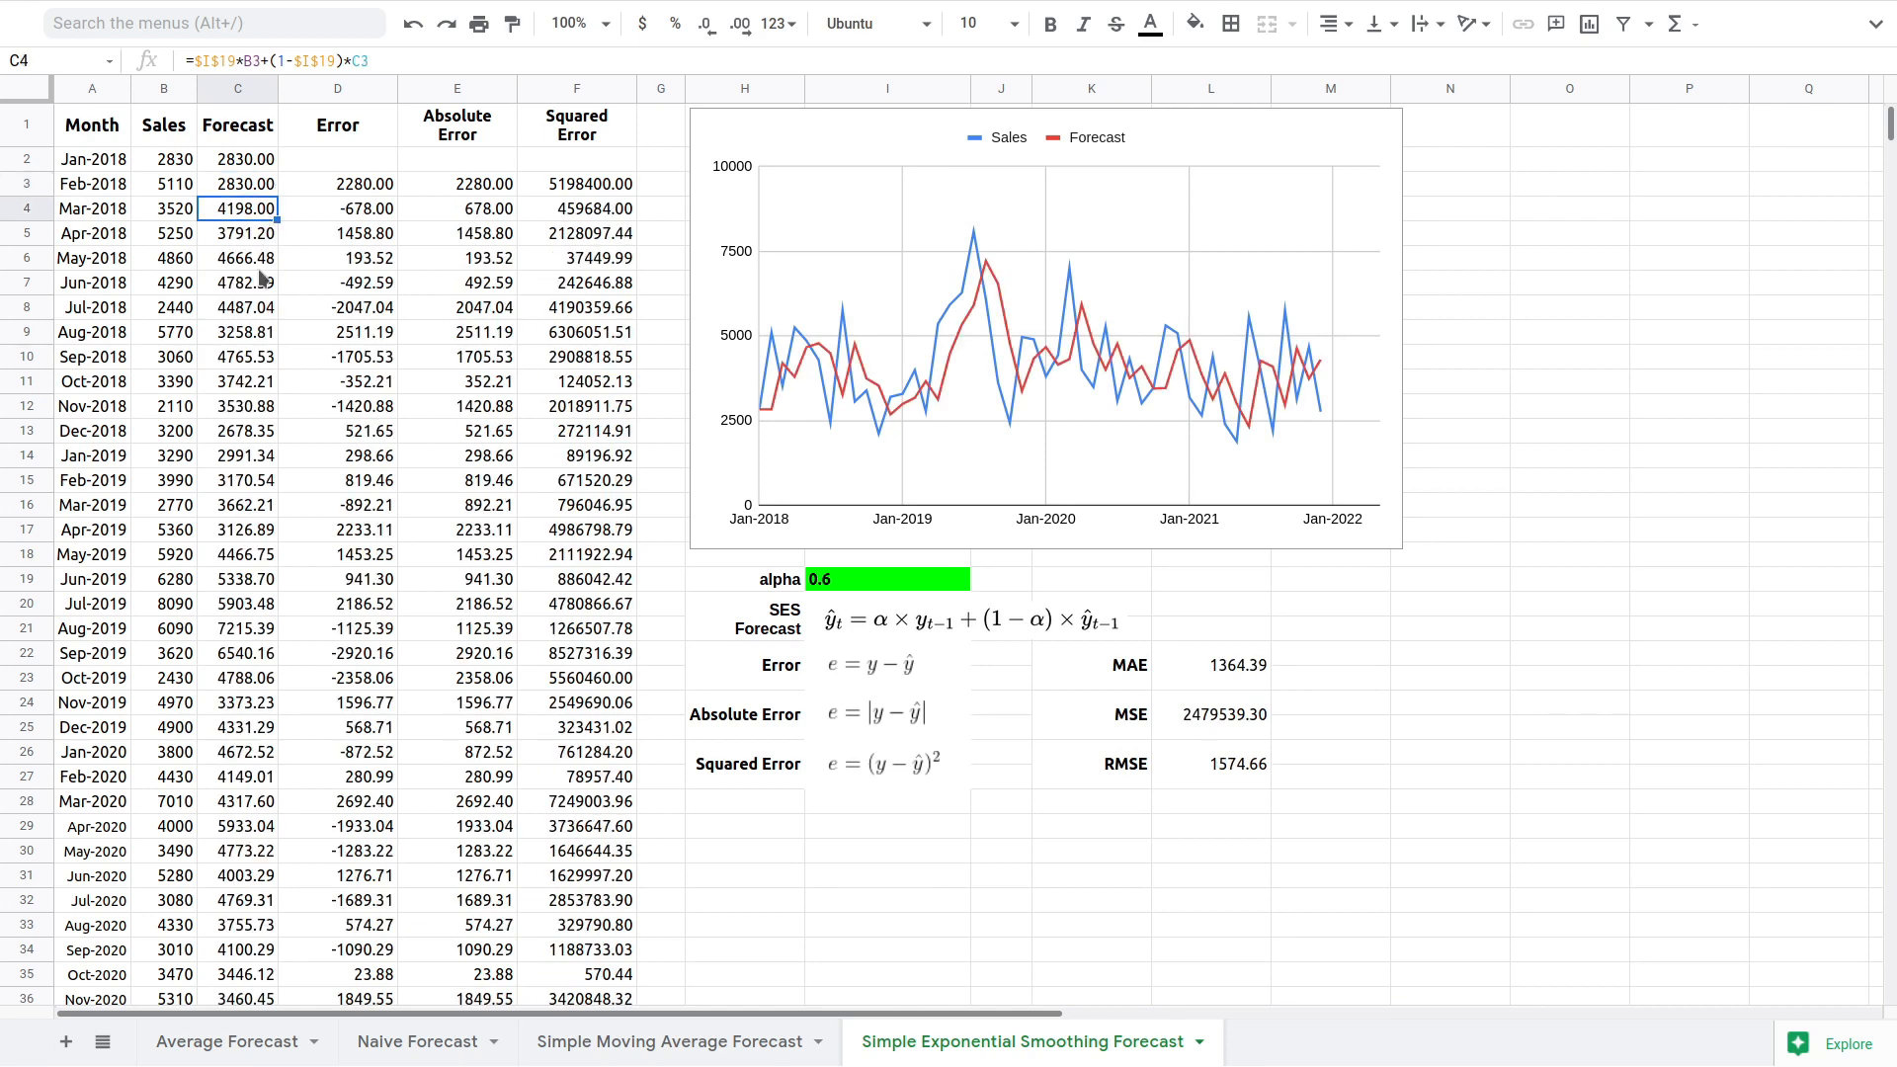
left_click(261, 284)
left_click(248, 430)
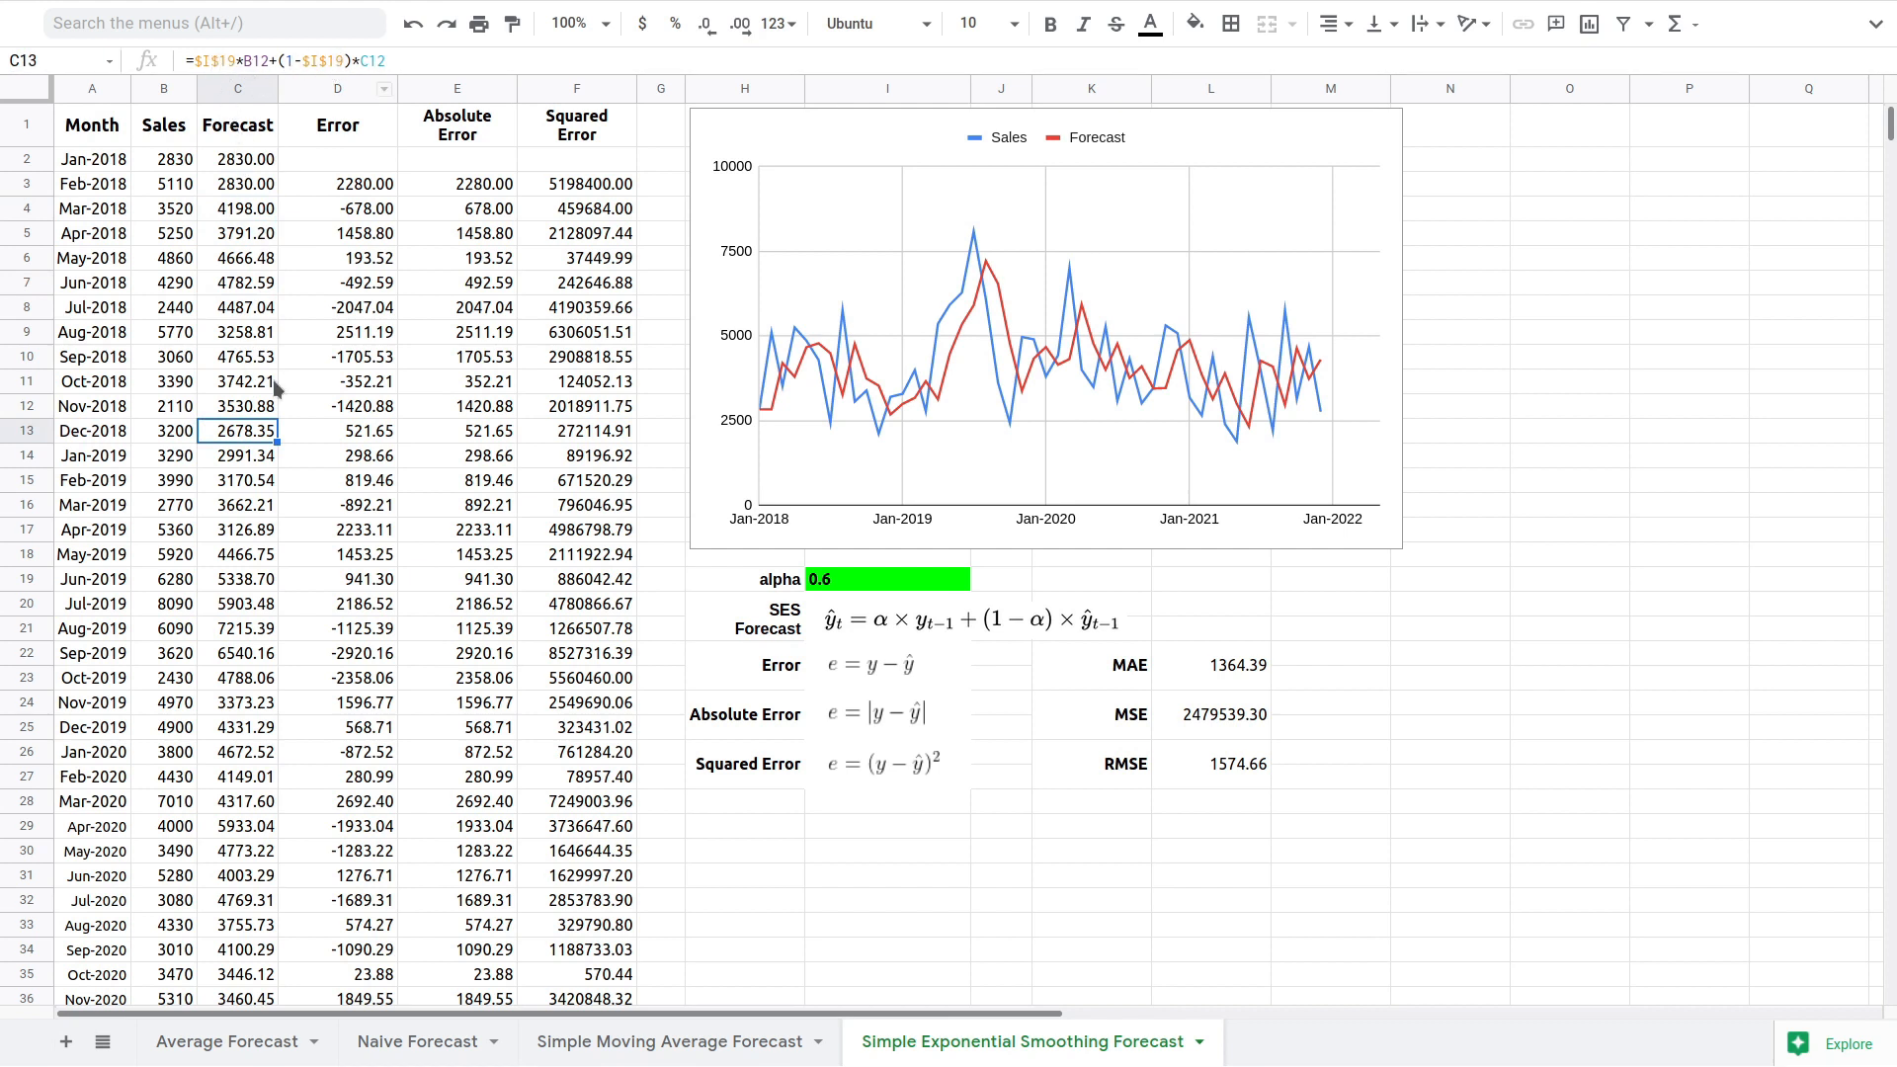
left_click(255, 583)
left_click(246, 657)
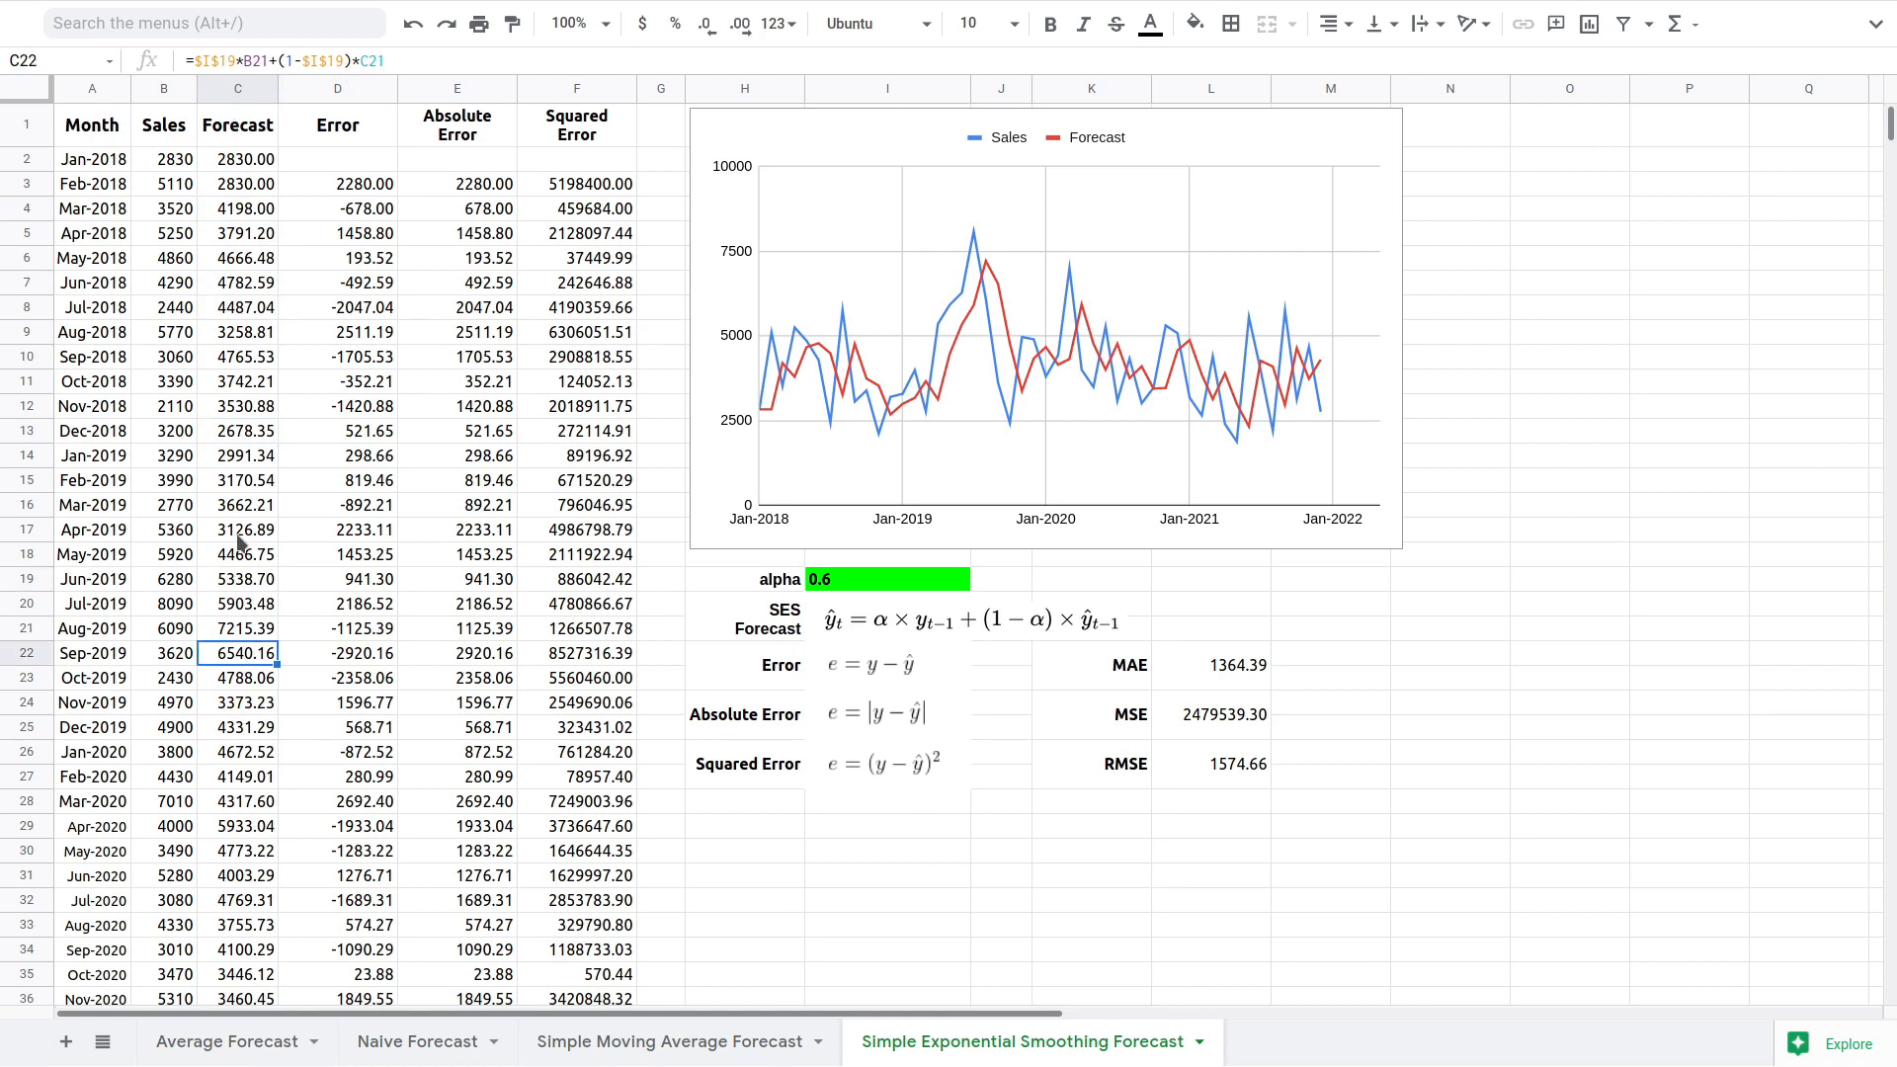
Step: Extend the forecast formula from C49 to Jan-2022 in C50 and check which cells it references
scroll(238, 542, "down", 9)
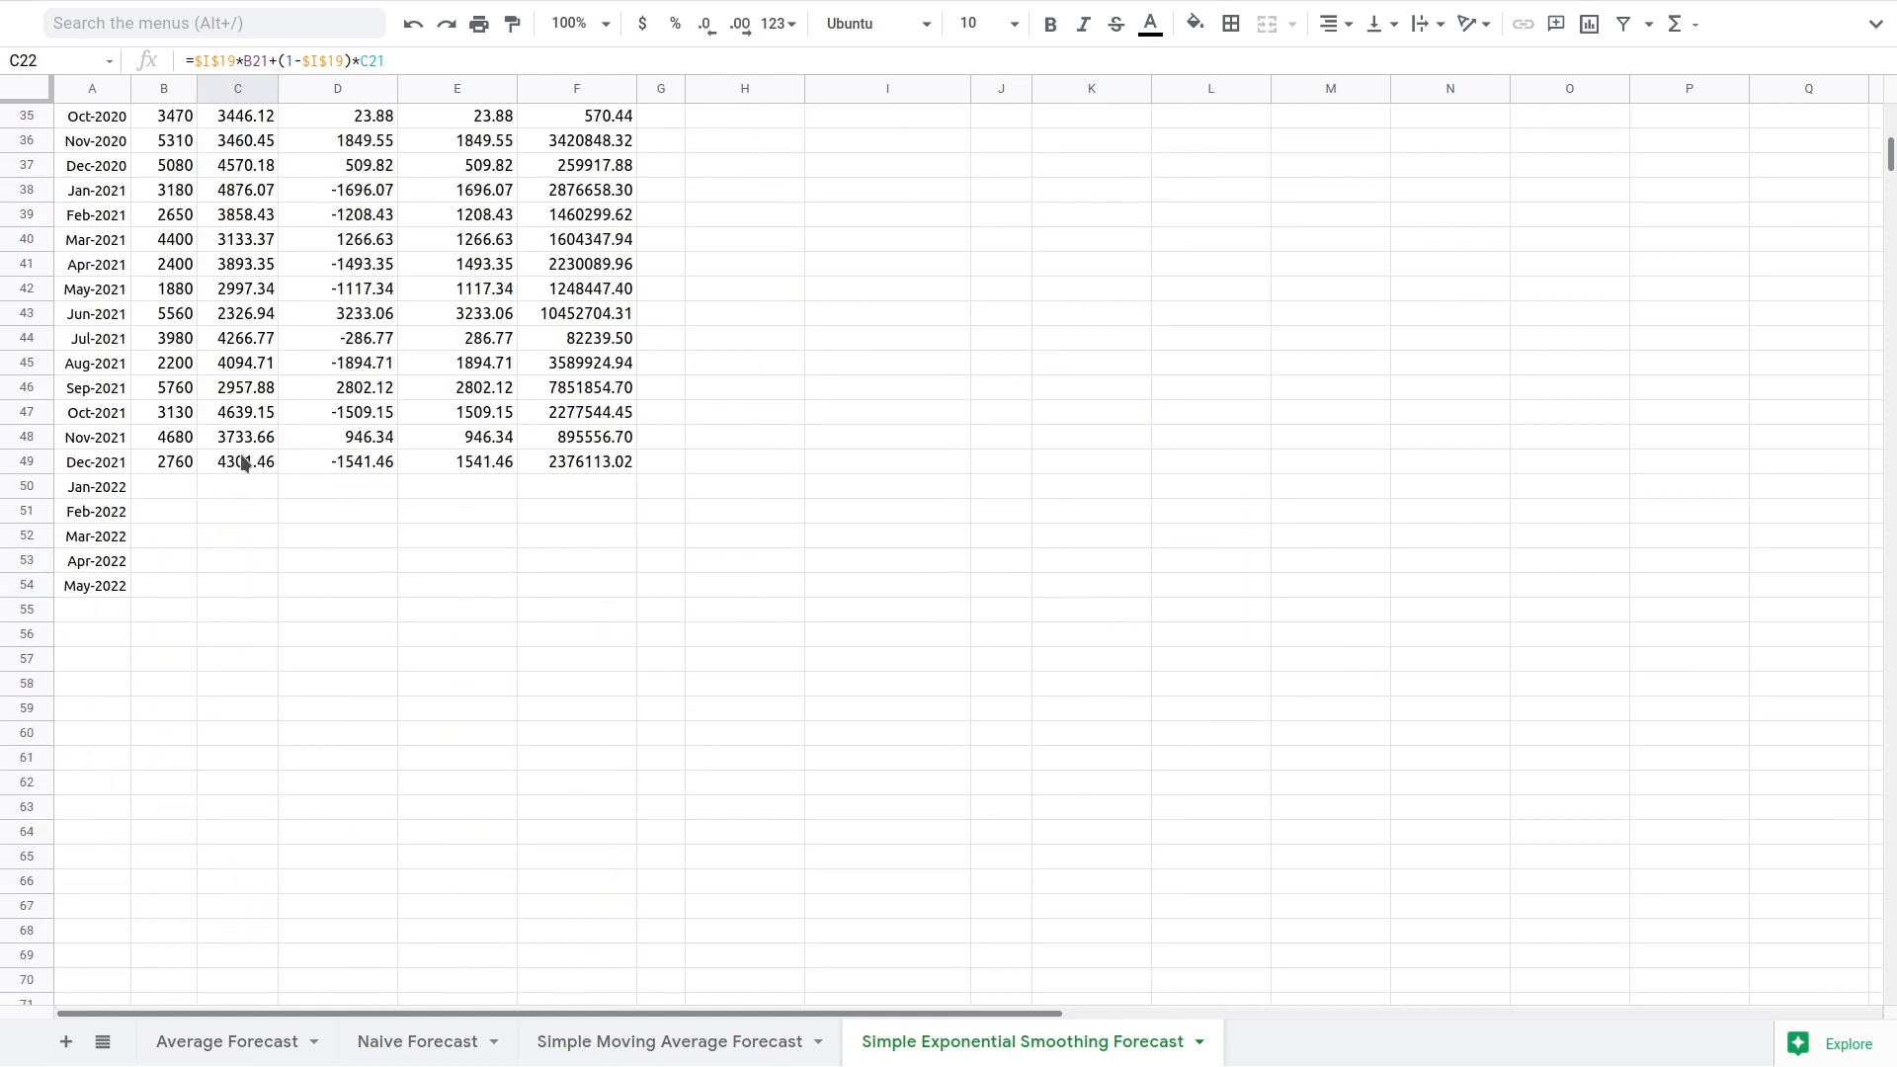
left_click(243, 463)
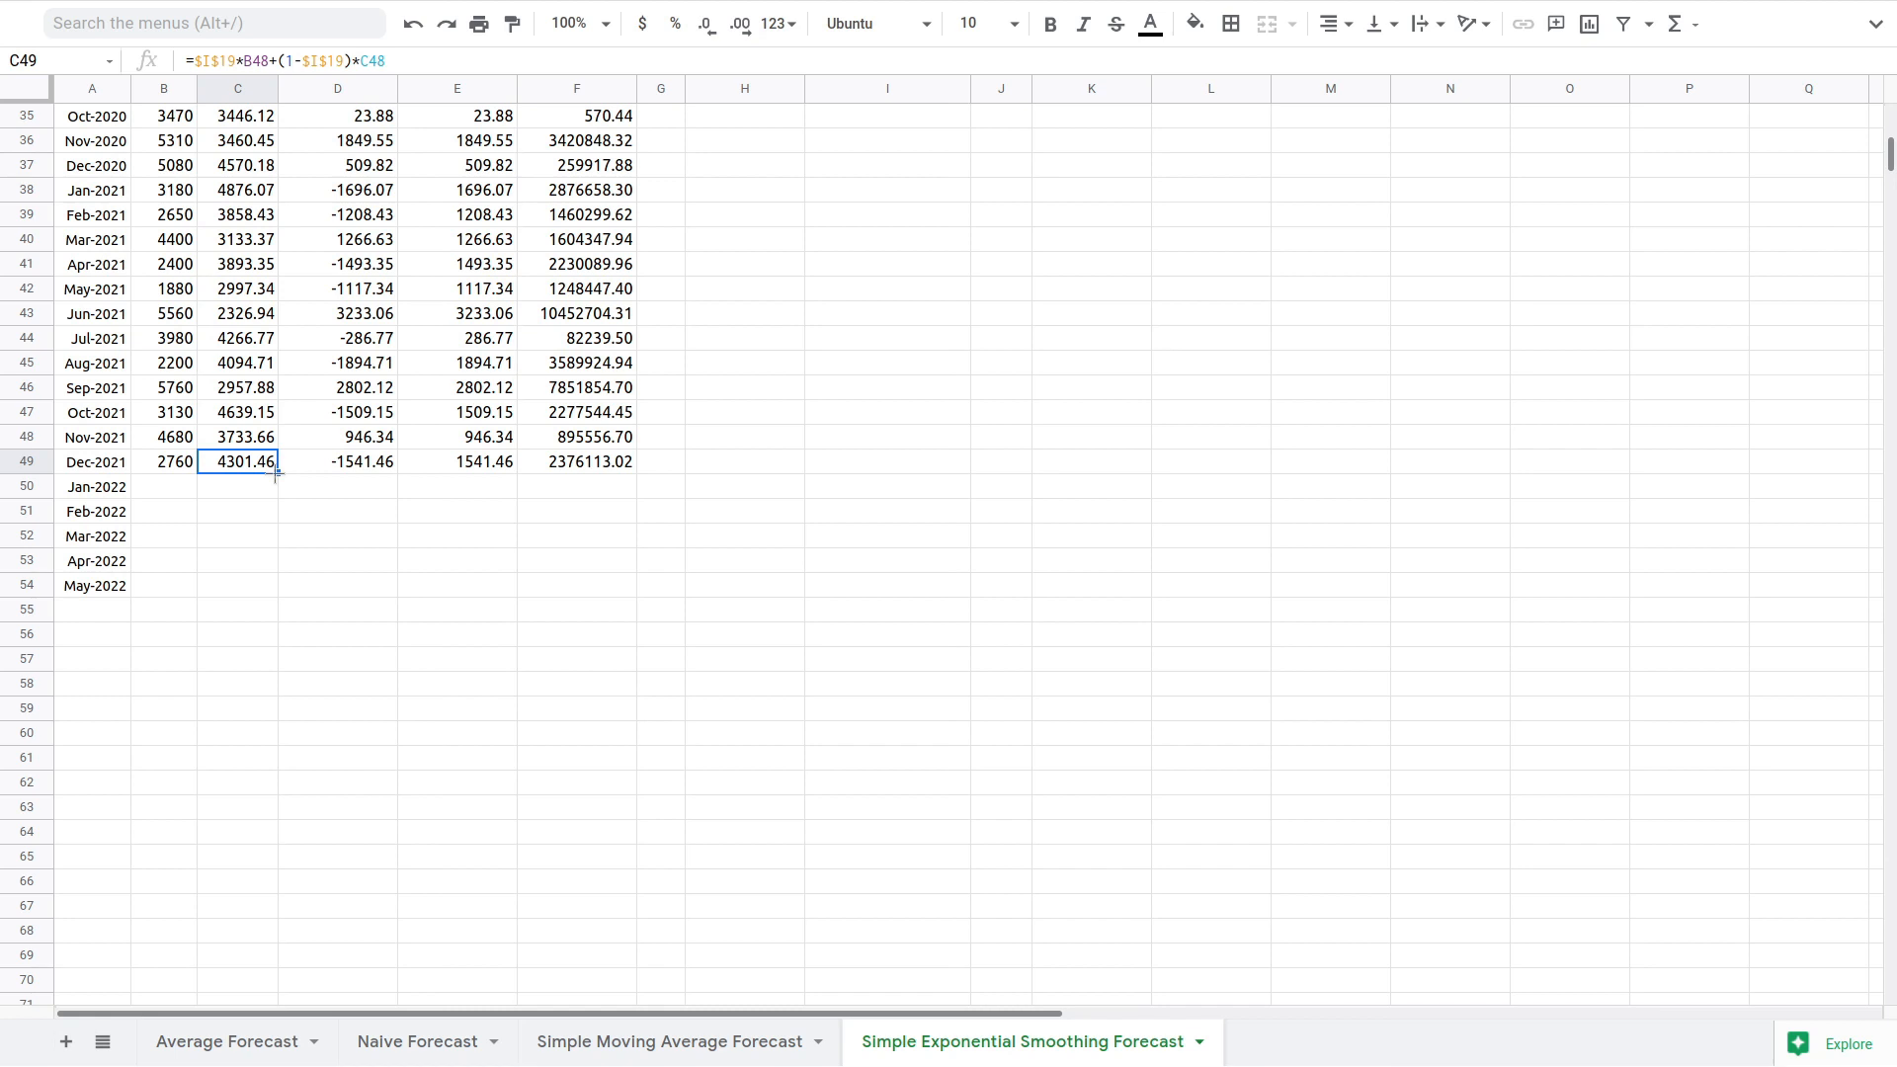
left_click_drag(274, 491, 272, 490)
left_click(257, 484)
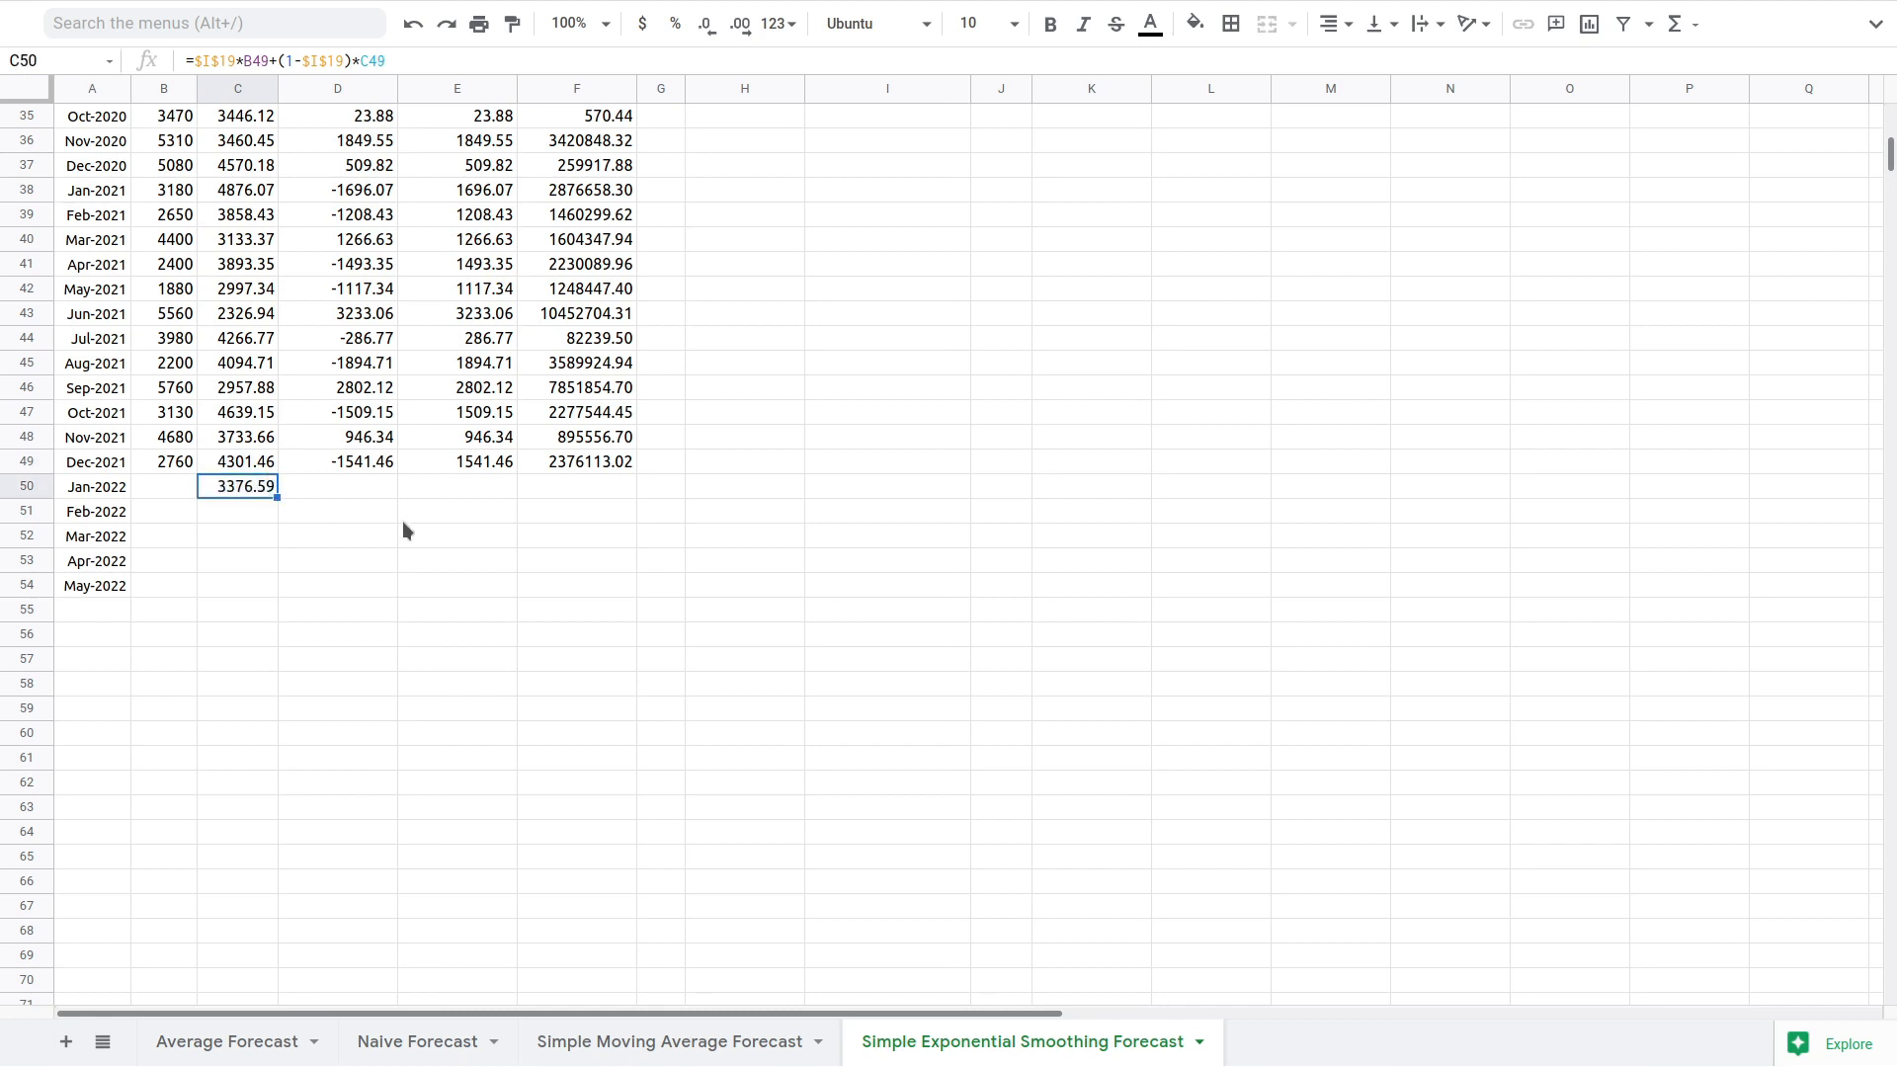
left_click(296, 62)
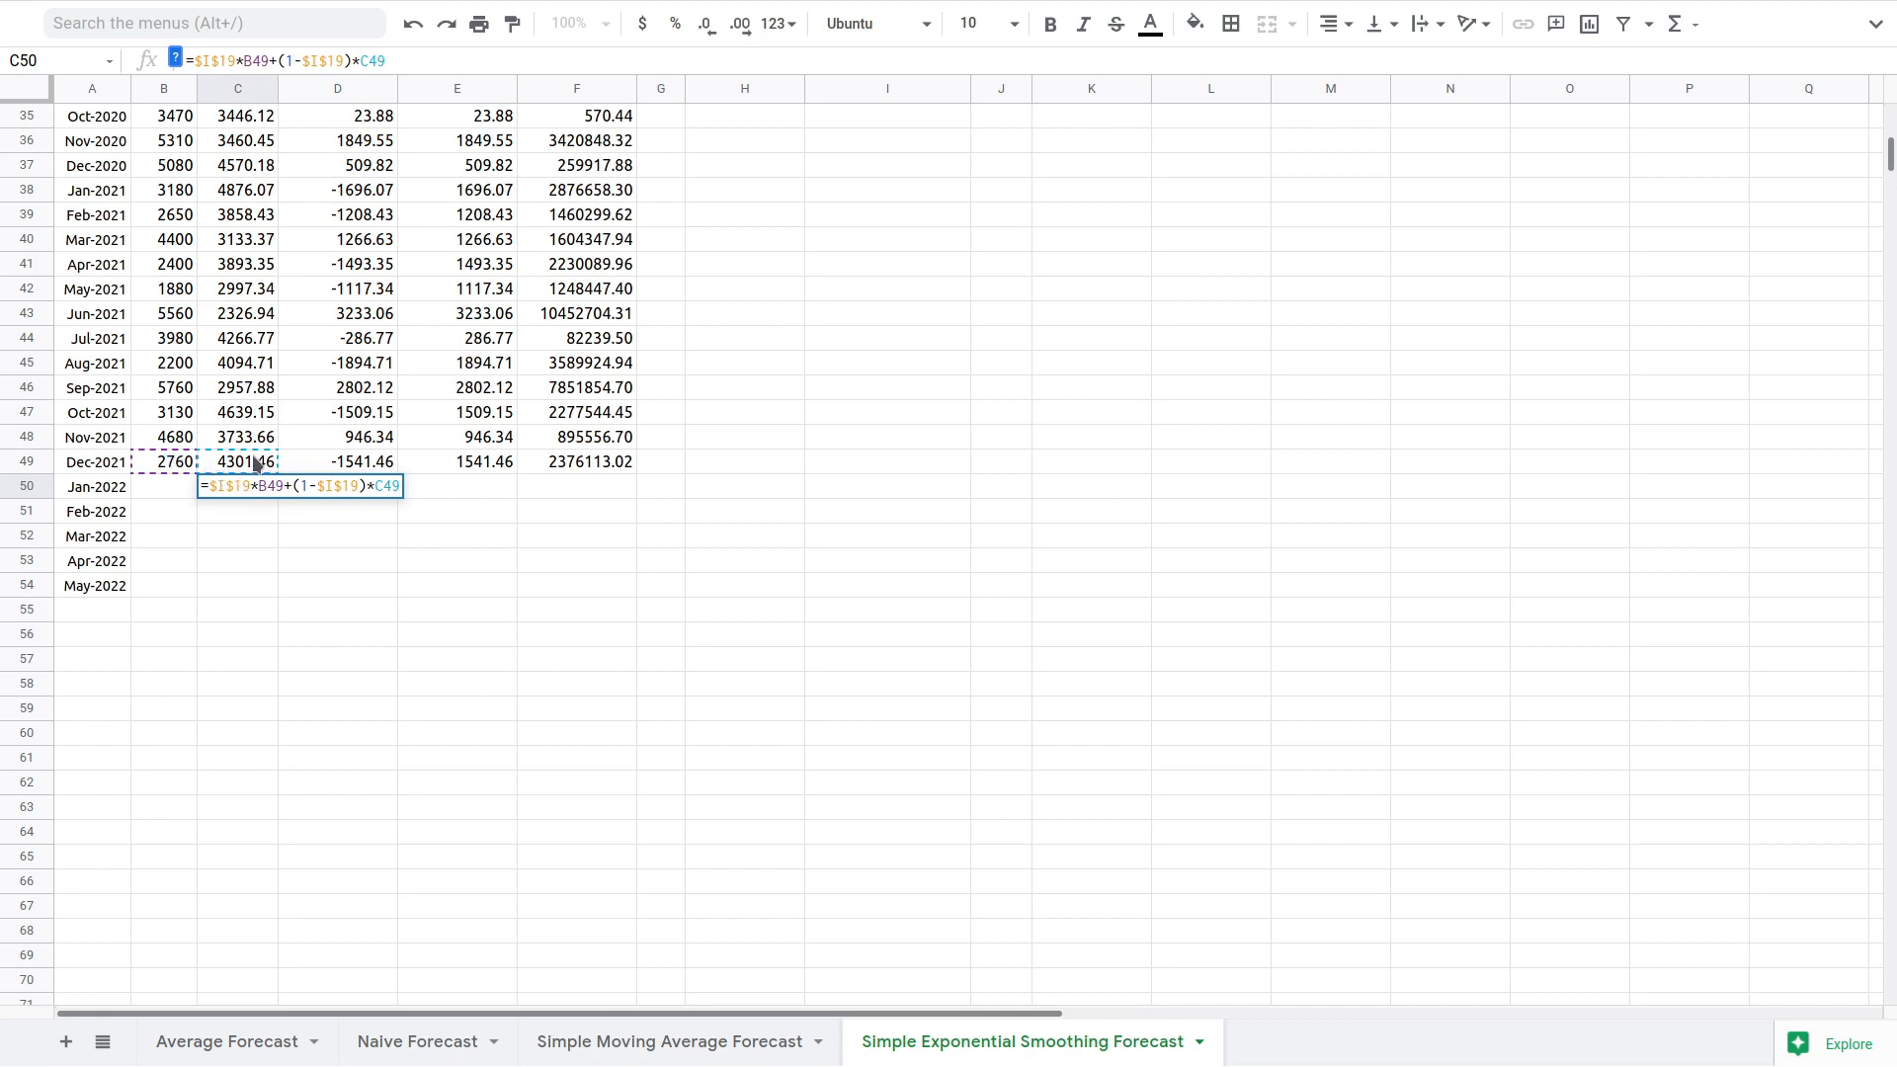
key("Escape")
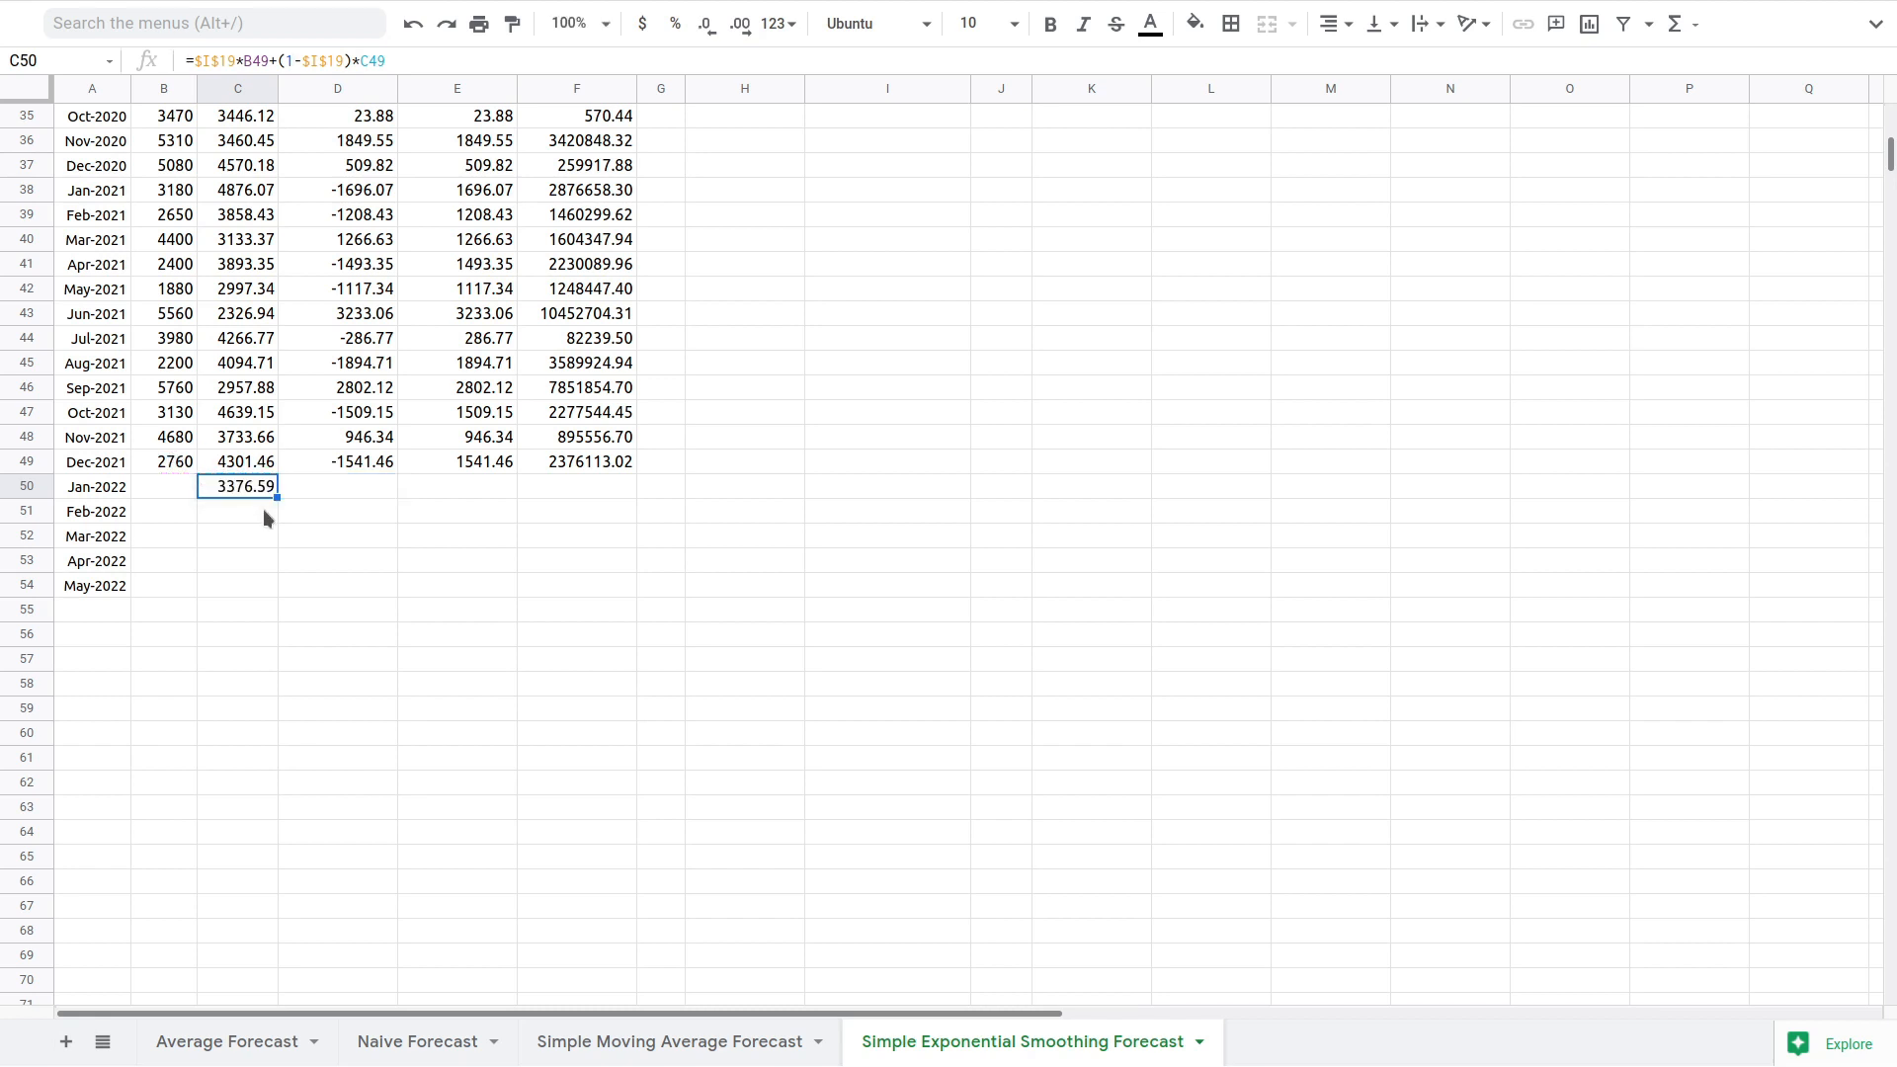
Step: Extend the forecast formula from C50 to Feb-2022 in C51 and inspect its sales and forecast references
left_click_drag(277, 498, 282, 528)
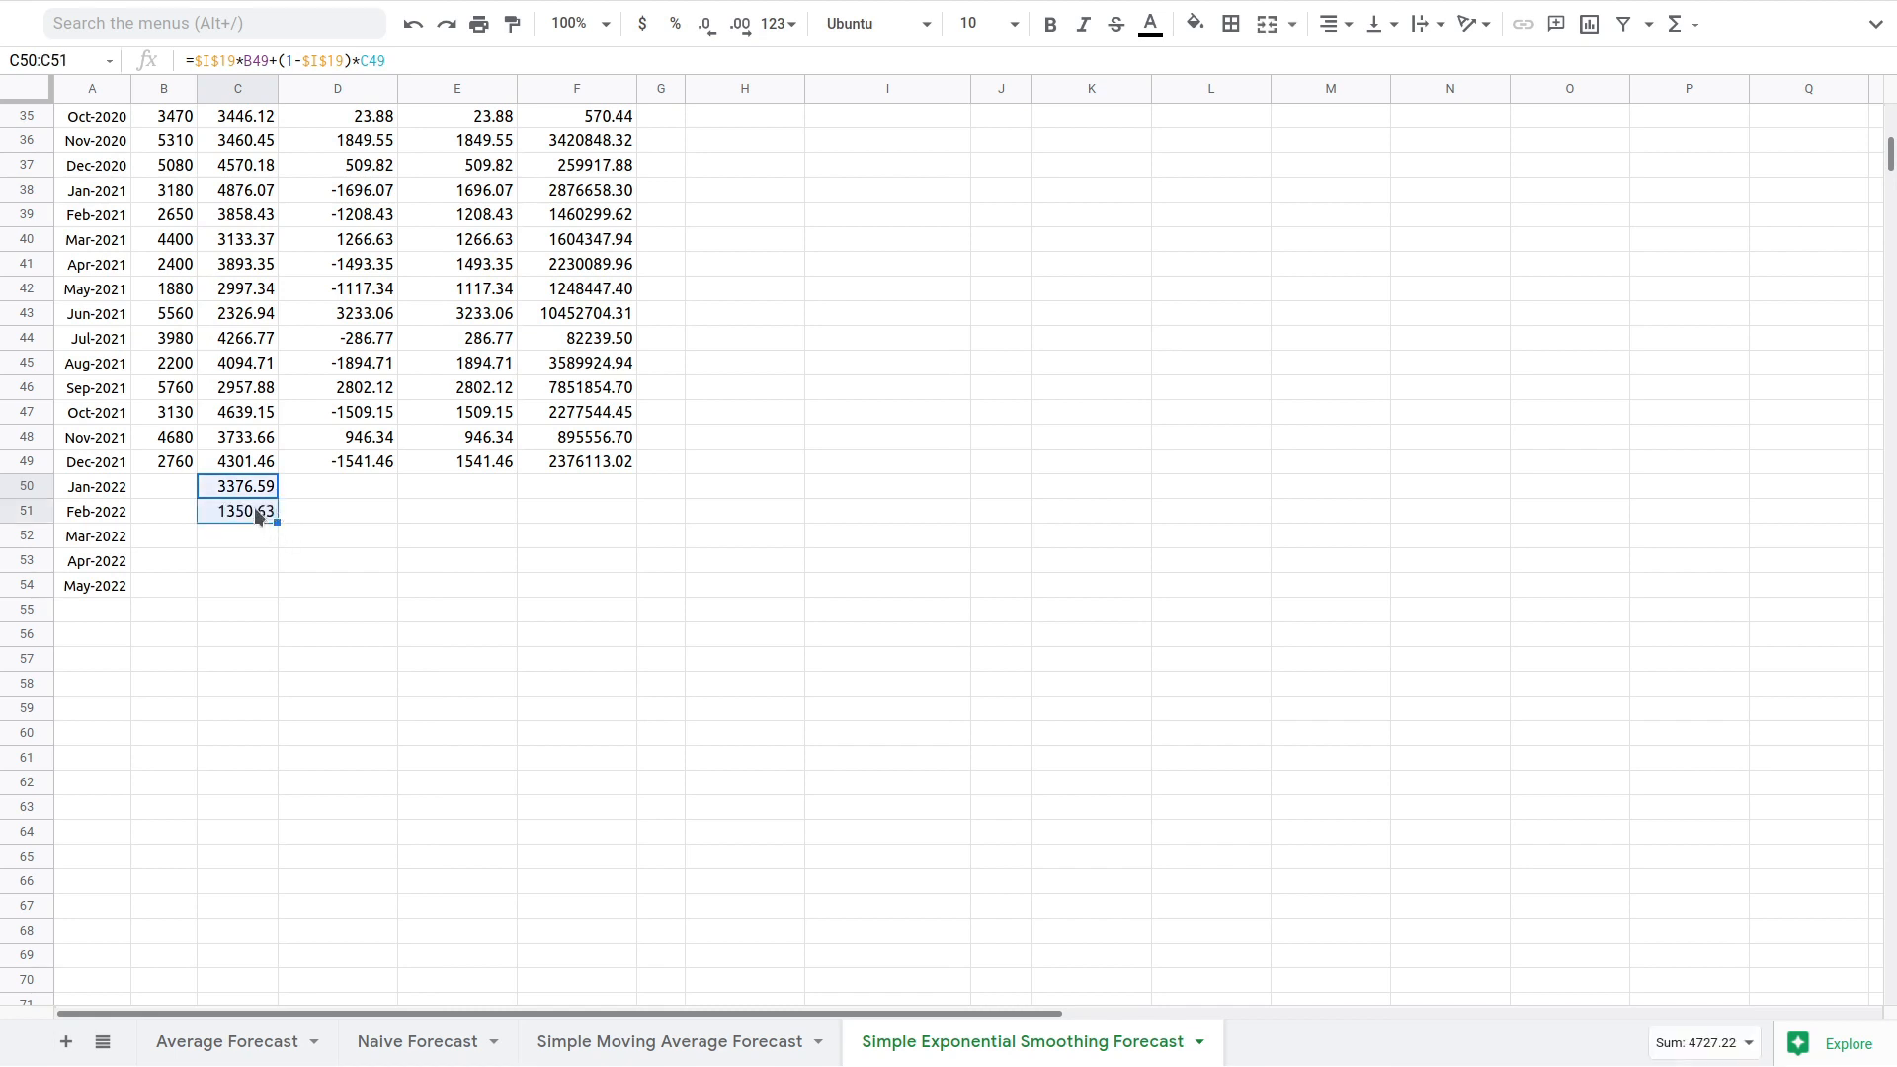
left_click(255, 512)
left_click(260, 61)
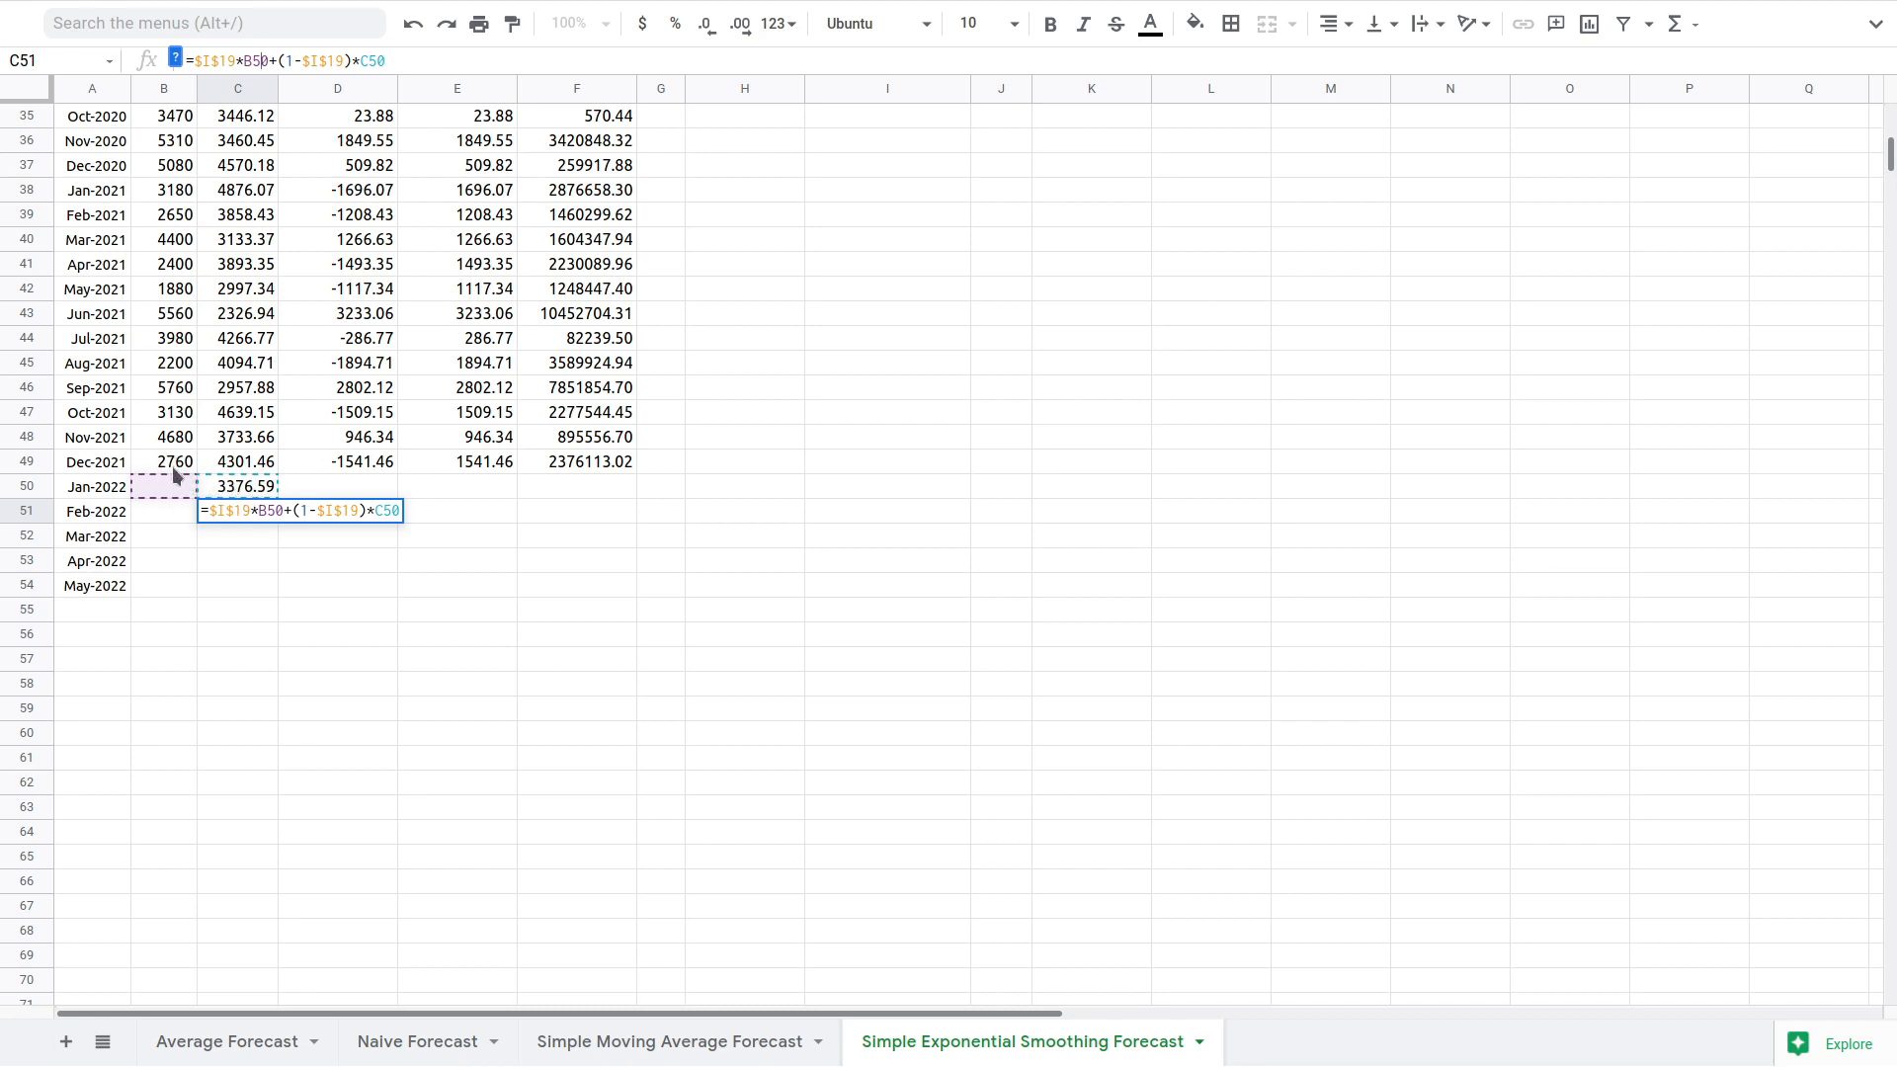
key("Return")
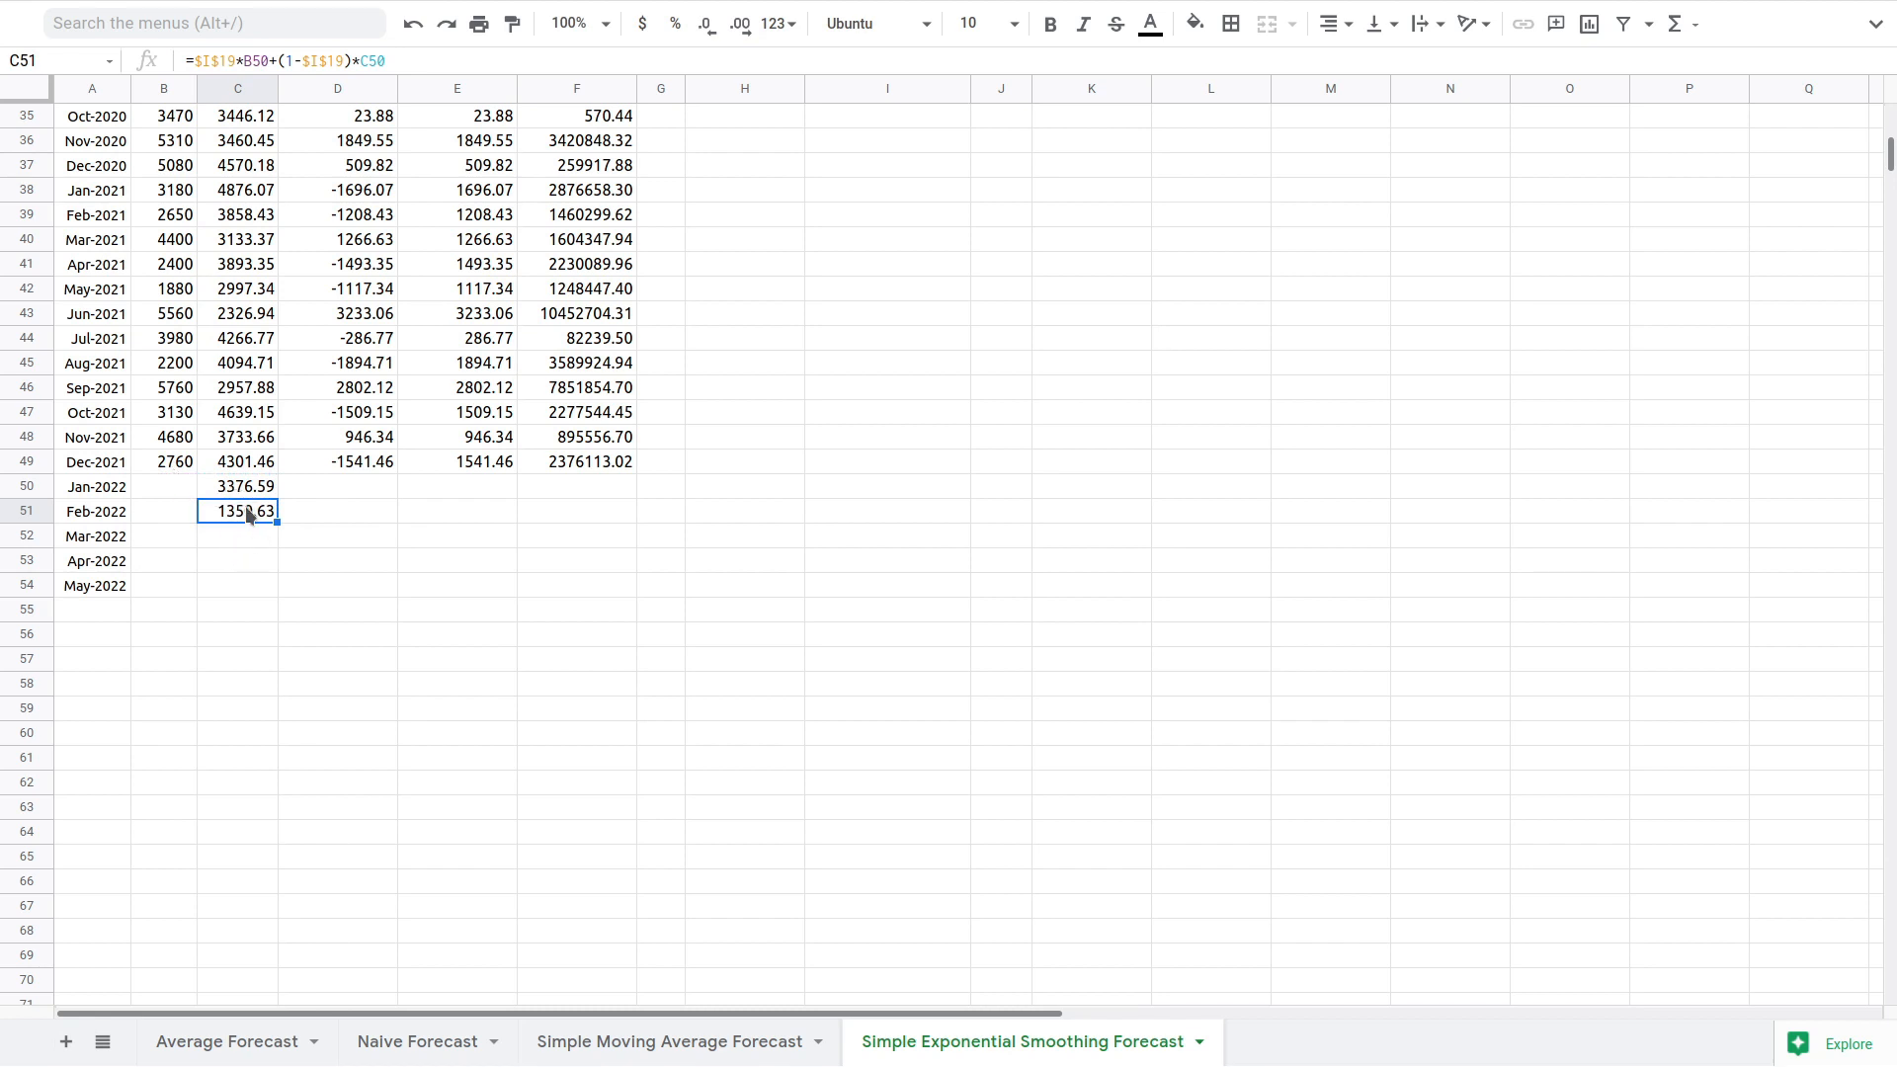
Step: Clear the Feb-2022 forecast formula in C51 and replace it with a reference to the Jan-2022 forecast, =C50
key("Delete")
left_click(287, 589)
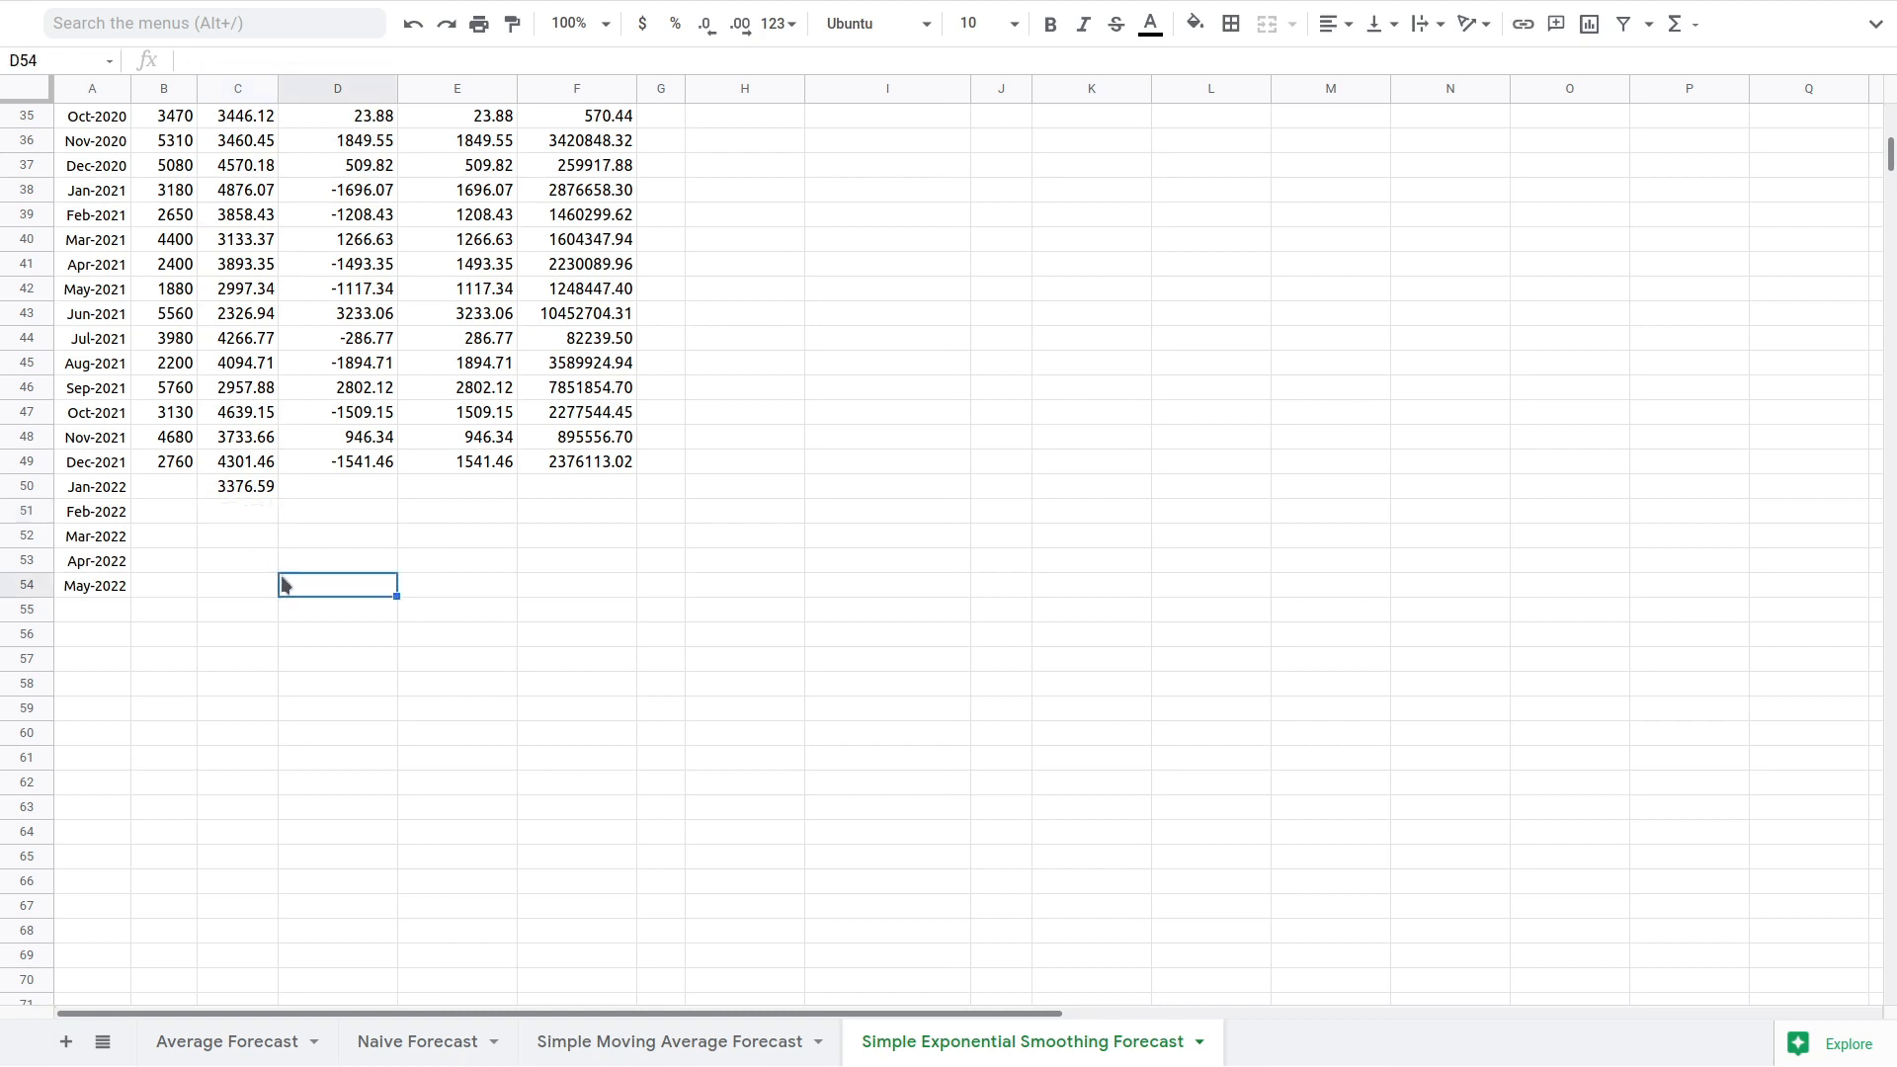
left_click(246, 506)
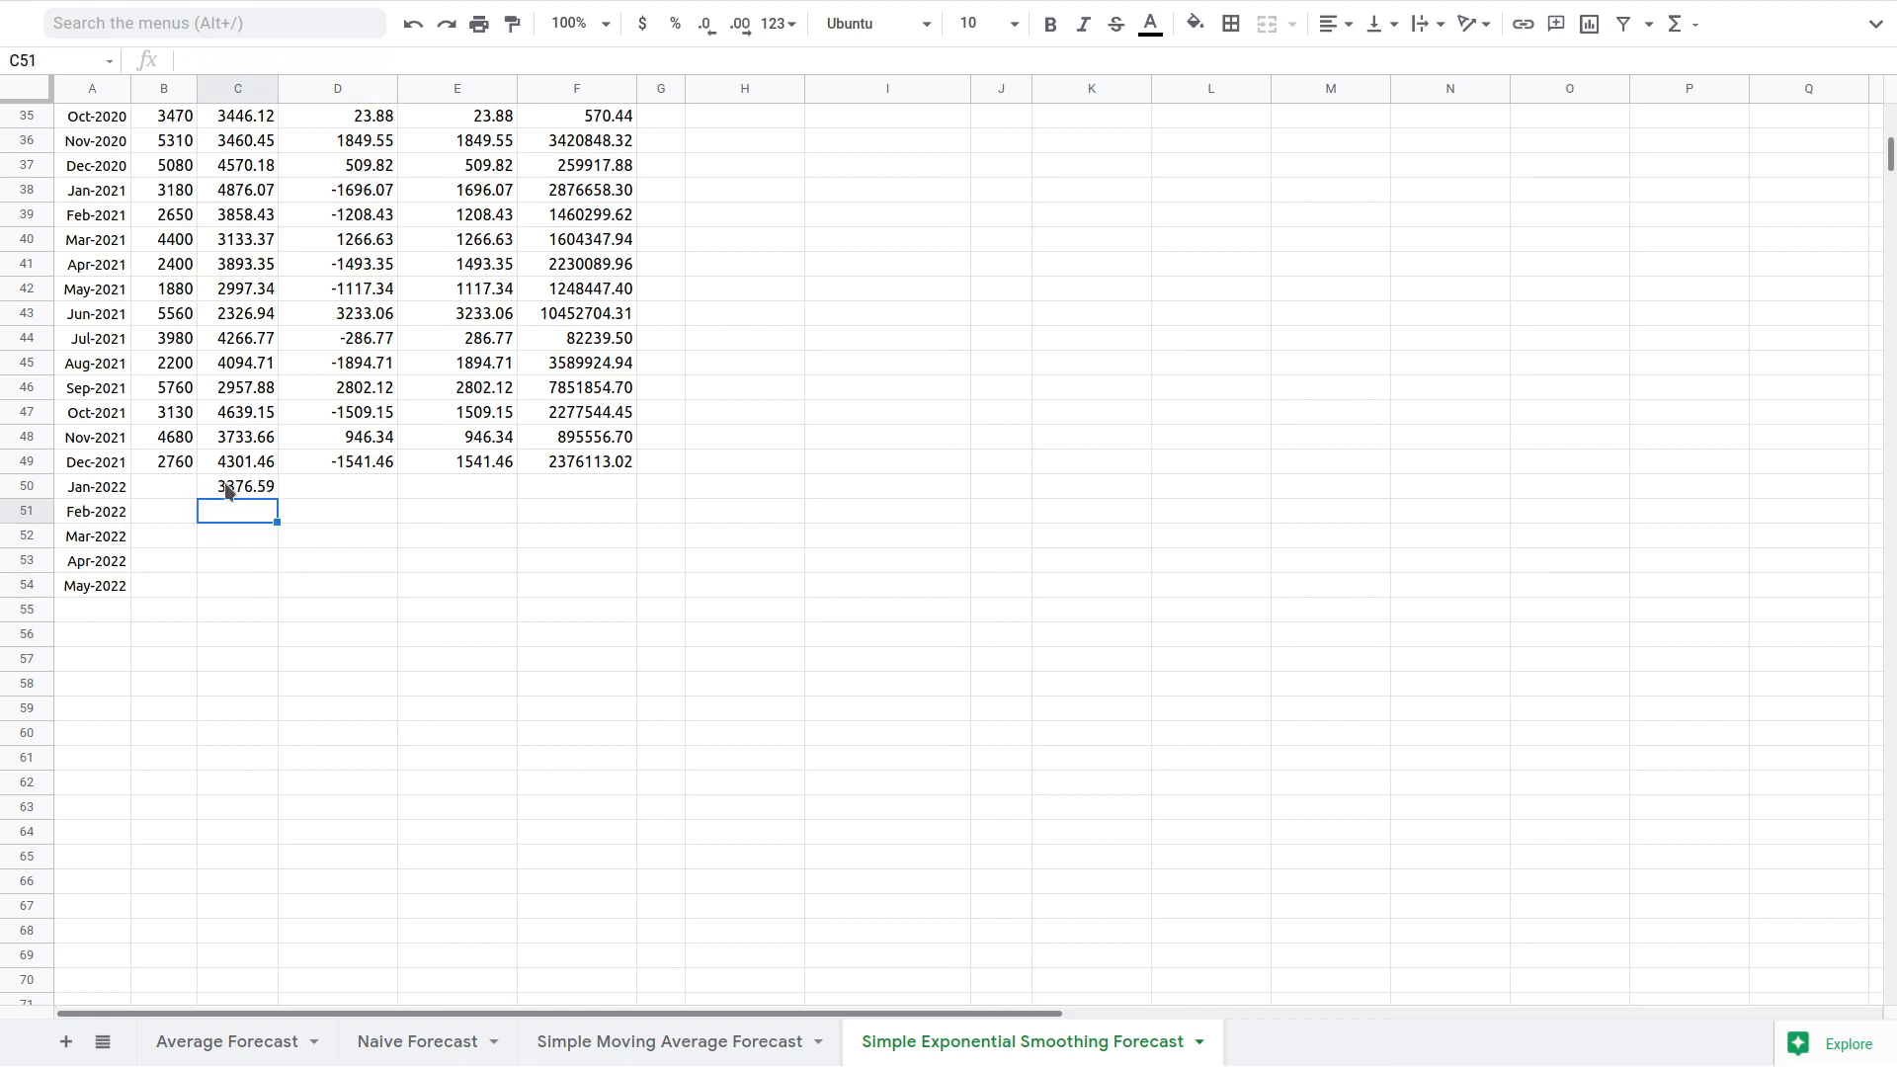
type("=")
left_click(235, 489)
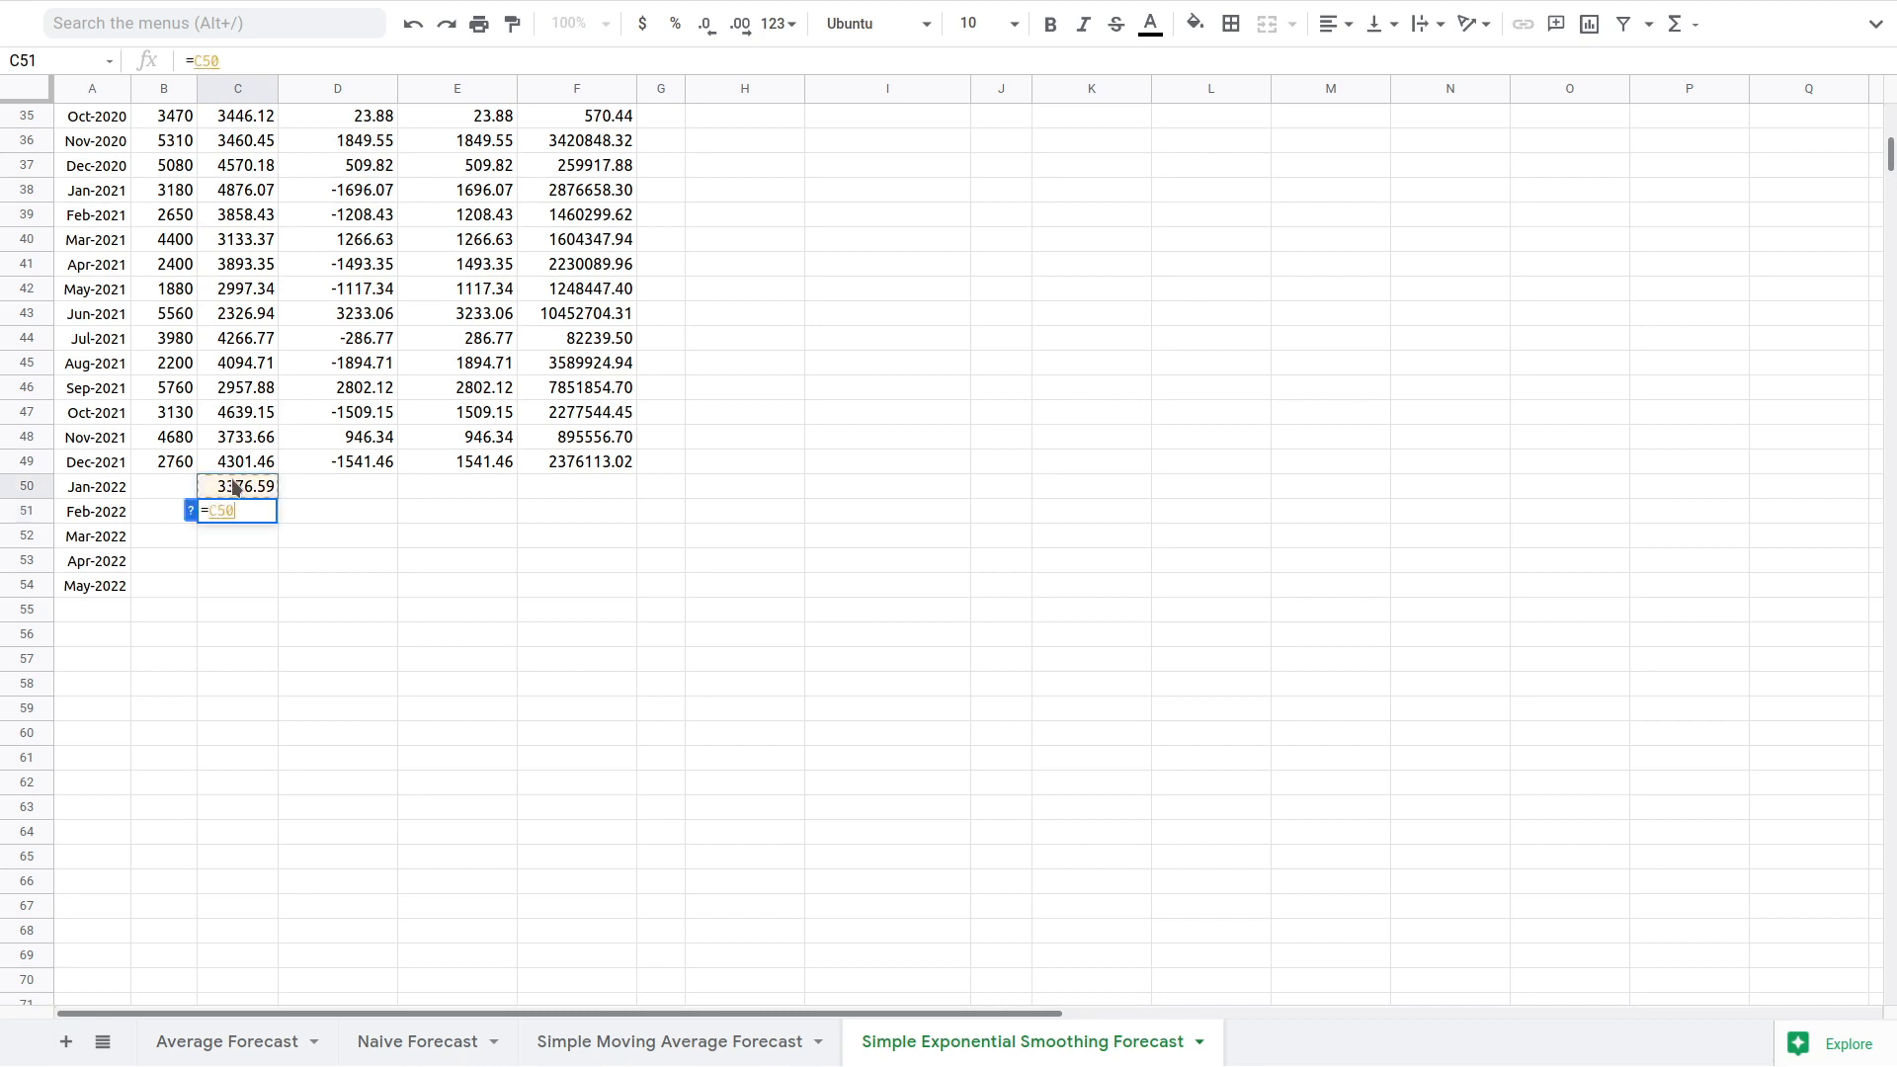
key("Return")
key("Up")
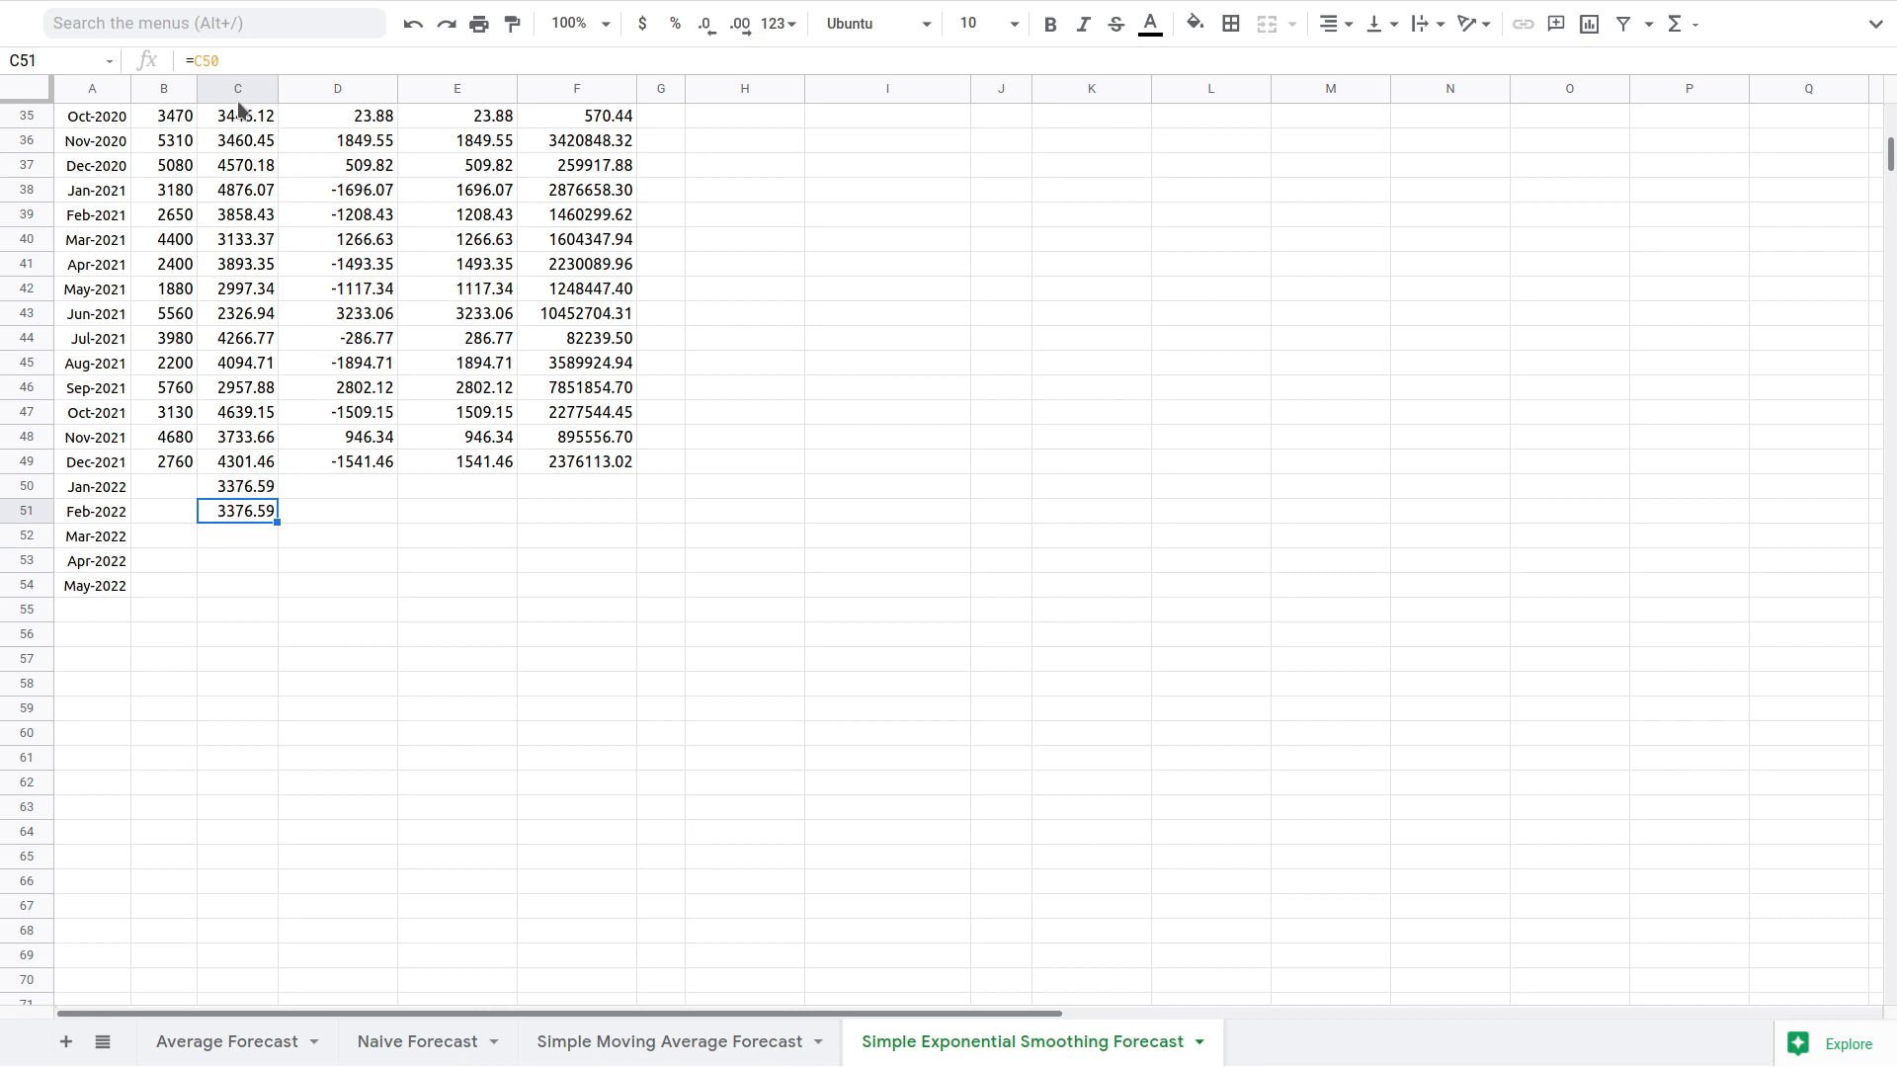
Step: Make the C51 reference absolute as =$C$50, fill it down to May-2022 in C54 and check the last copied formula
double_click(208, 59)
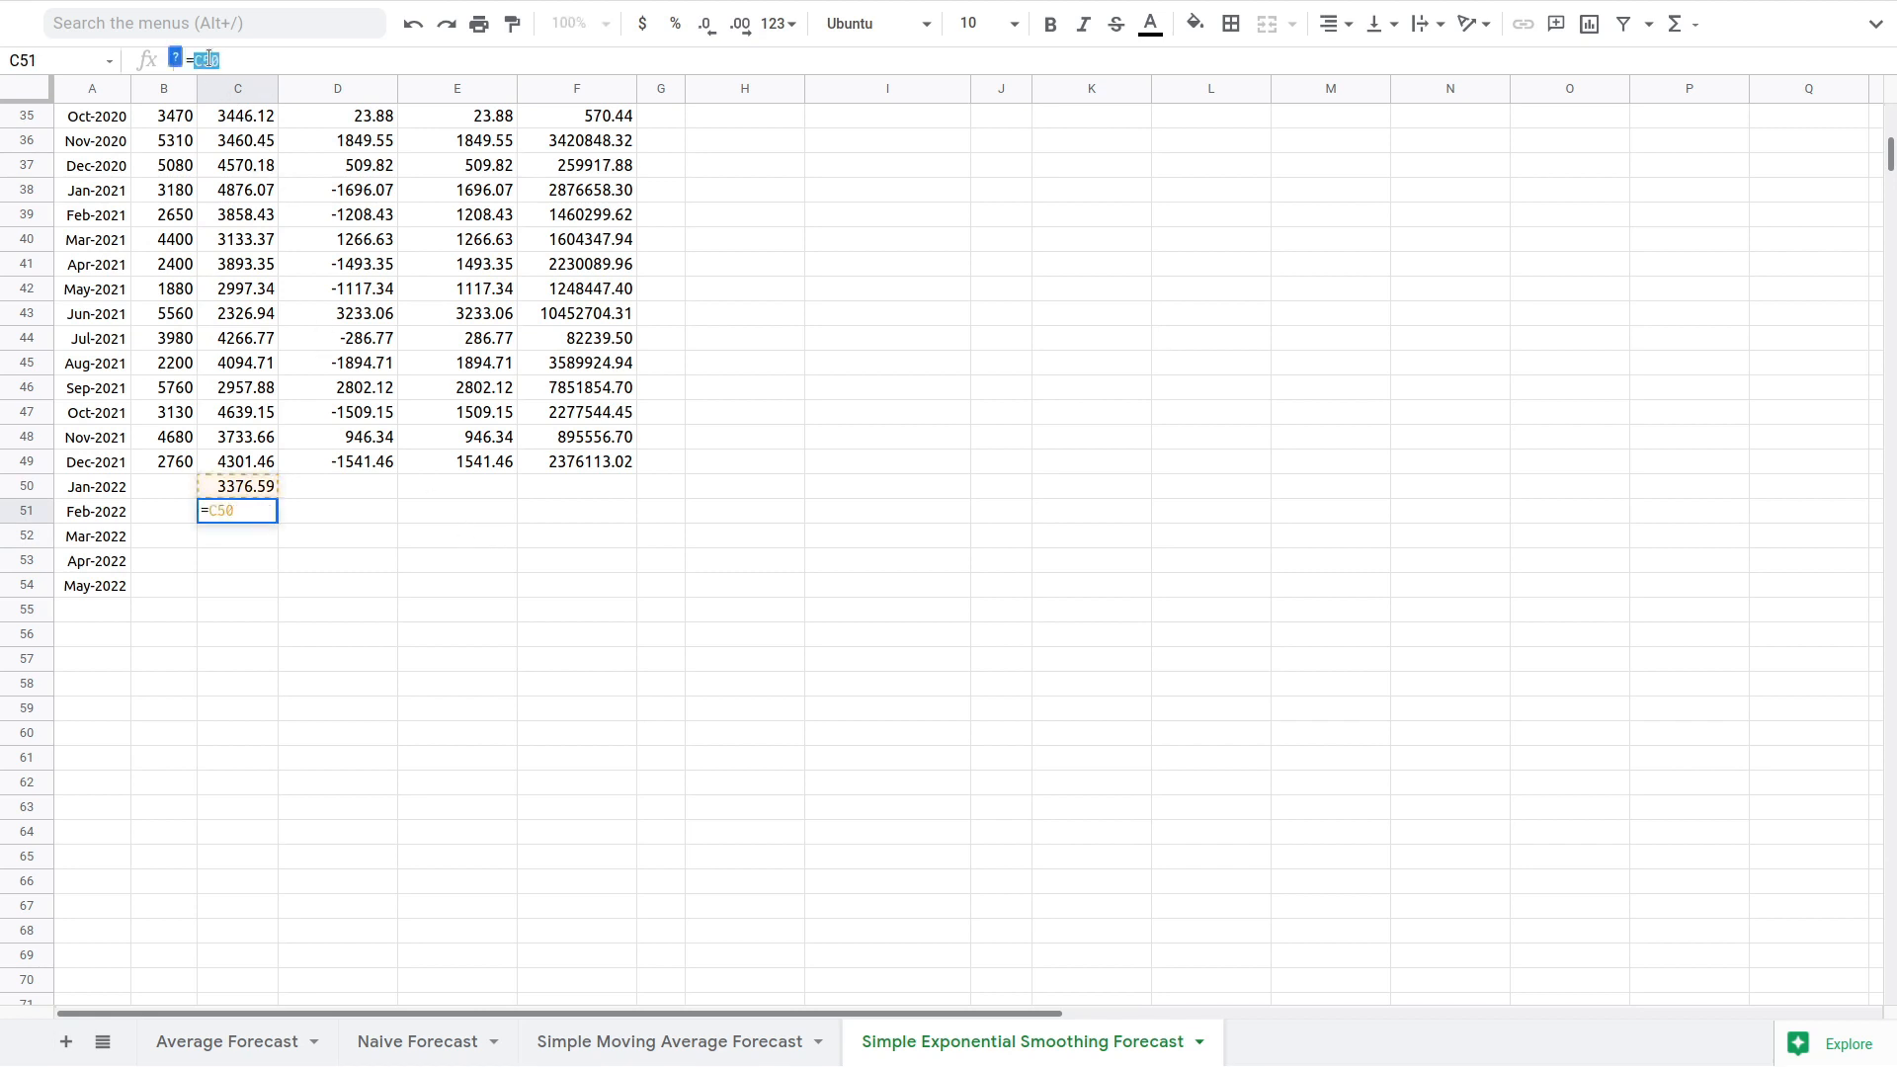
key("F4")
key("Return")
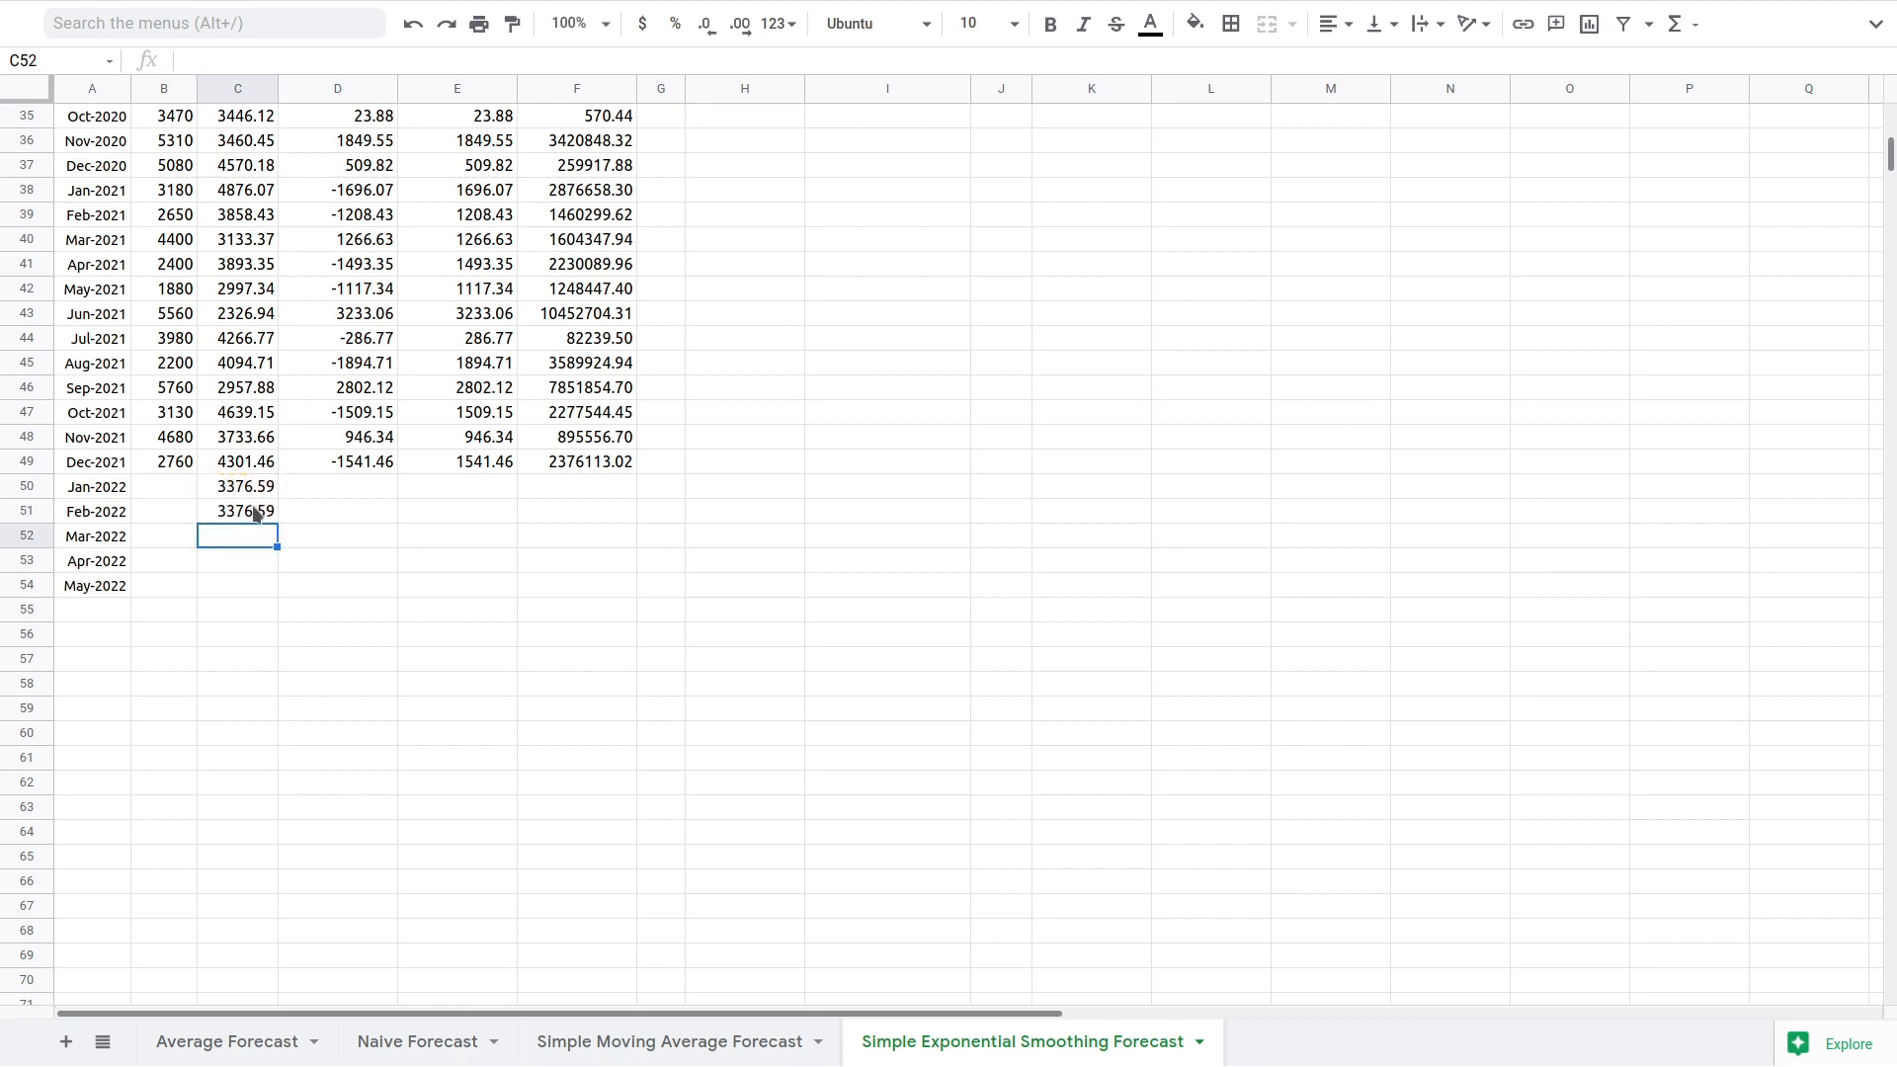
left_click(250, 501)
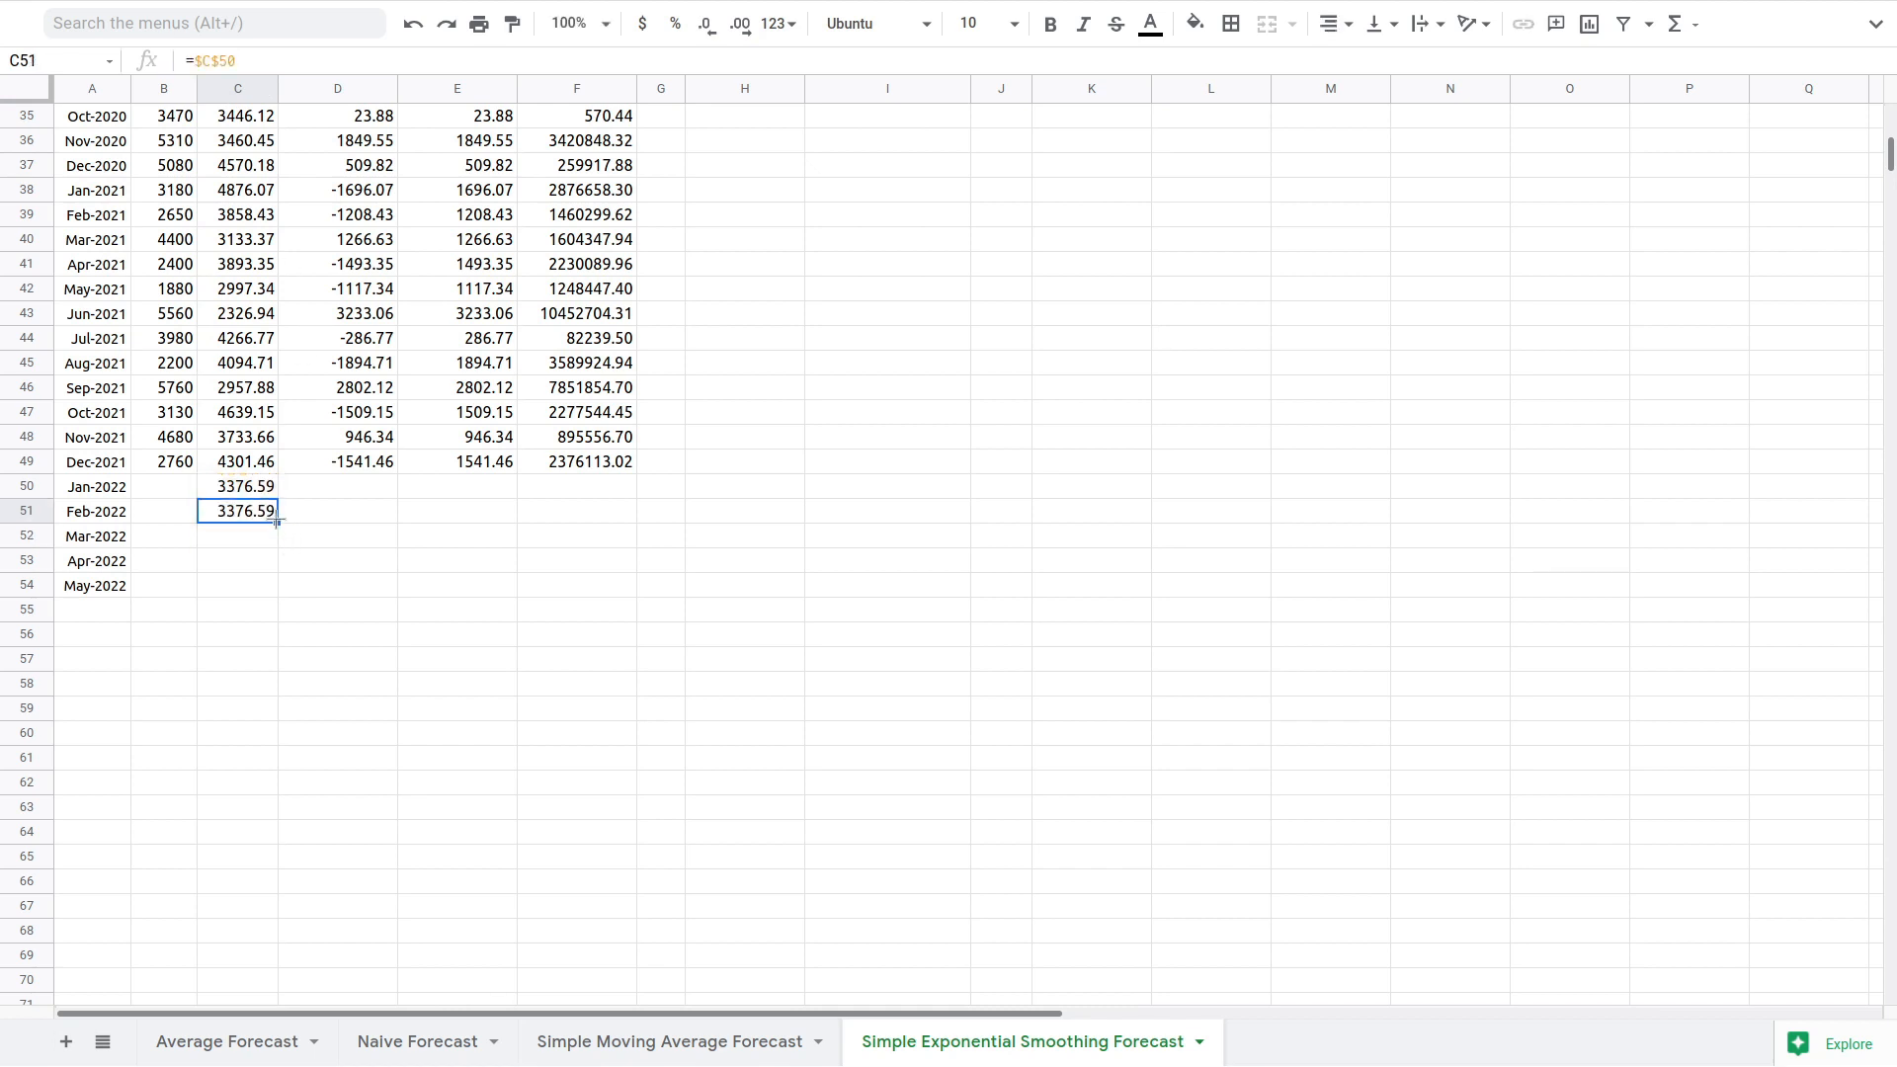
left_click_drag(276, 522, 258, 589)
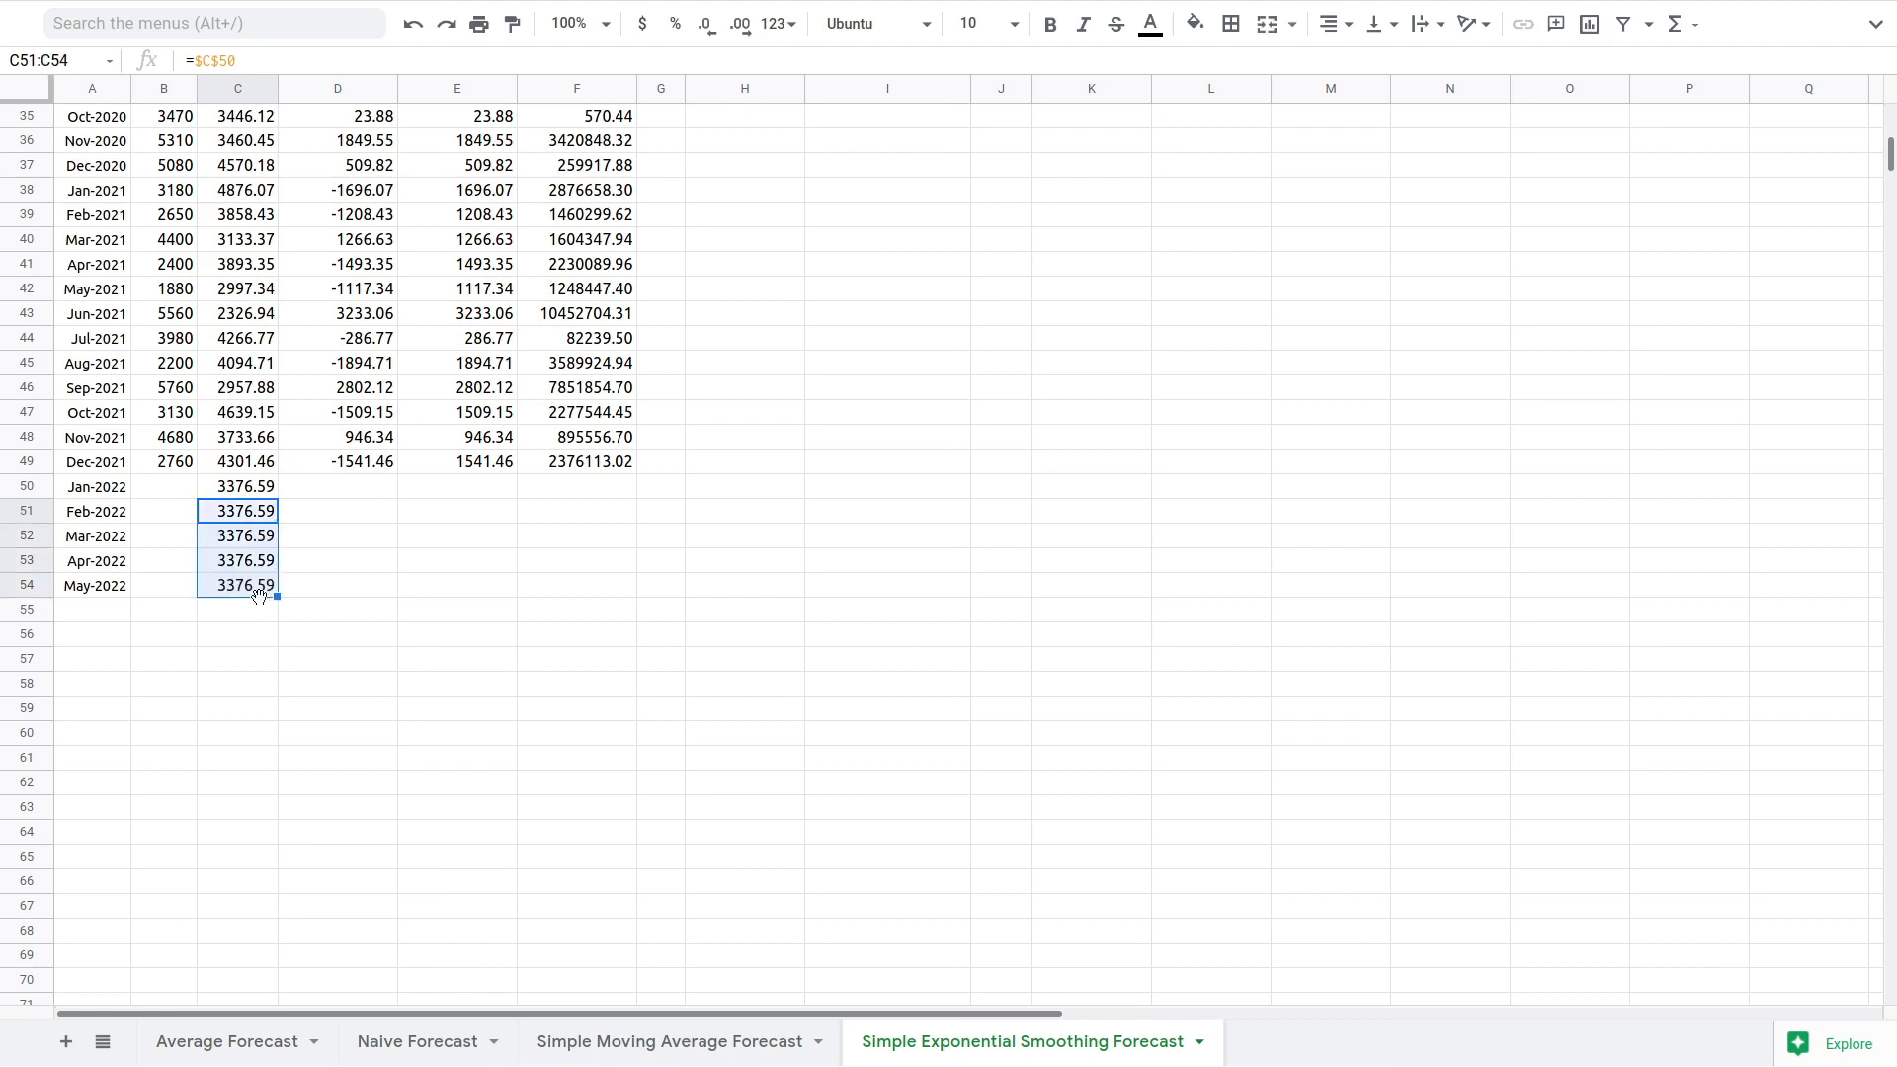
left_click(258, 590)
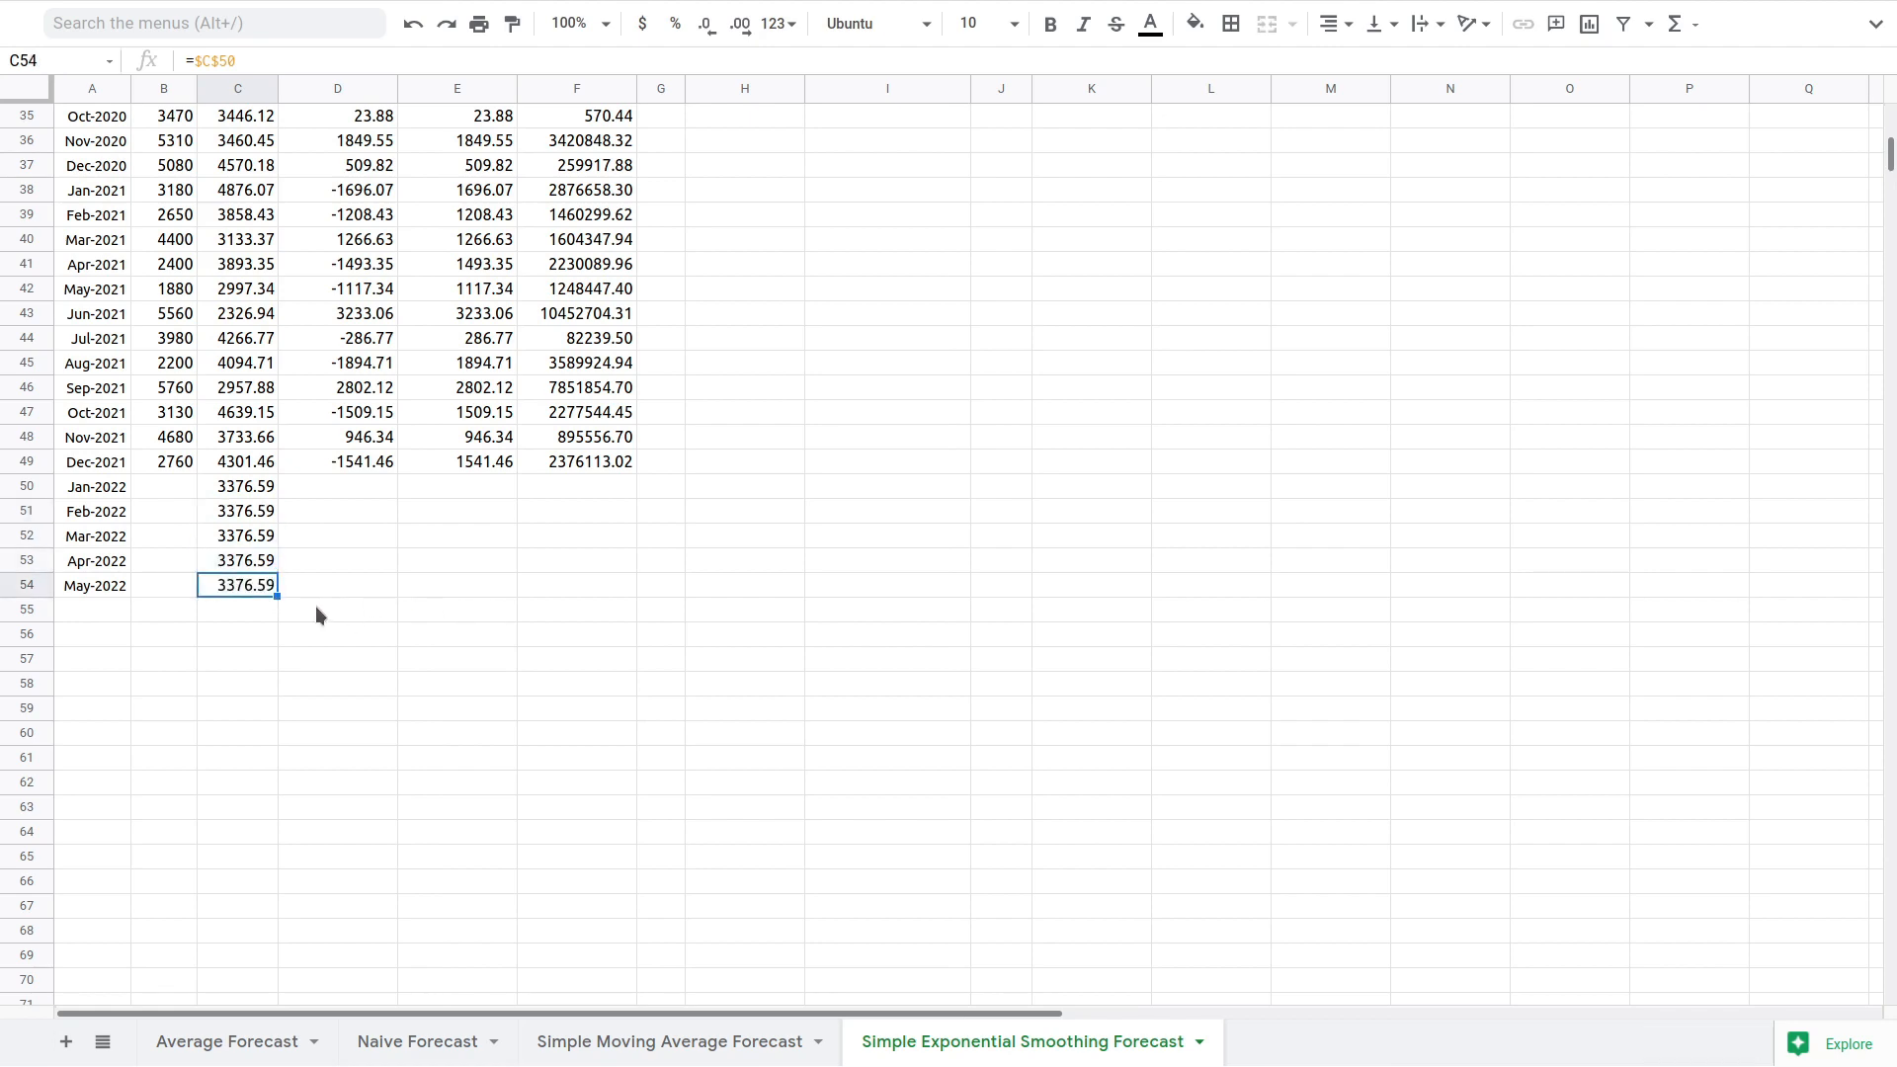
Step: Compare the exponential smoothing forecast's MAE with the MAE on the Simple Moving Average, Naive and Average Forecast sheets
scroll(322, 607, "up", 11)
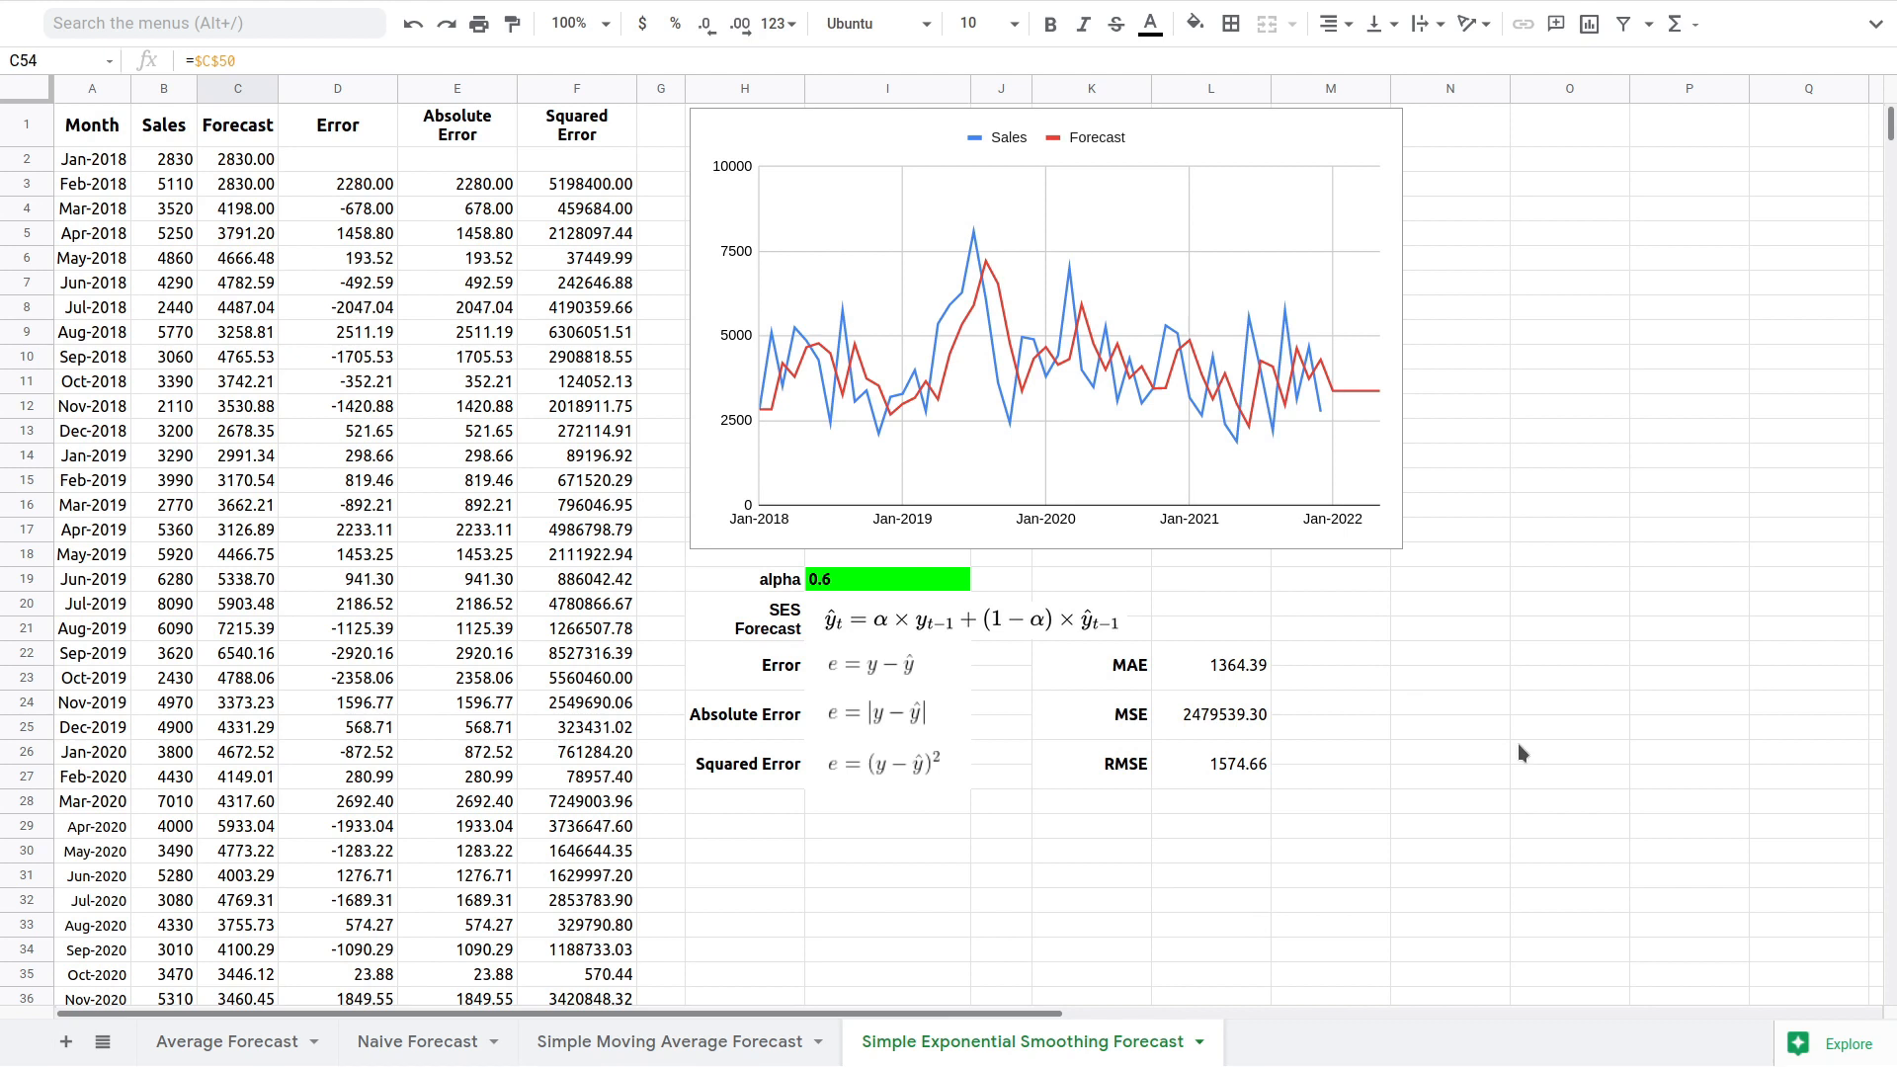
left_click(1239, 671)
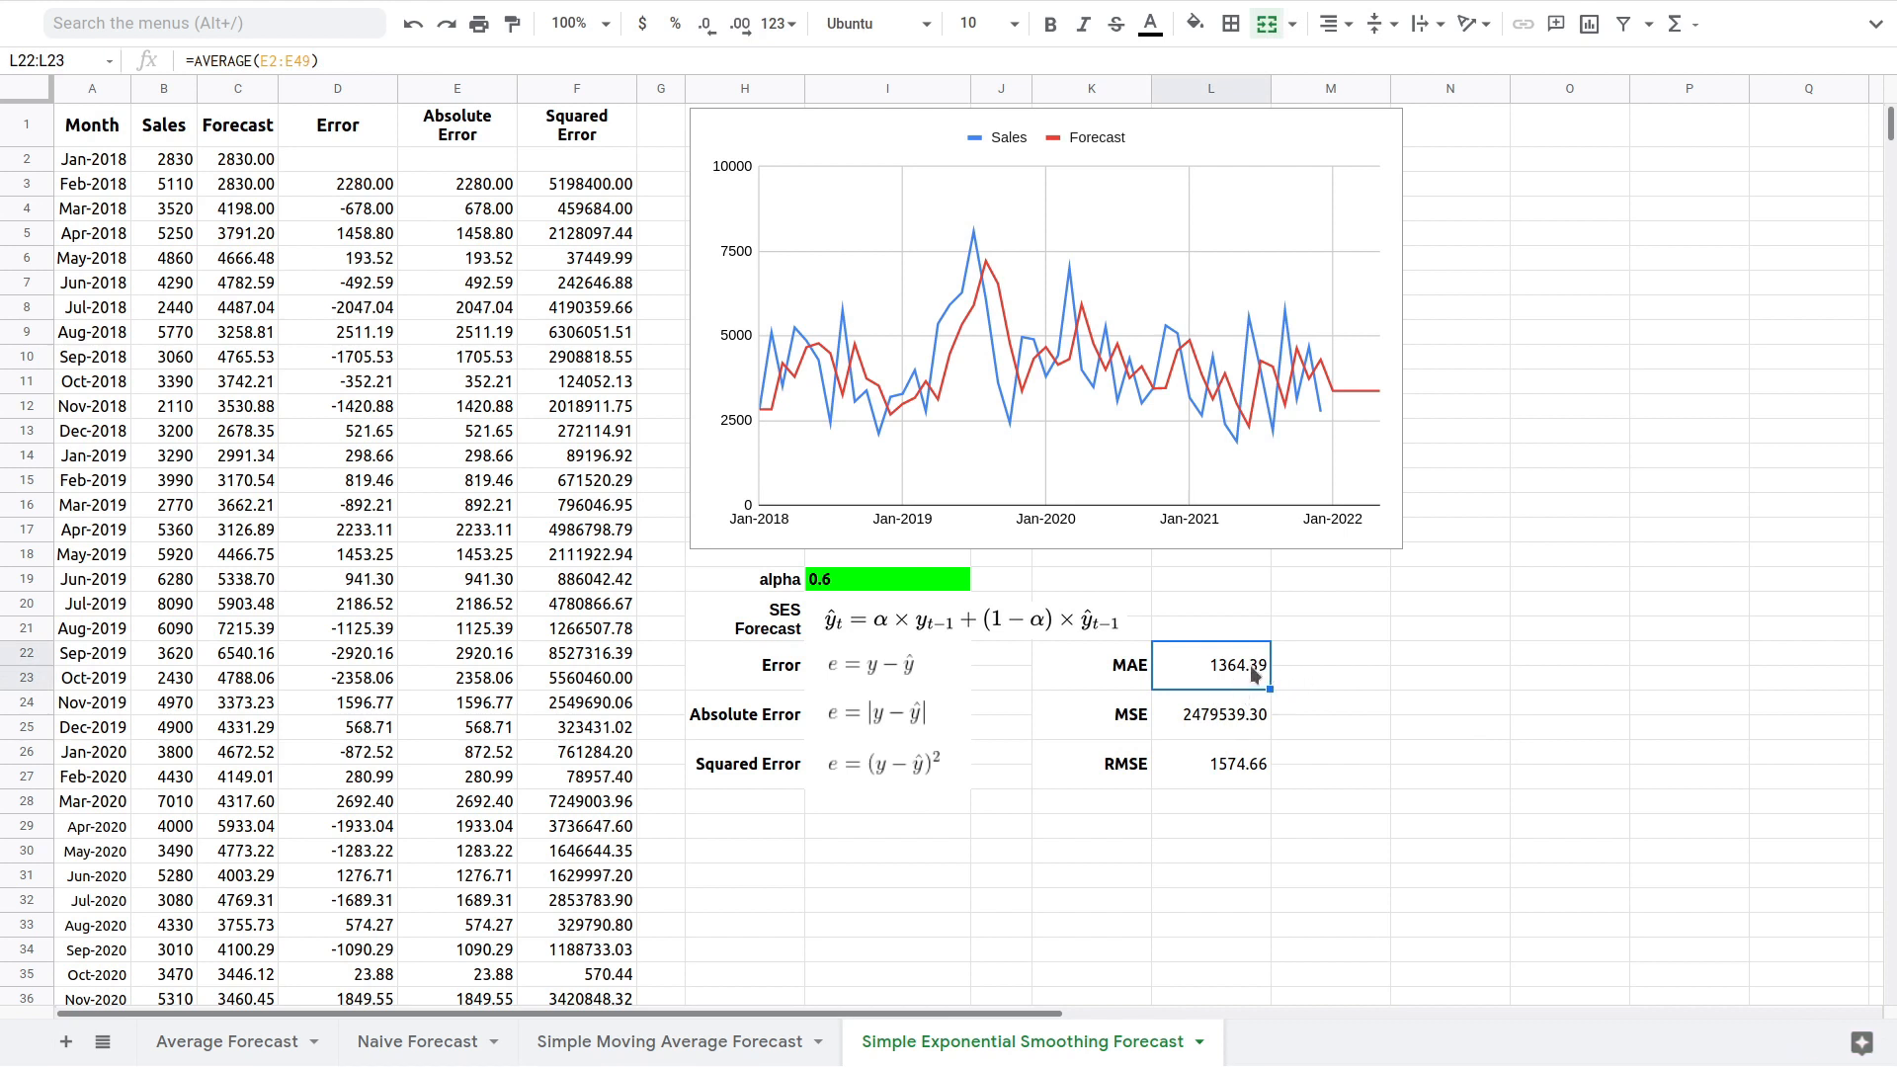
left_click(713, 1049)
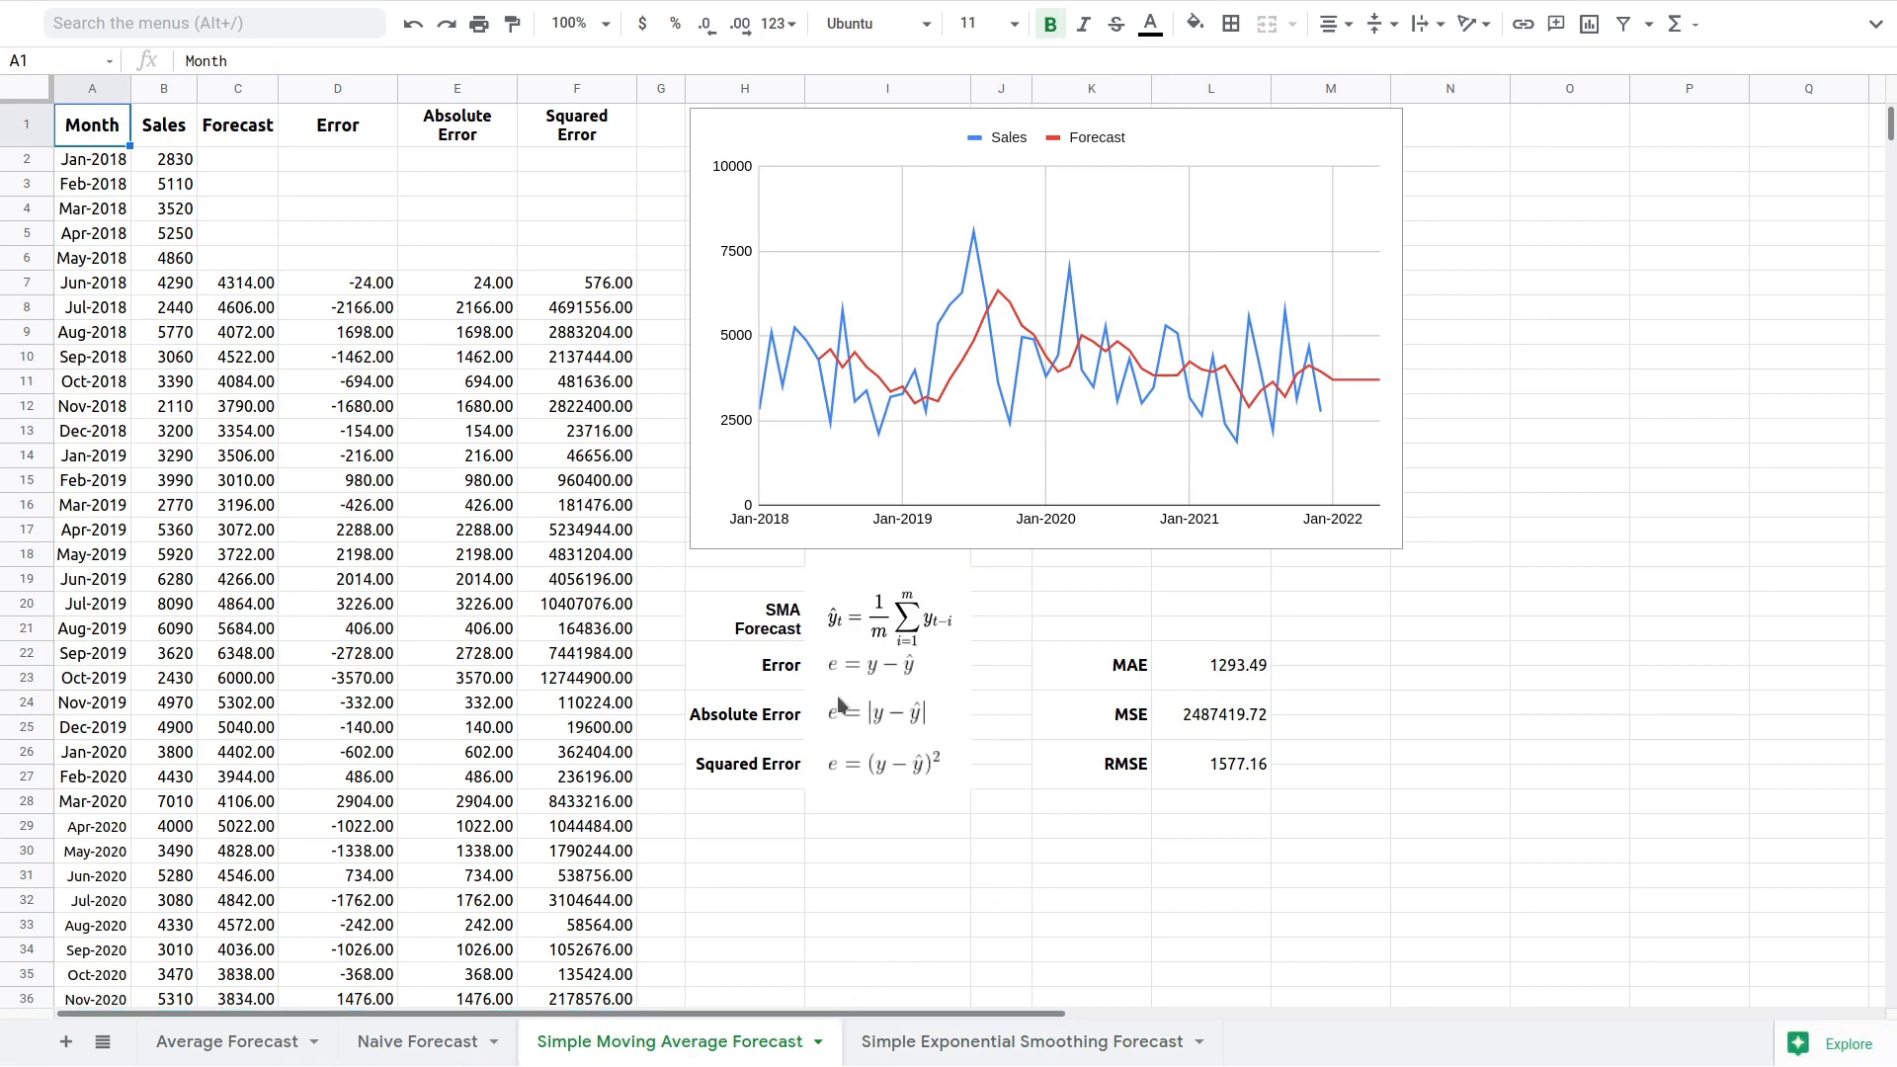
left_click(1024, 1039)
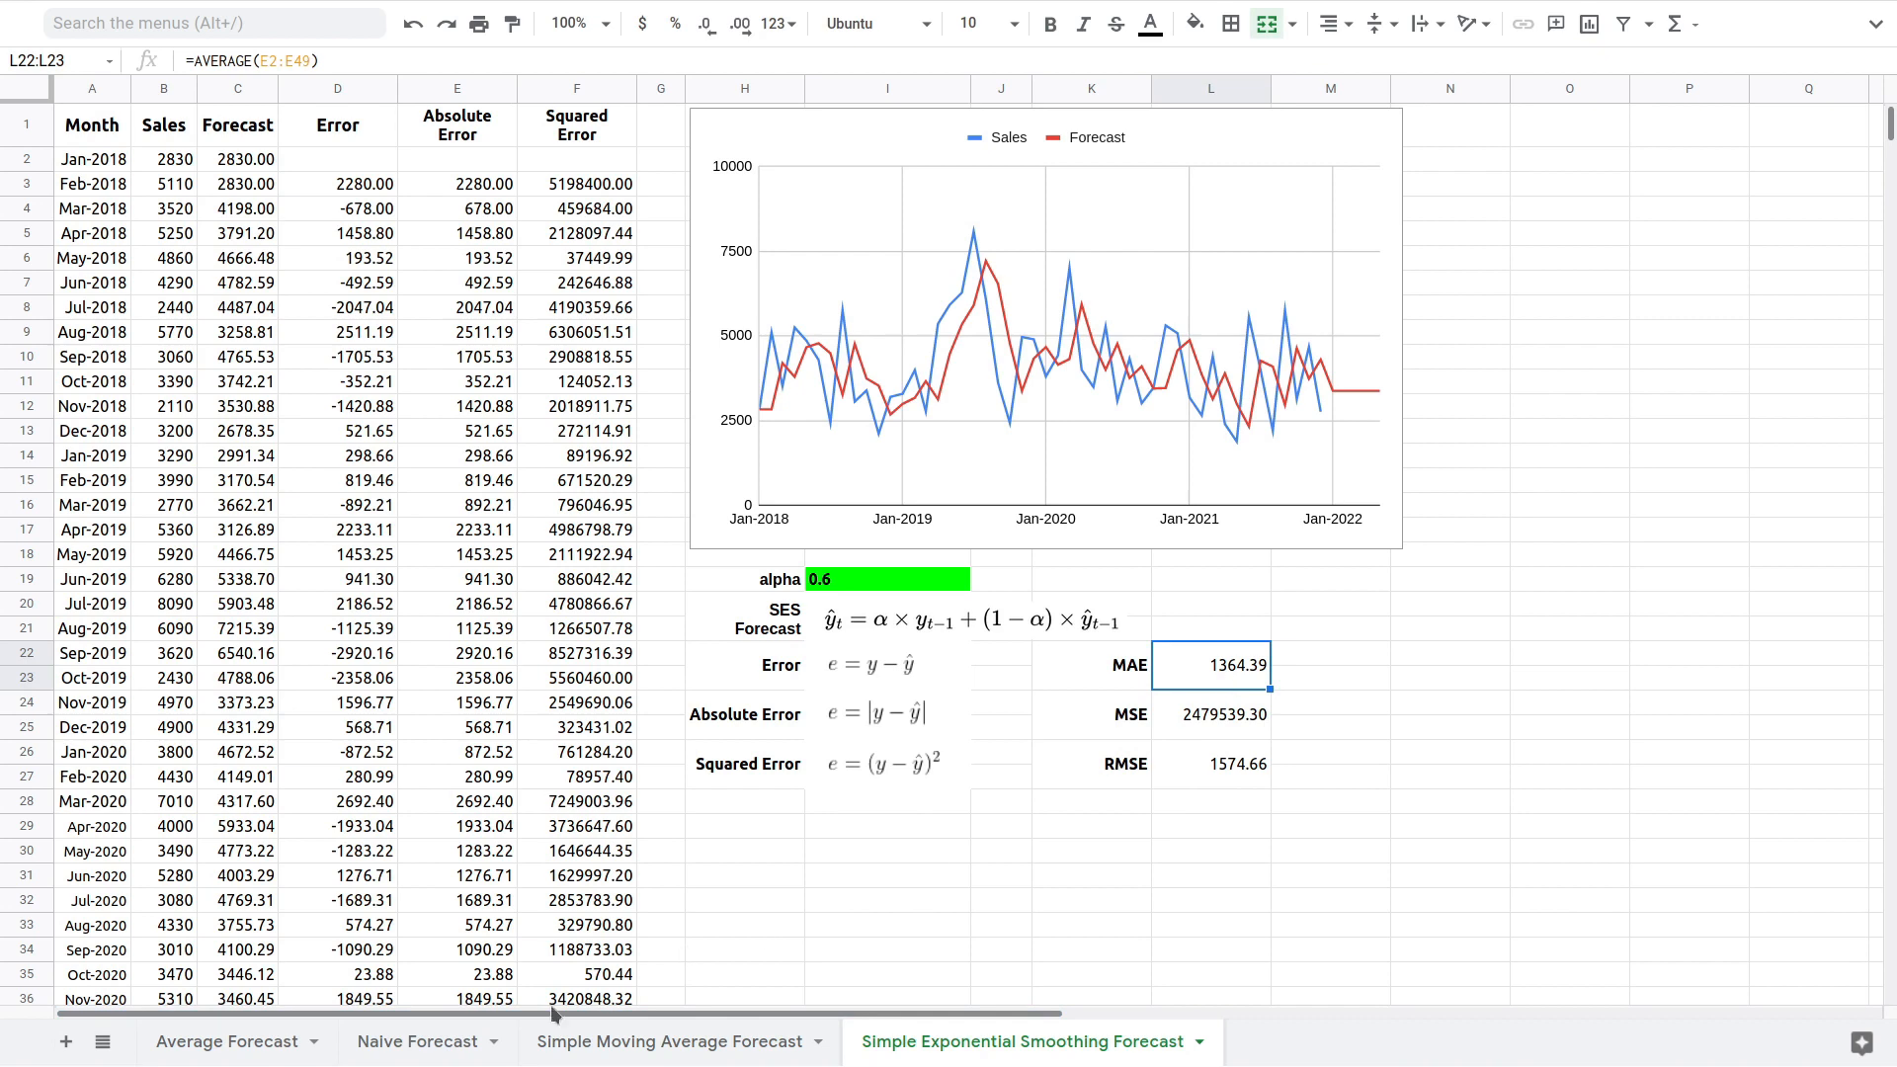
left_click(396, 1052)
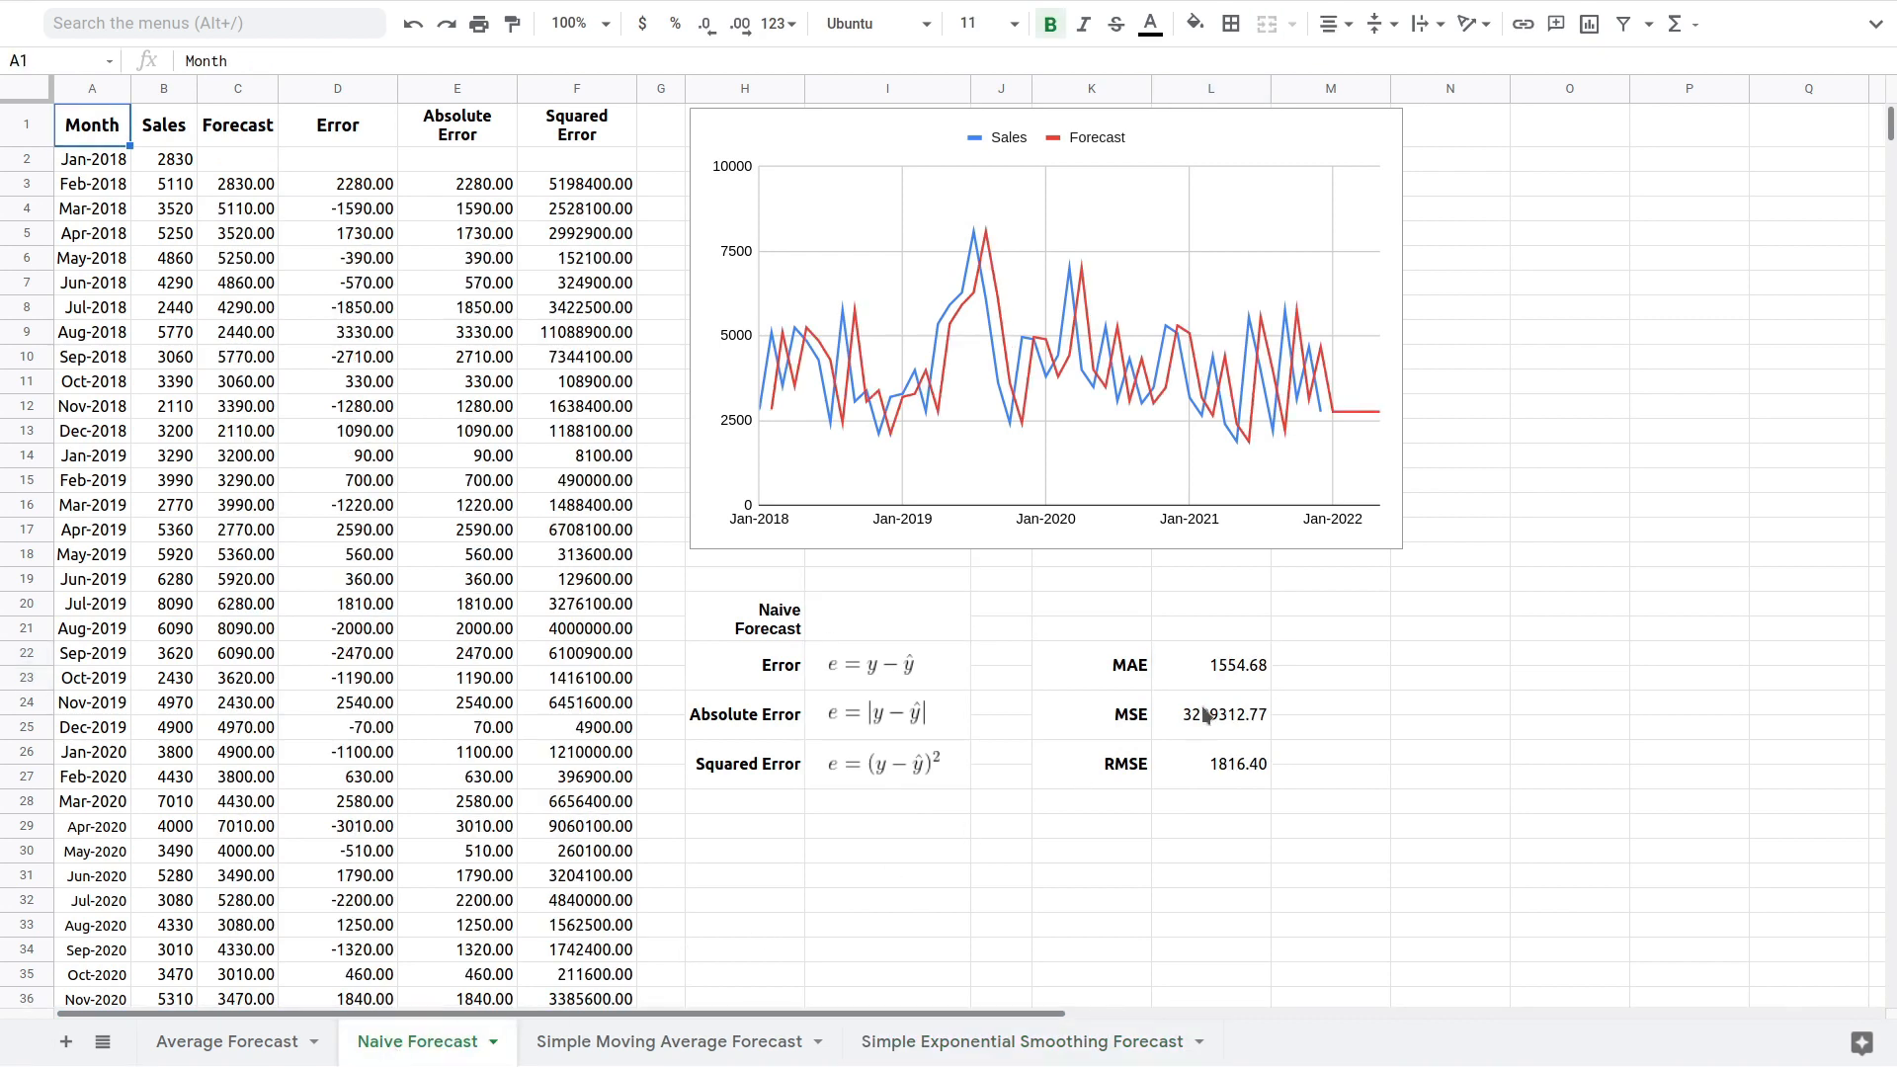
left_click(1065, 1045)
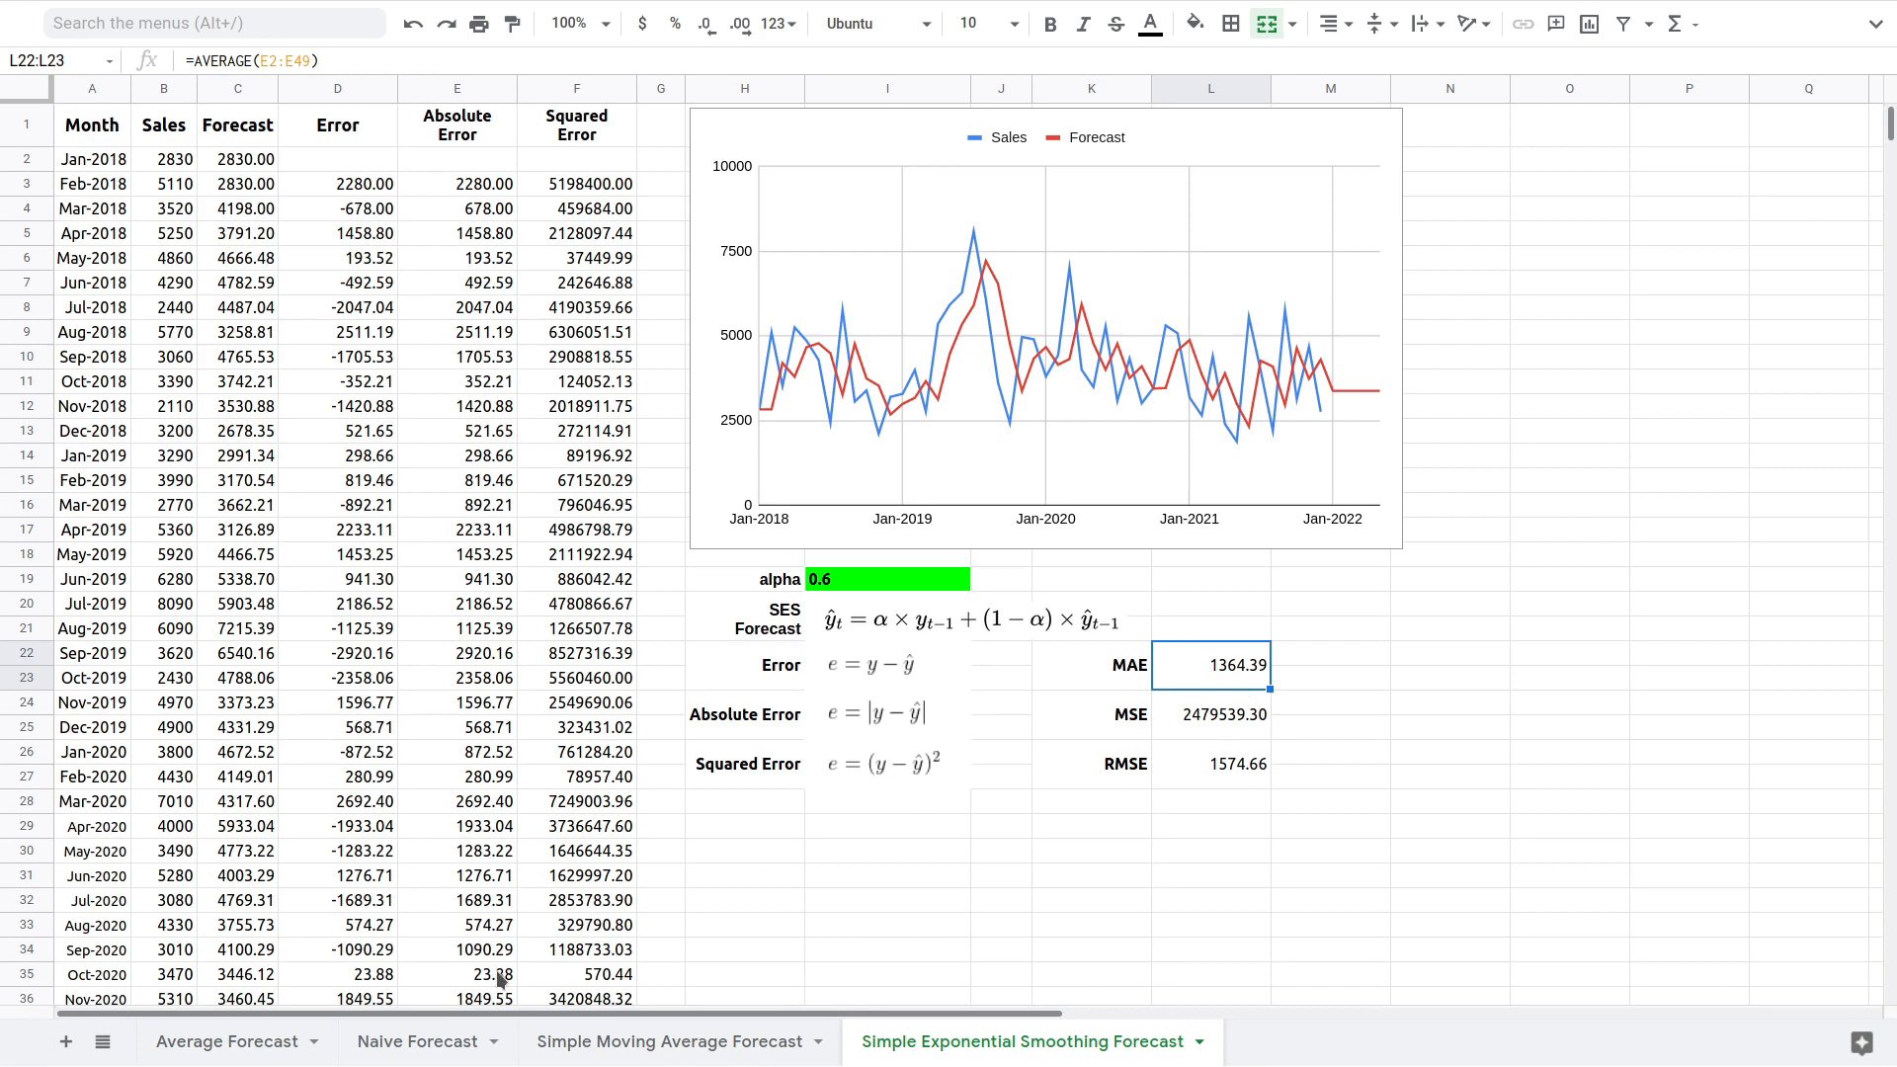
left_click(230, 1048)
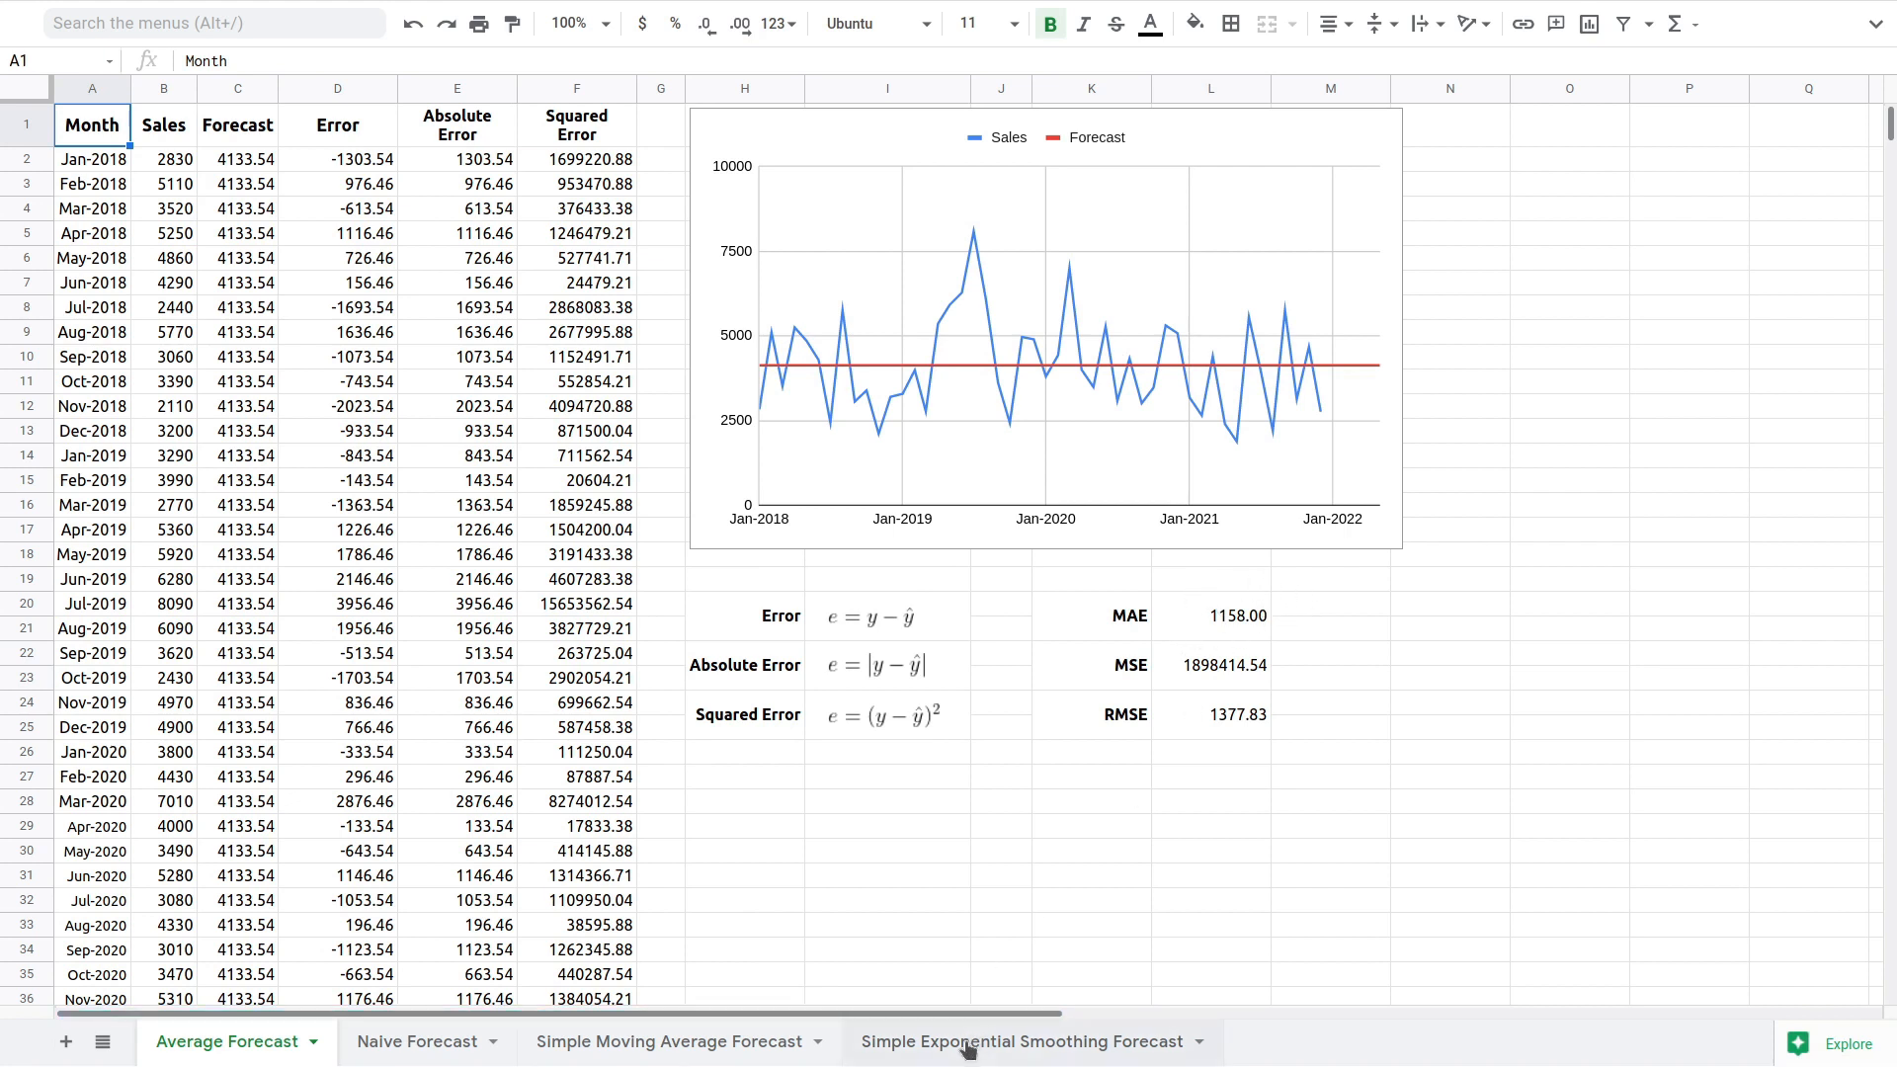
left_click(1068, 1046)
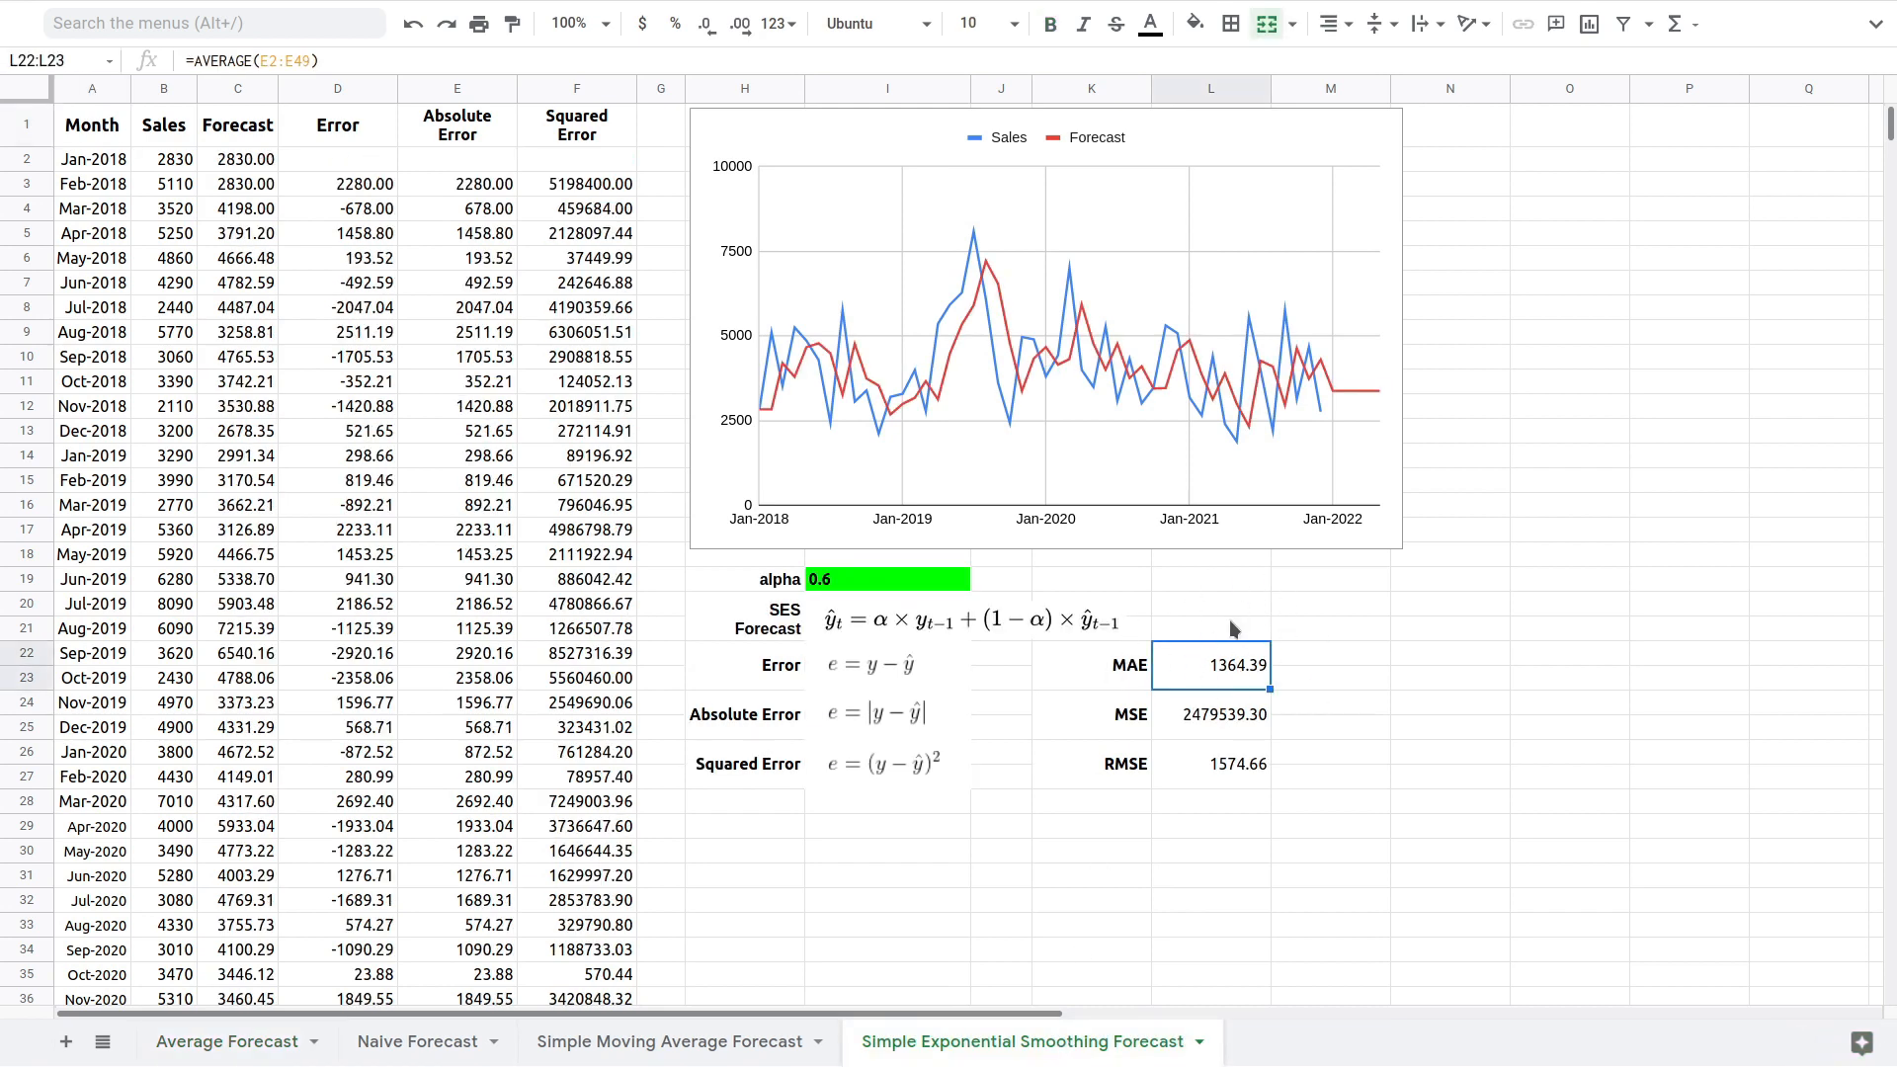
Step: Compare the exponential smoothing forecast's RMSE with the RMSE on the Average, Simple Moving Average and Naive Forecast sheets
left_click(1247, 766)
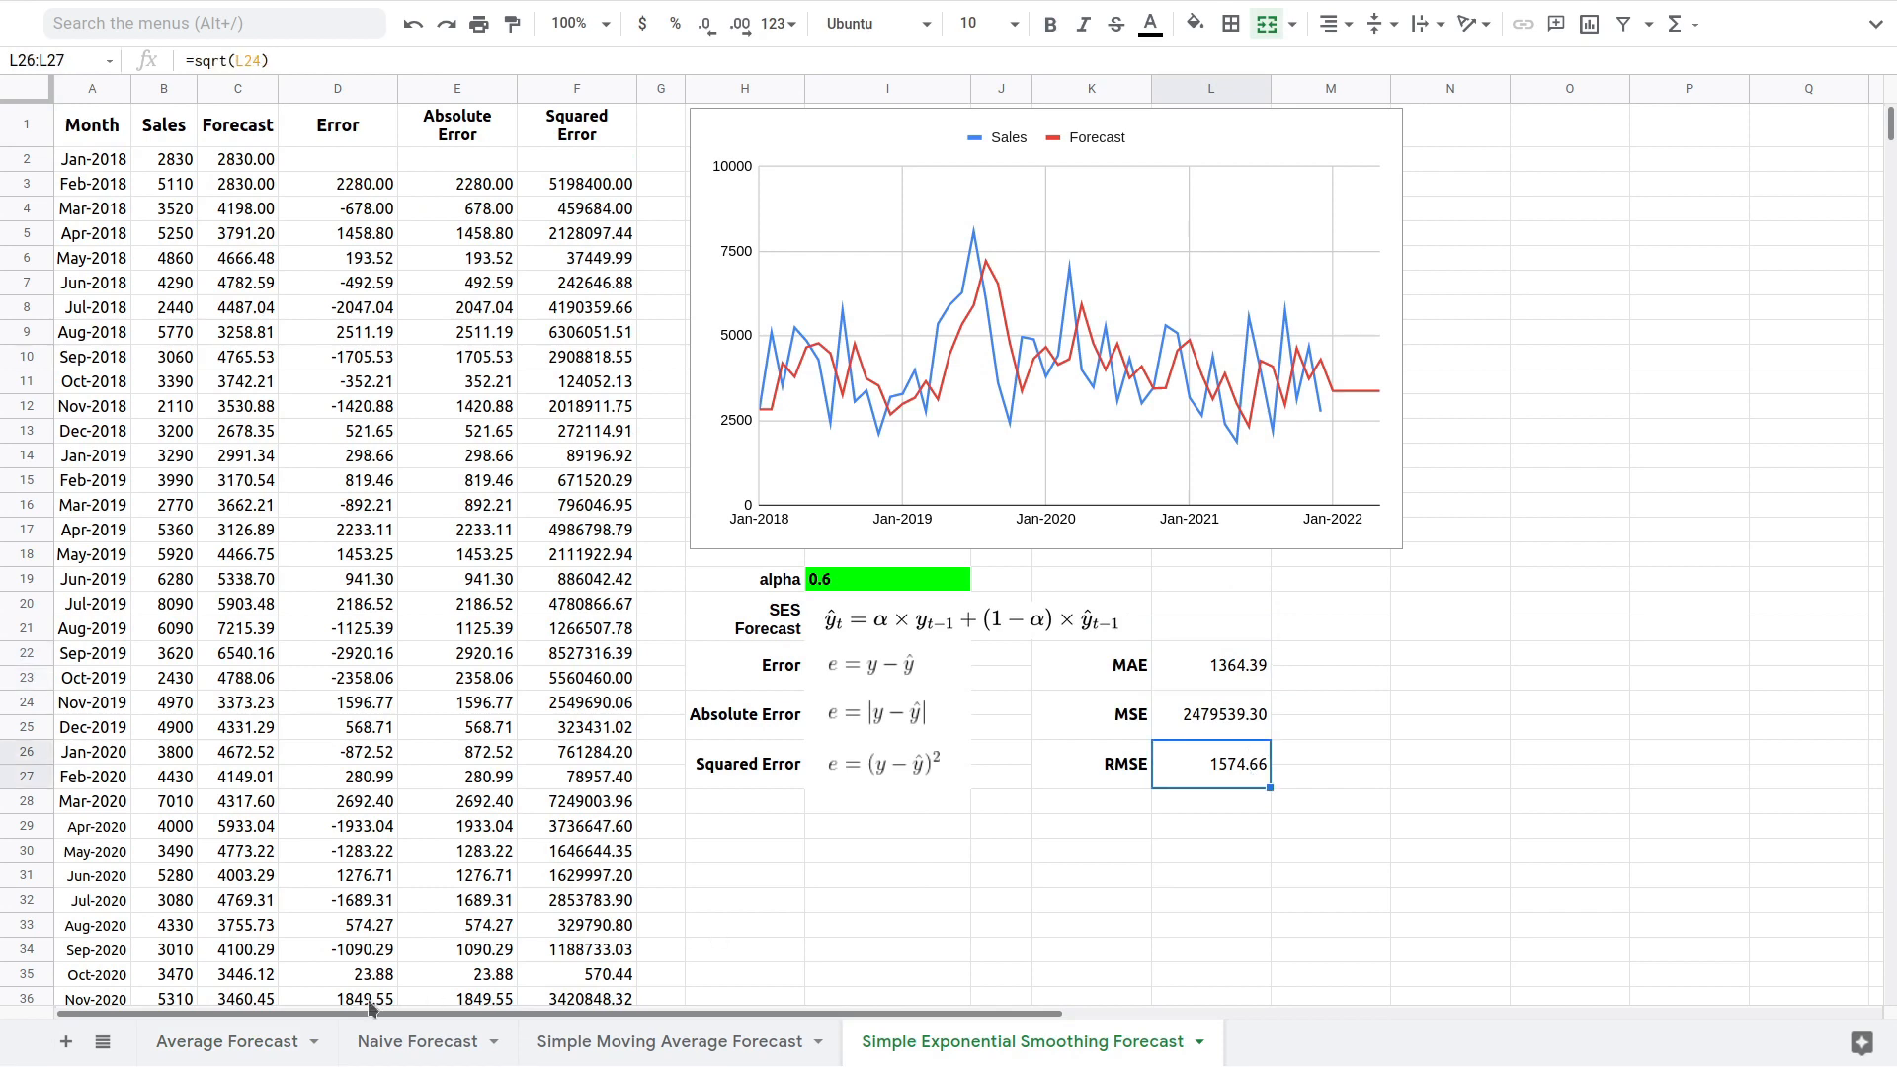
left_click(261, 1043)
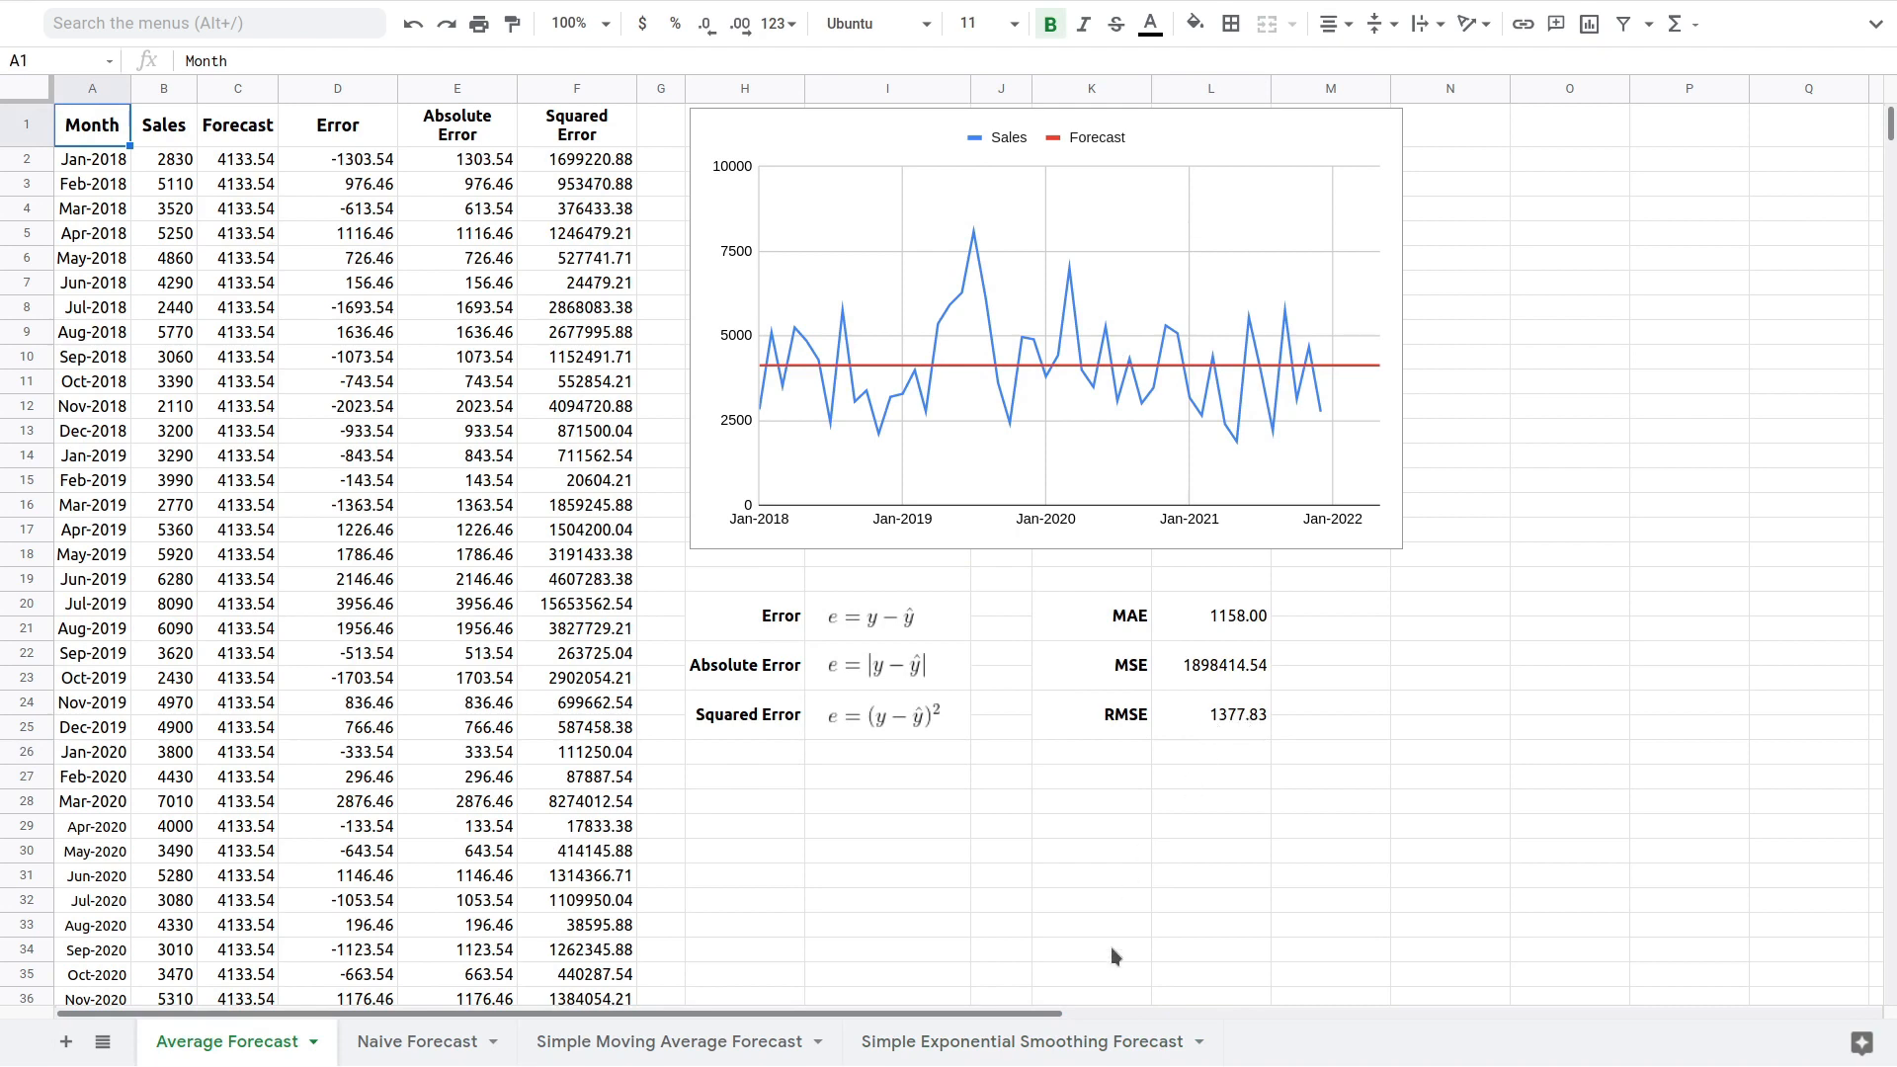
left_click(1053, 1049)
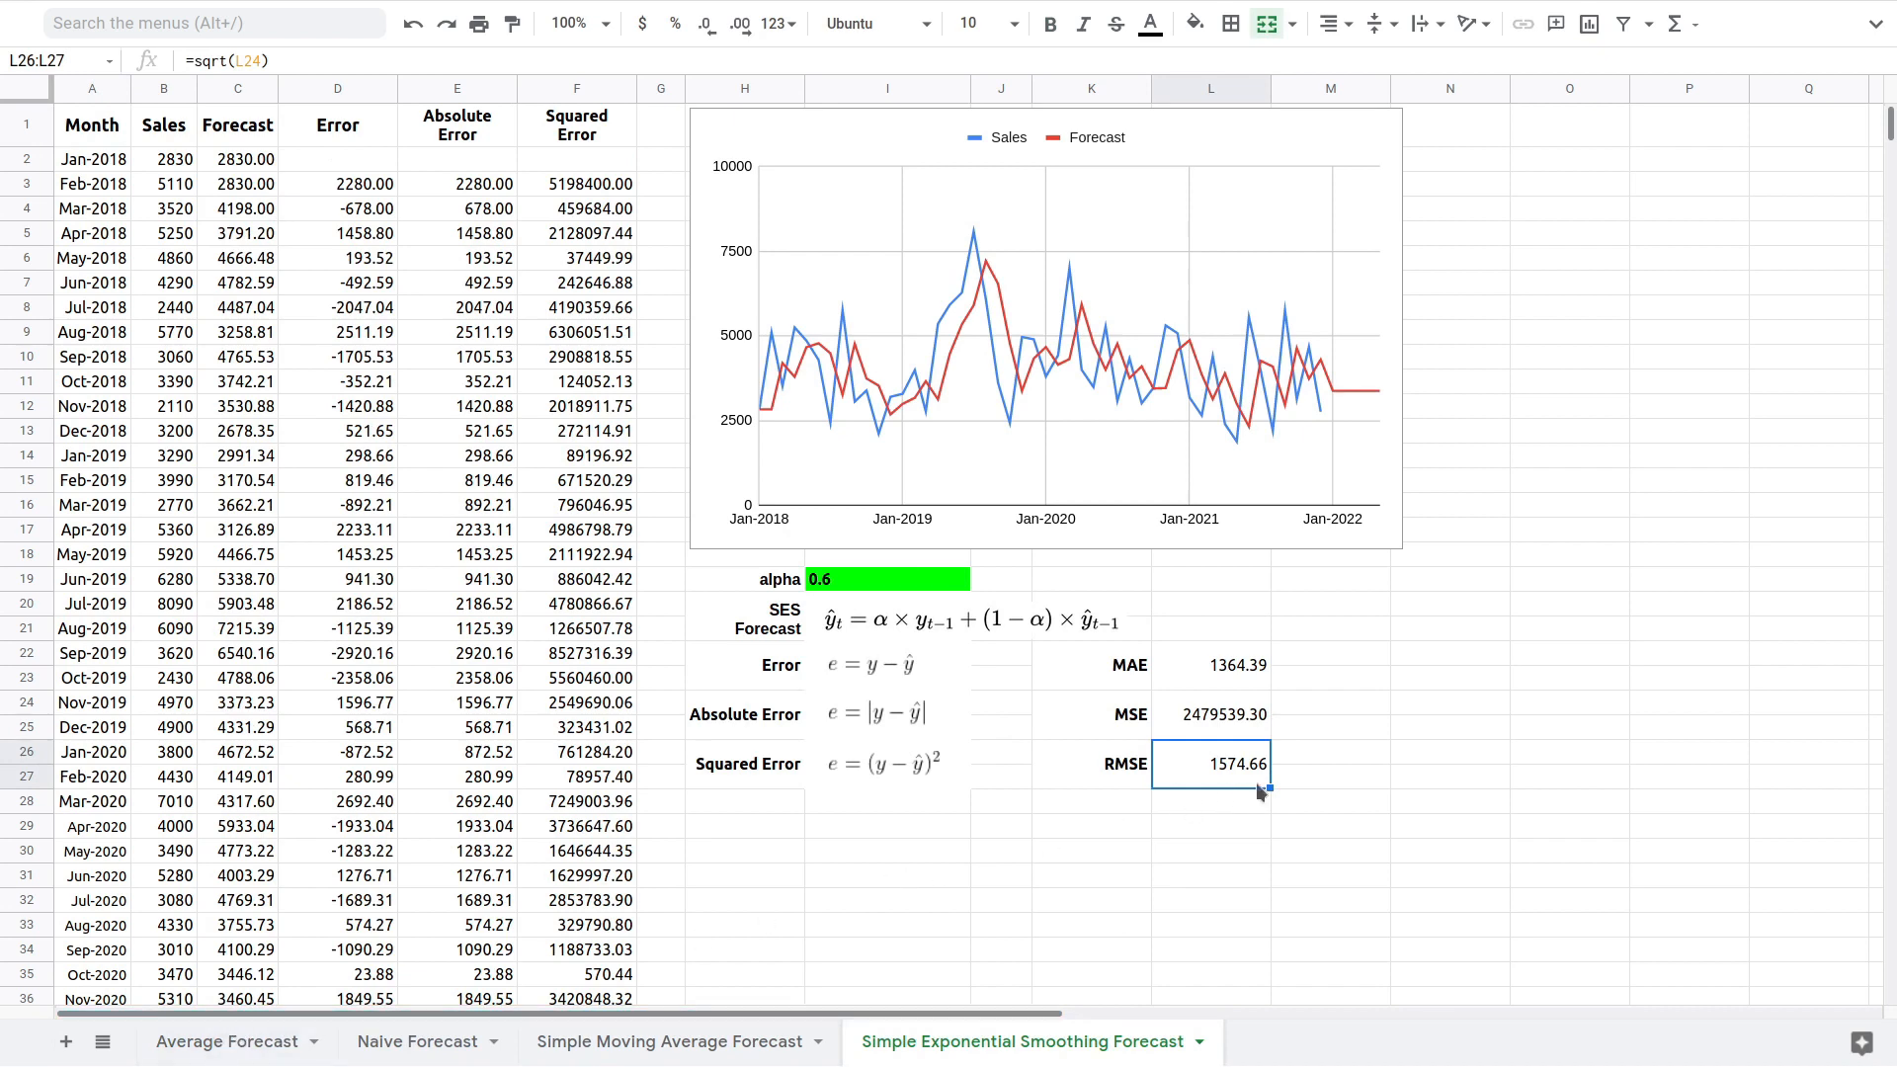
left_click(736, 1044)
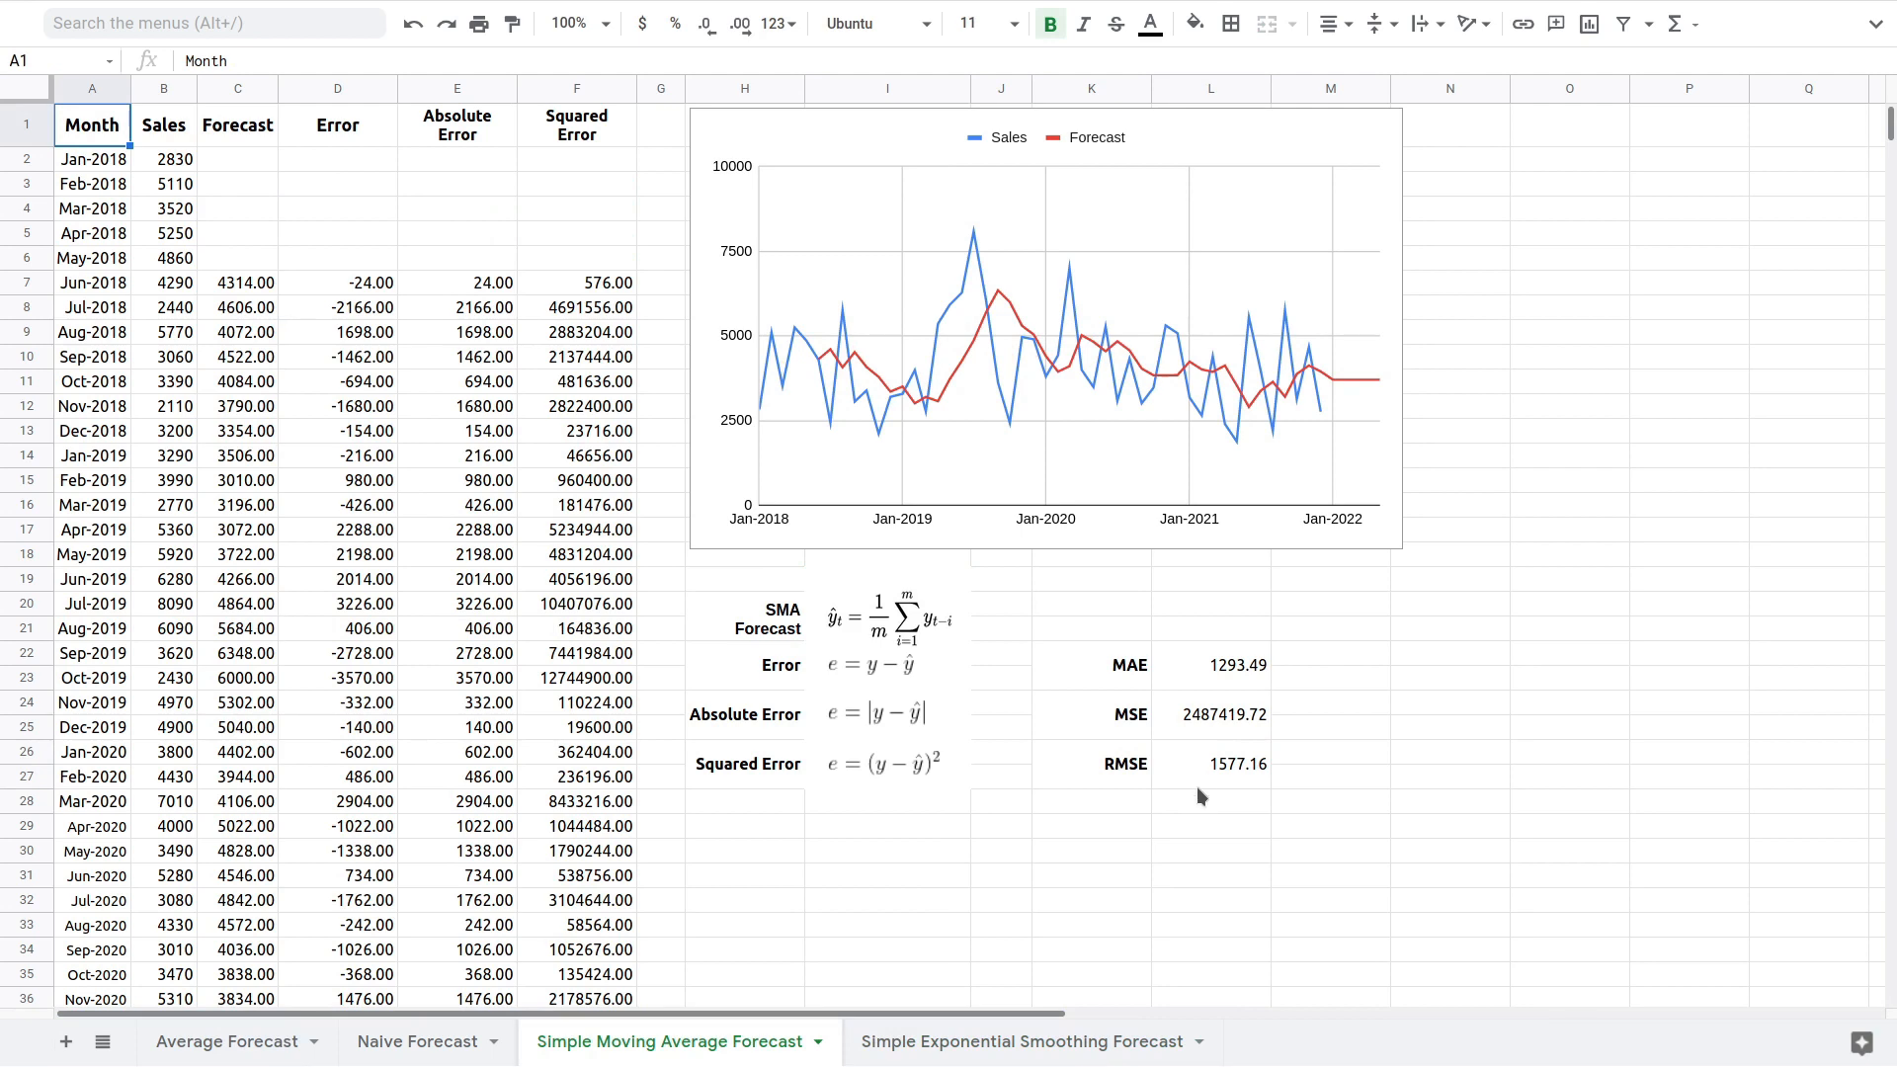
left_click(1013, 1043)
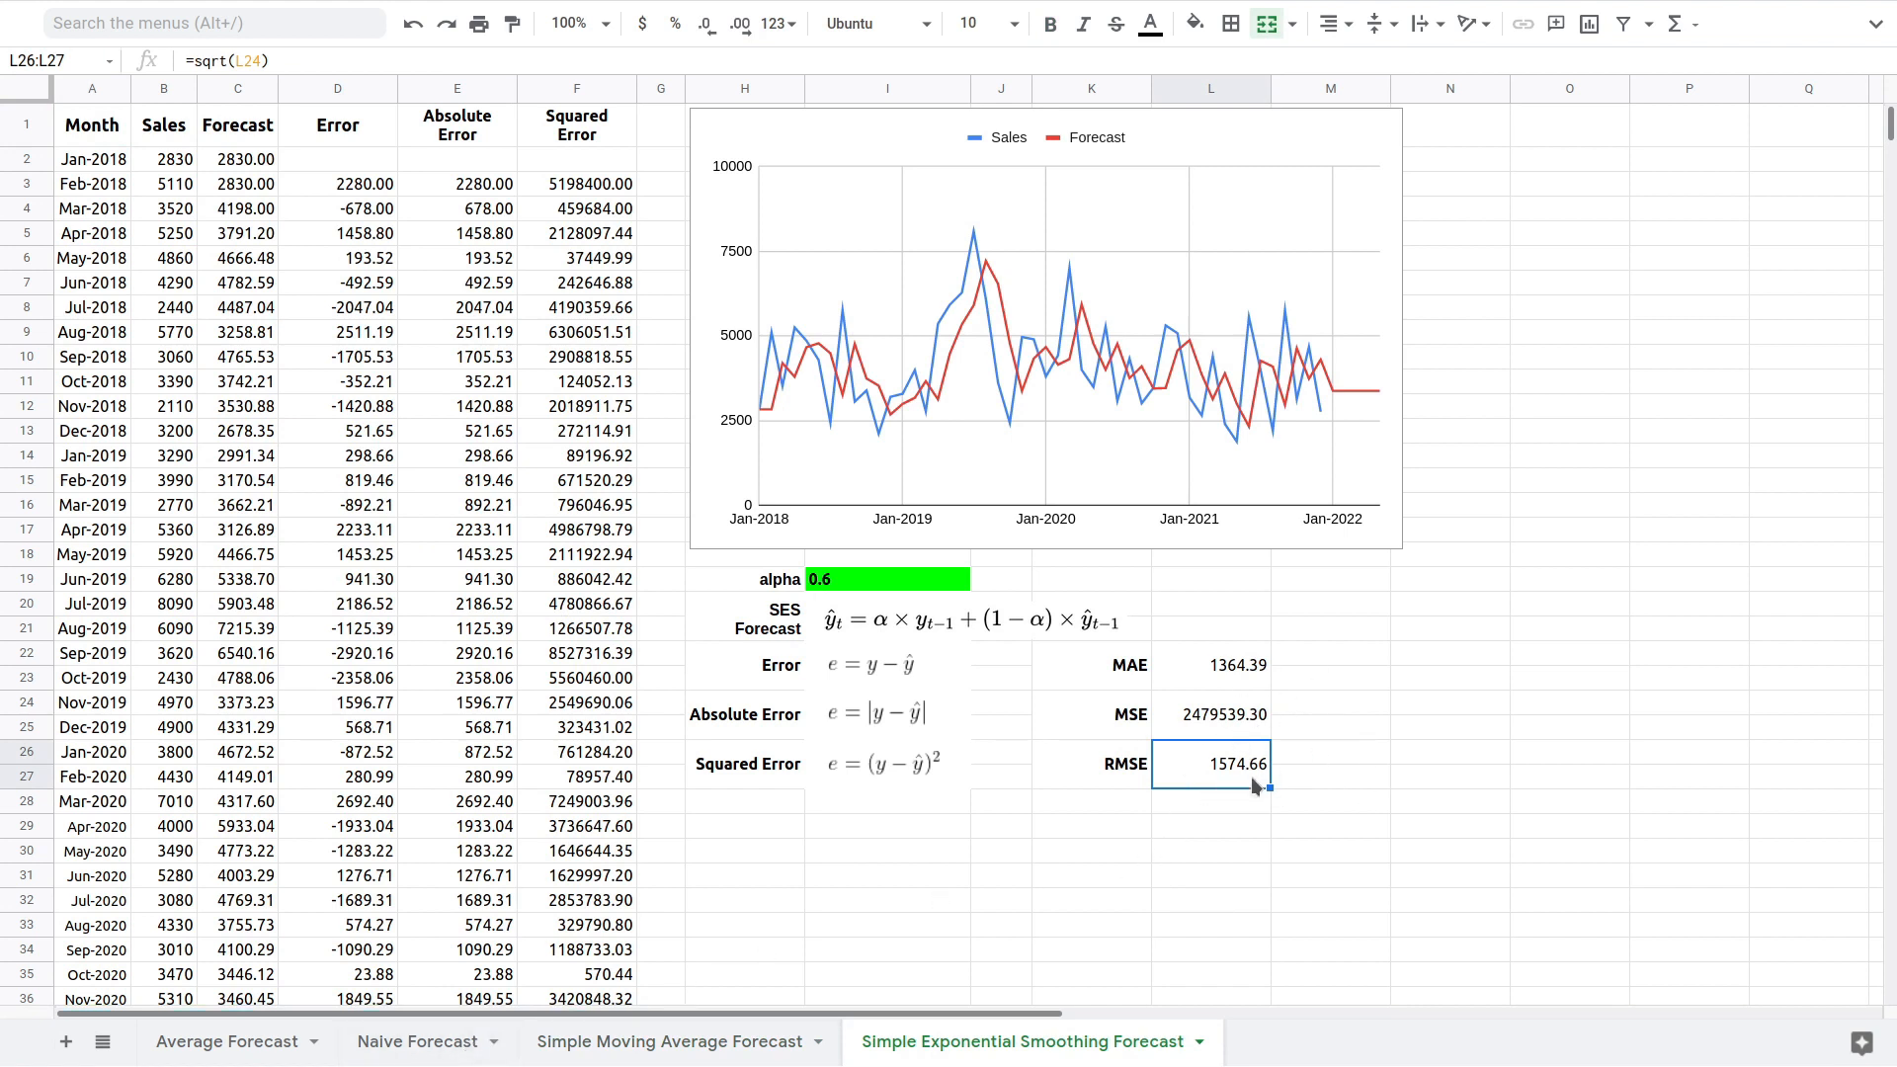
left_click(437, 1046)
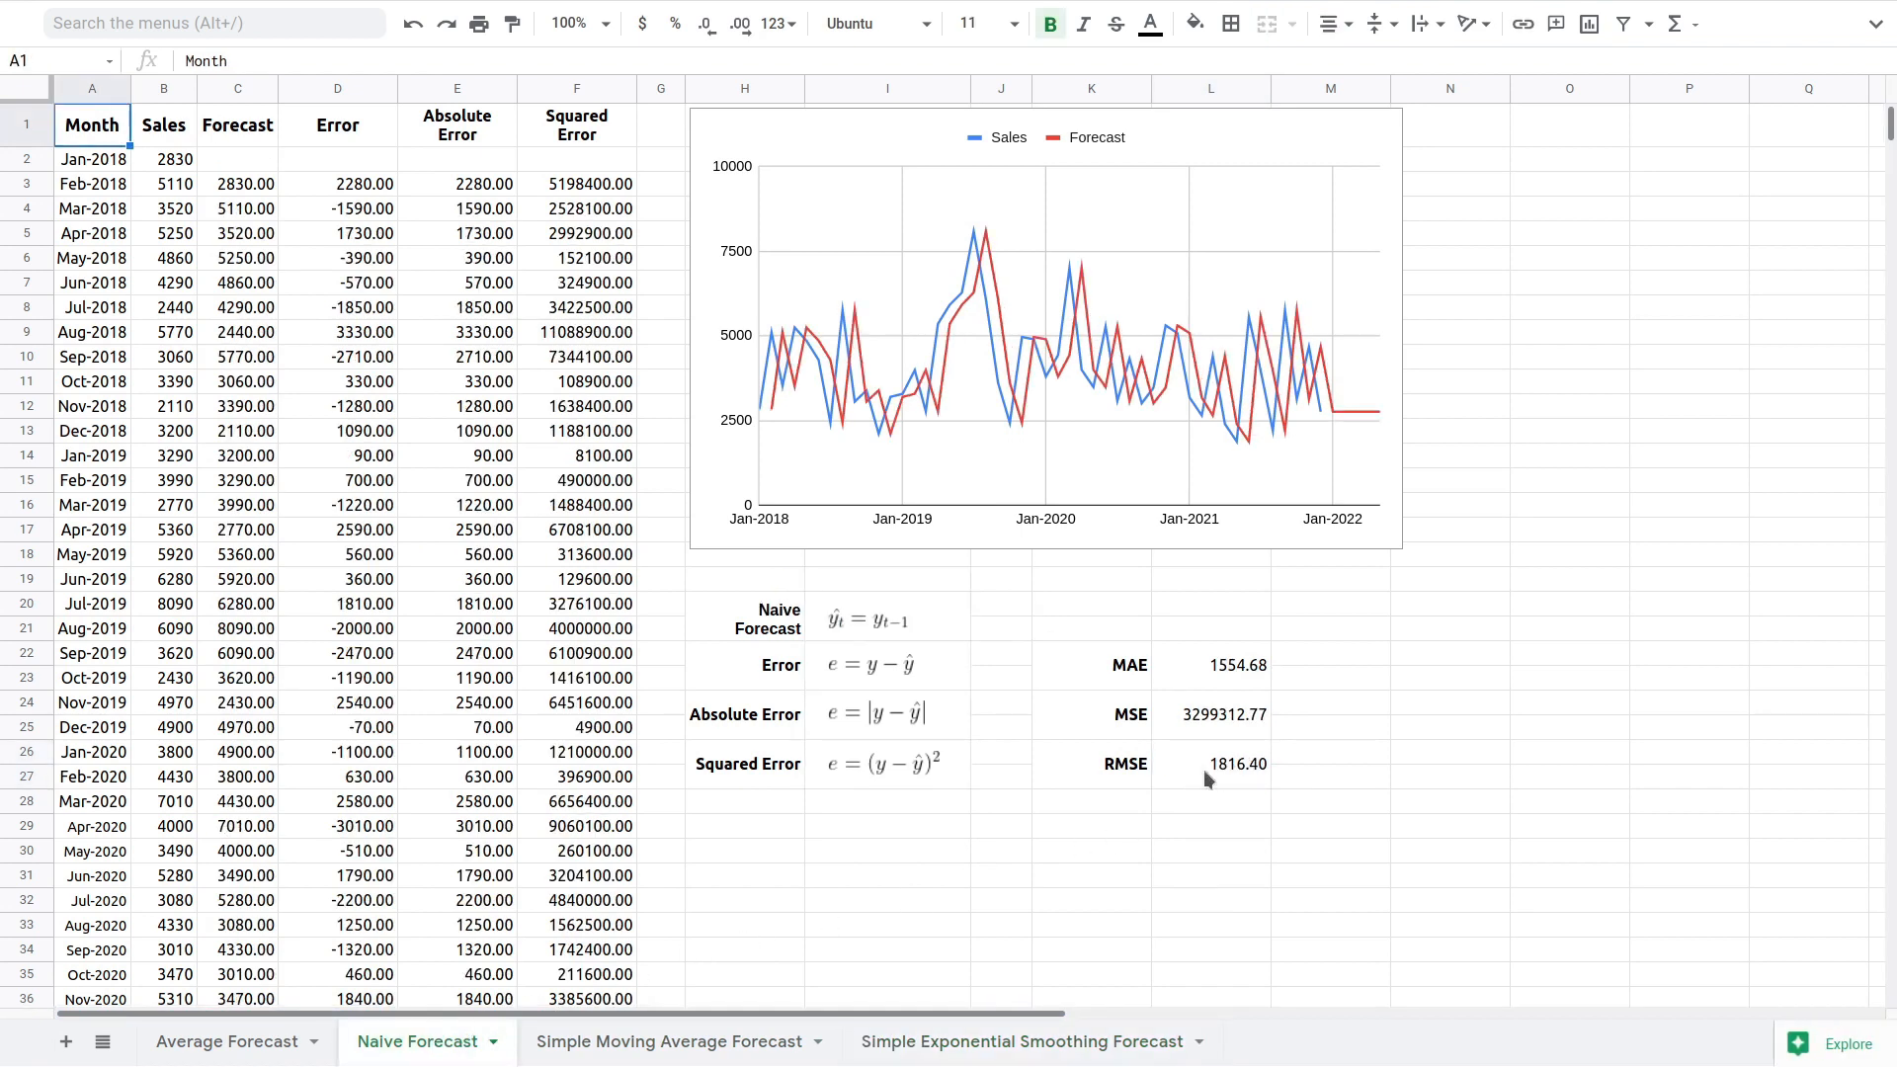
left_click(984, 1032)
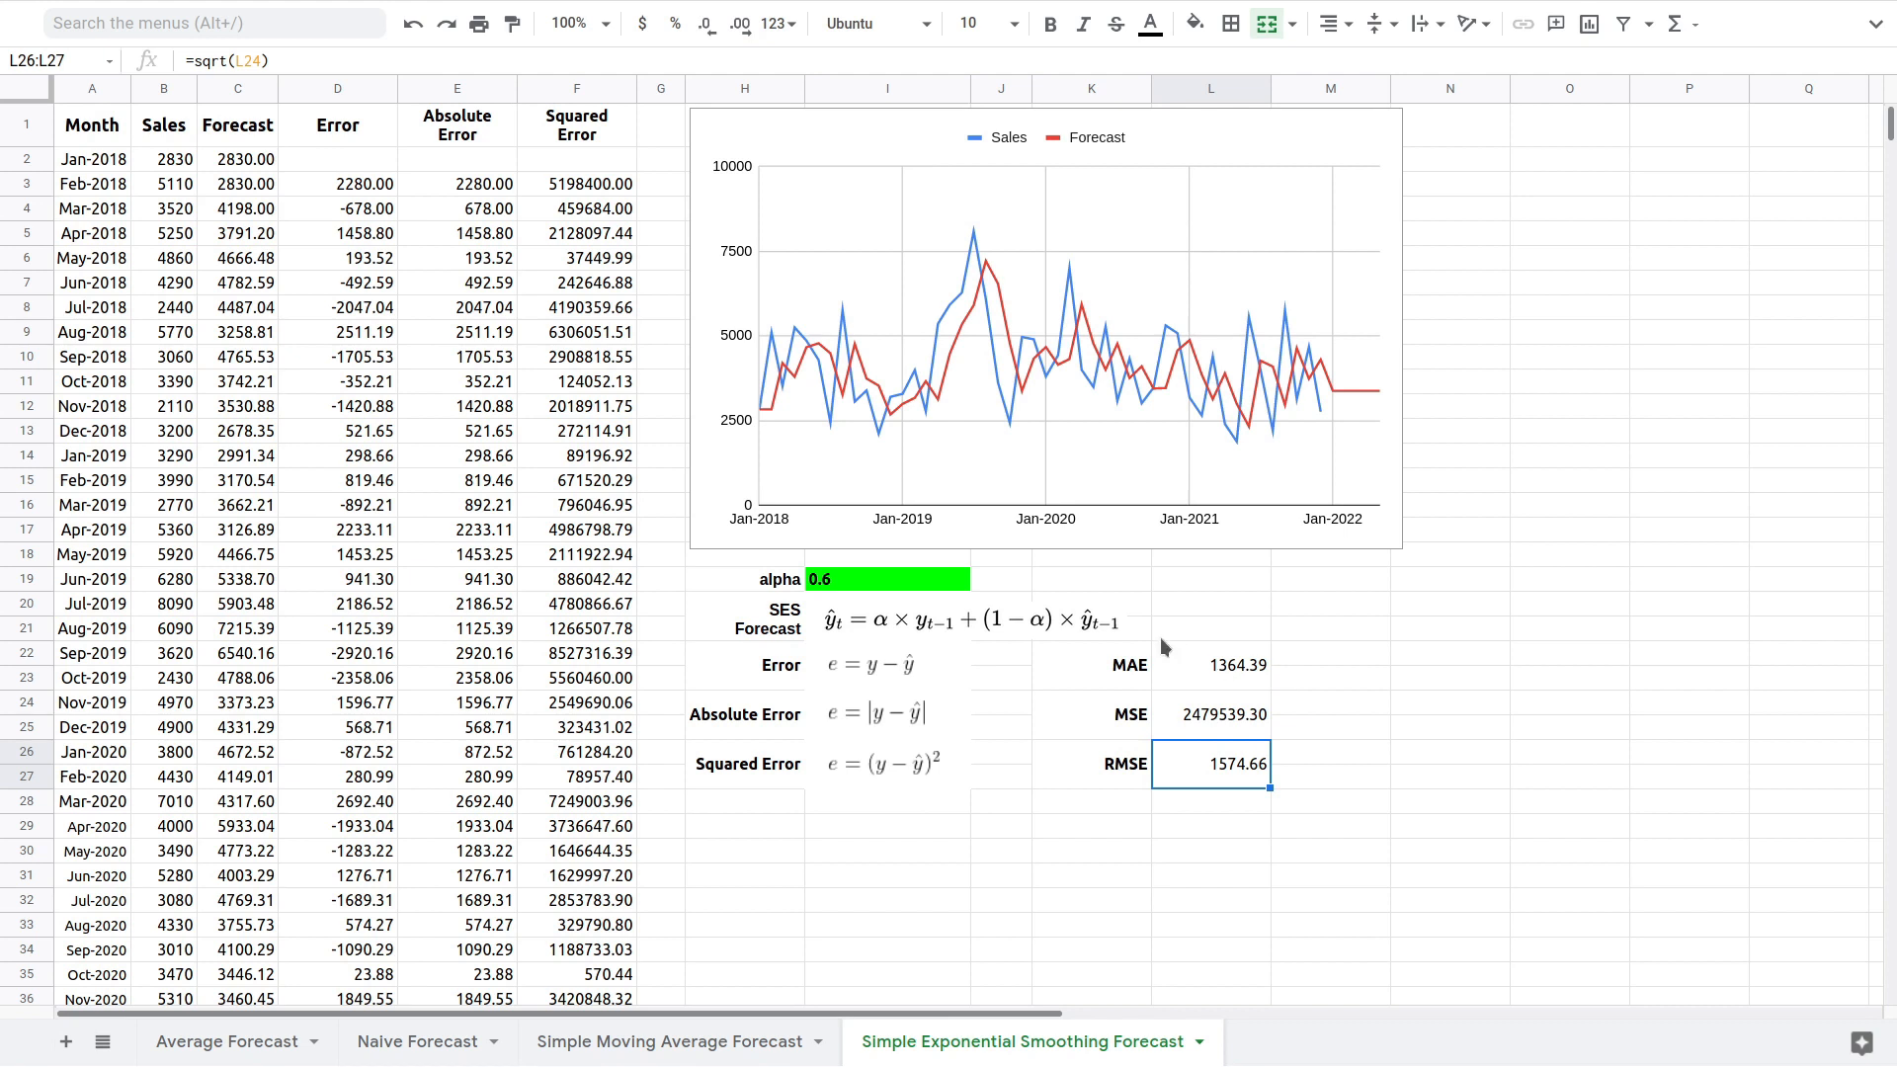
Step: Set the smoothing parameter alpha in I19 to 0.7
left_click(877, 587)
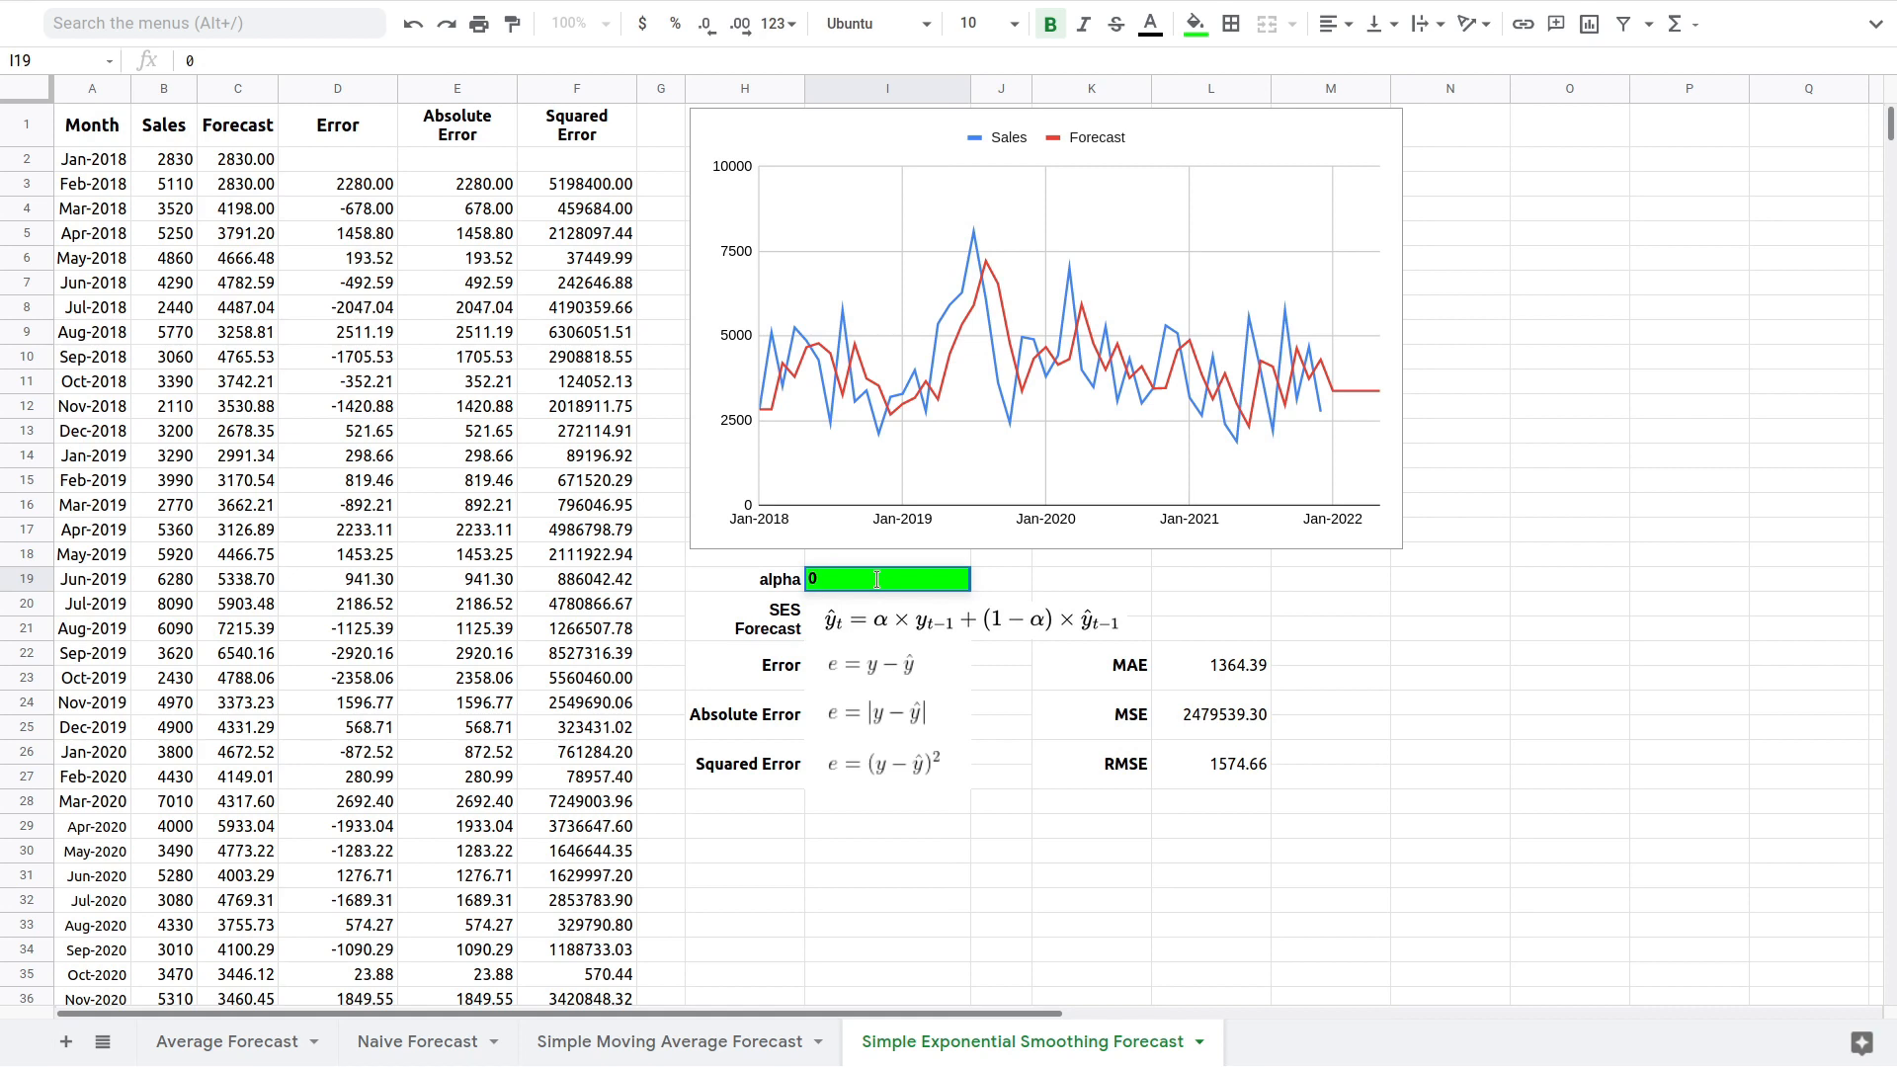
type("7")
key("Return")
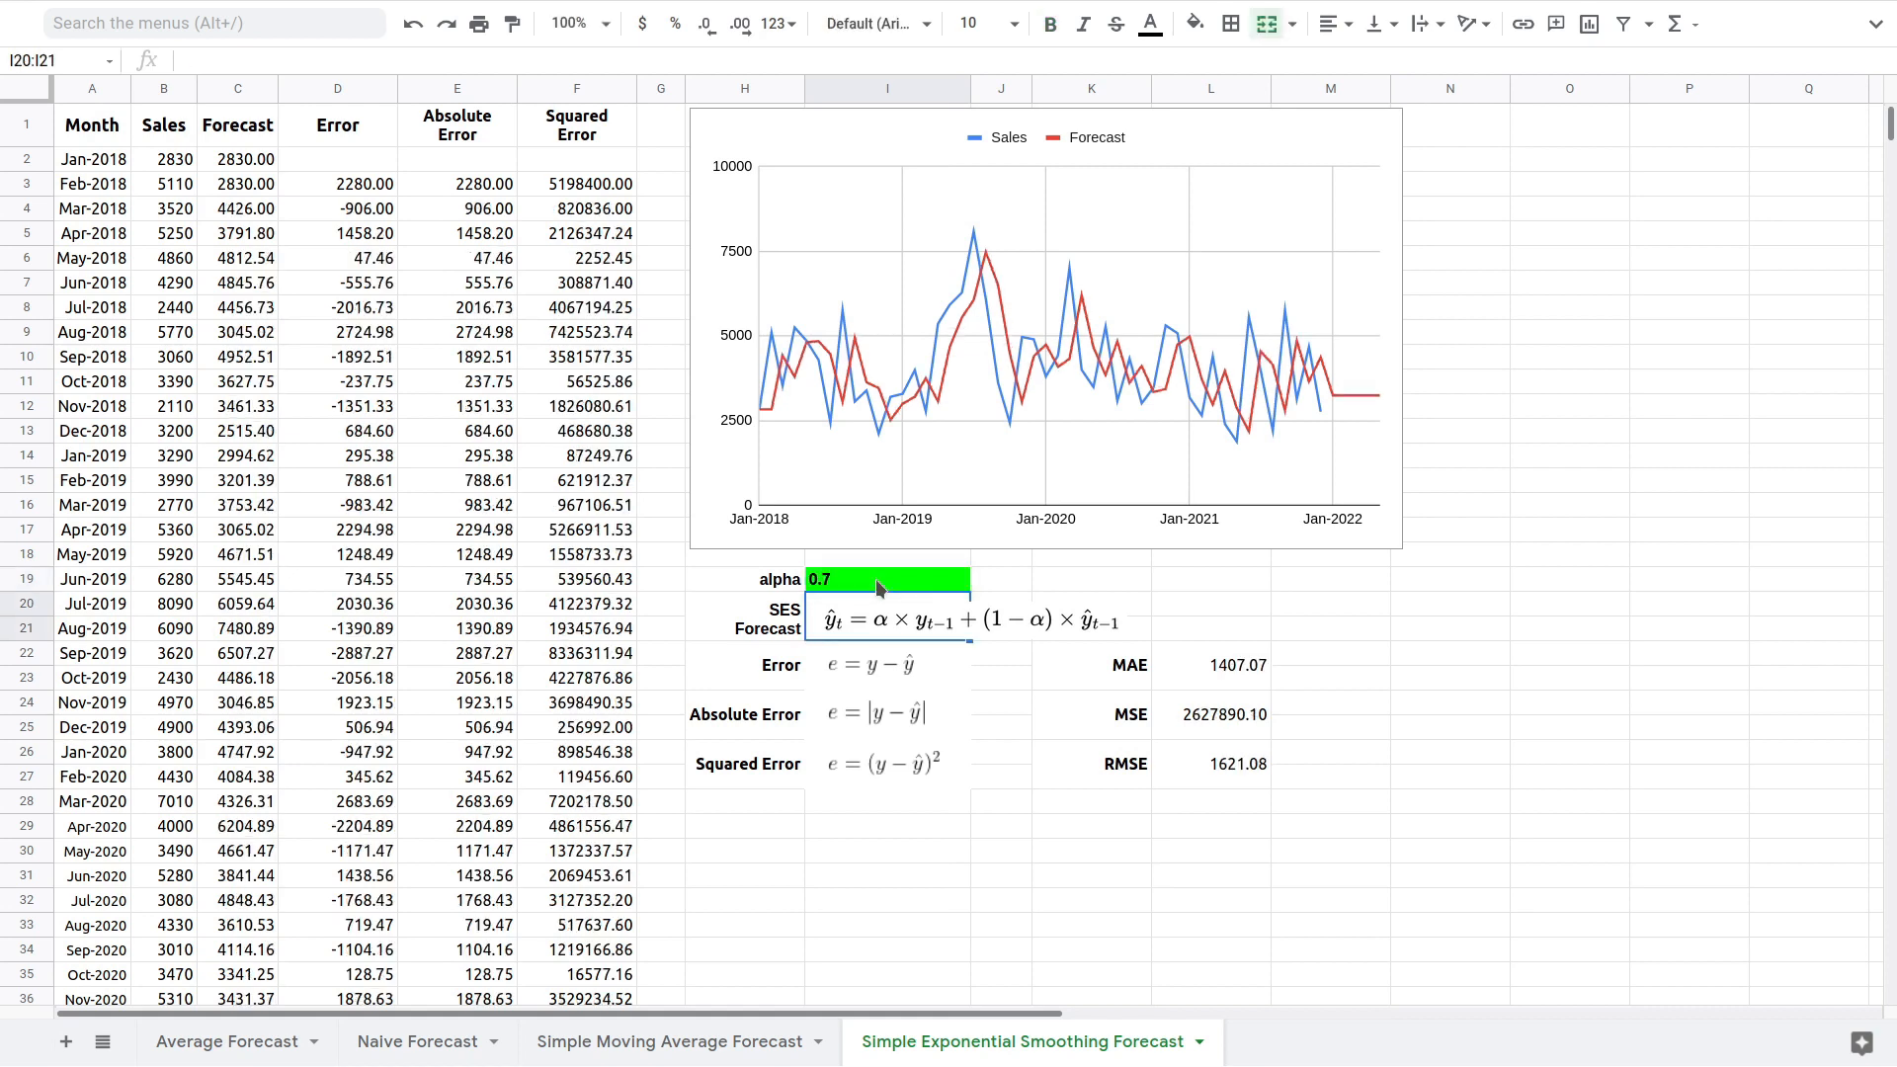